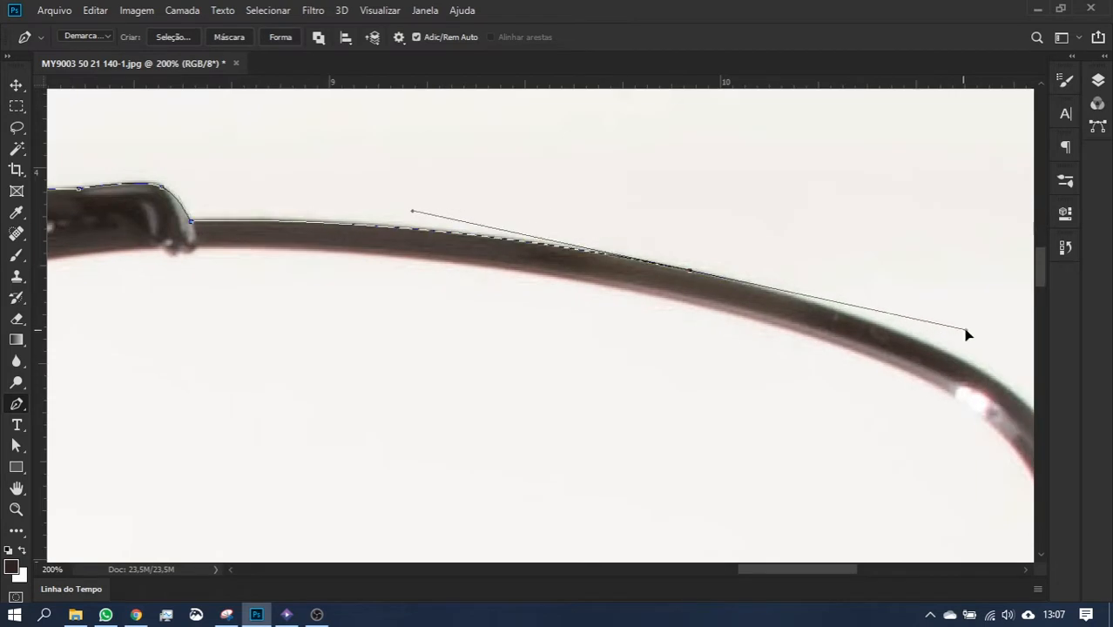
- Trace the outer edge of the right rim with the Pen tool, from its top around the corner to the hinge
alt+click(690, 272)
drag(787, 368, 485, 248)
drag(722, 278, 810, 357)
alt+click(721, 278)
drag(793, 422, 625, 288)
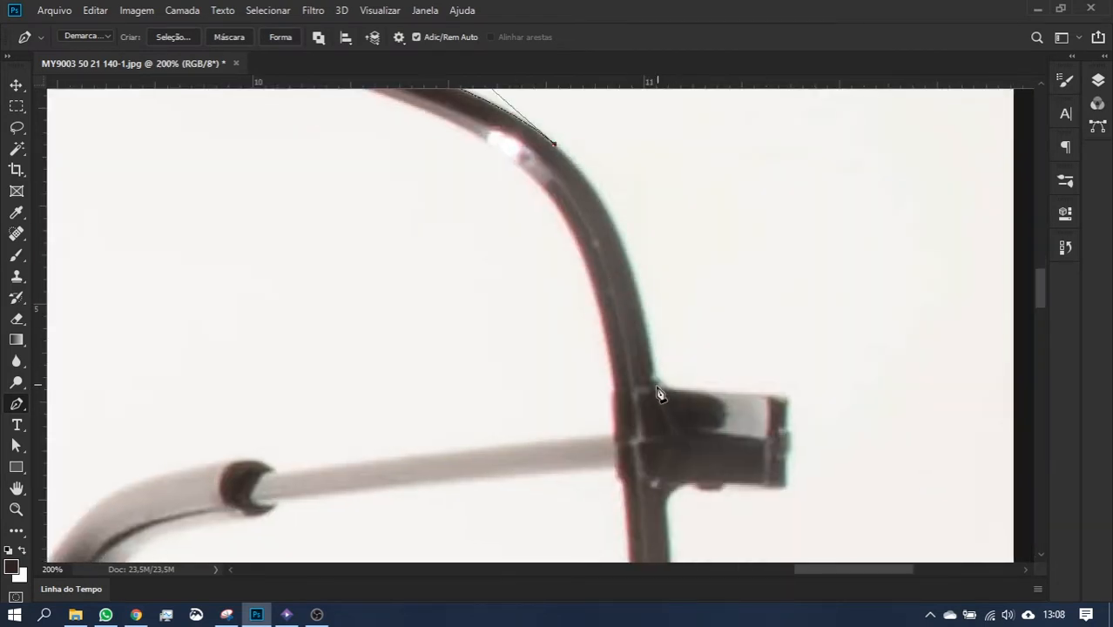
drag(657, 385, 678, 540)
alt+click(656, 360)
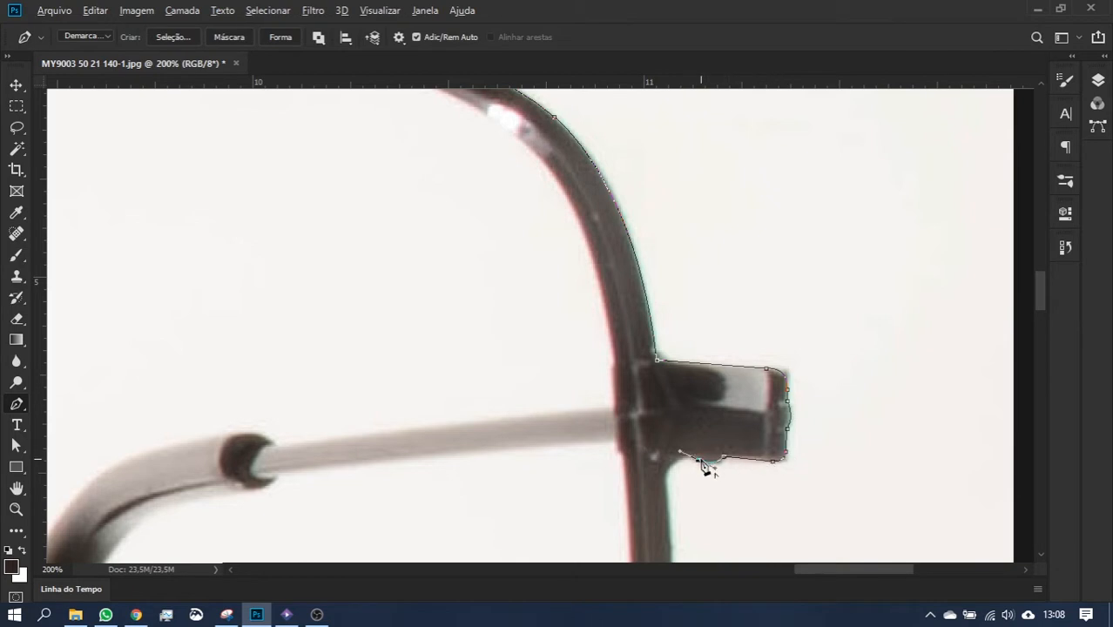
- Continue the path from the right hinge's underside down the outer side of the right rim
scroll(714, 436, down, 6)
scroll(711, 423, up, 1)
drag(671, 389, 665, 512)
alt+click(671, 389)
drag(609, 440, 731, 181)
drag(724, 382, 666, 471)
alt+click(724, 382)
- Trace the outer edge of the right rim around its lower-right curve and along the bottom
key(ctrl+minus)
scroll(541, 493, down, 5)
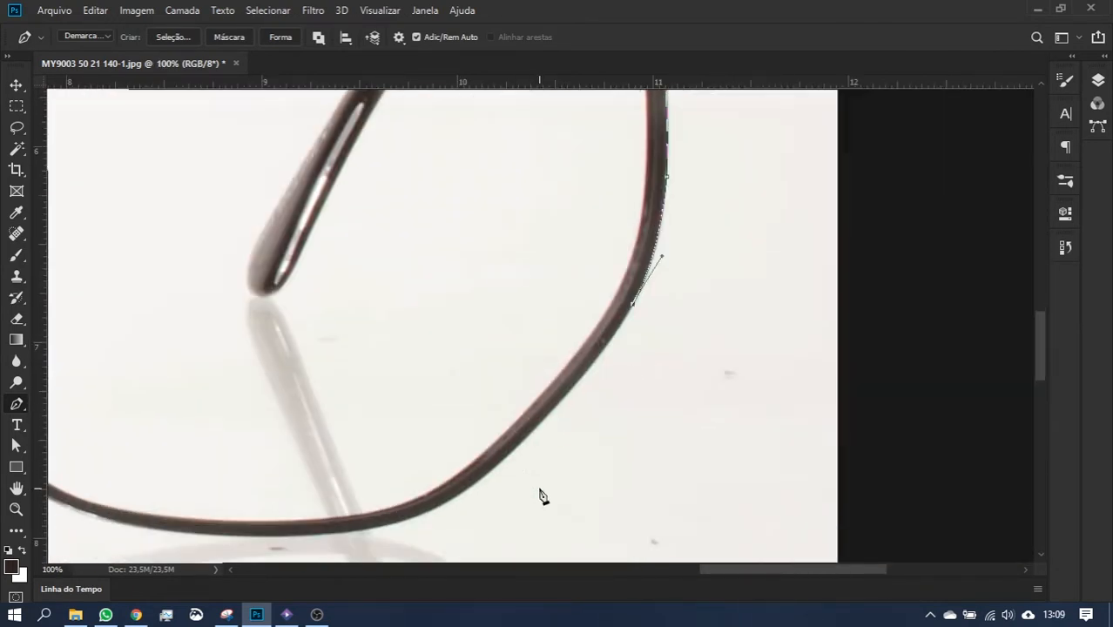
drag(454, 459, 326, 552)
alt+click(455, 459)
drag(261, 489, 576, 454)
drag(356, 421, 119, 329)
key(ctrl+z)
drag(571, 462, 437, 461)
alt+click(571, 462)
- Trace the right rim's lower-left curve and its nose-side outer edge up past the nose pad
drag(376, 433, 303, 406)
alt+click(376, 433)
drag(246, 305, 487, 264)
alt+click(546, 370)
scroll(418, 362, up, 3)
scroll(556, 407, up, 2)
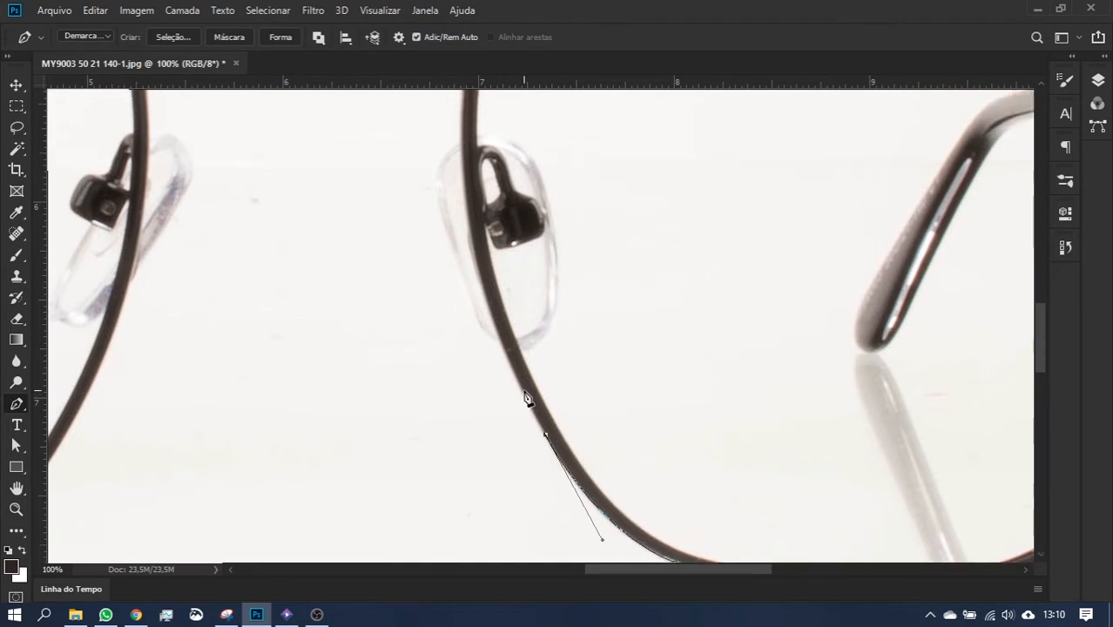
scroll(466, 196, up, 1)
drag(468, 225, 465, 389)
alt+click(467, 226)
- Undo the last bridge points and trace the bridge's underside and the left bracket back to the left rim
drag(461, 257, 467, 222)
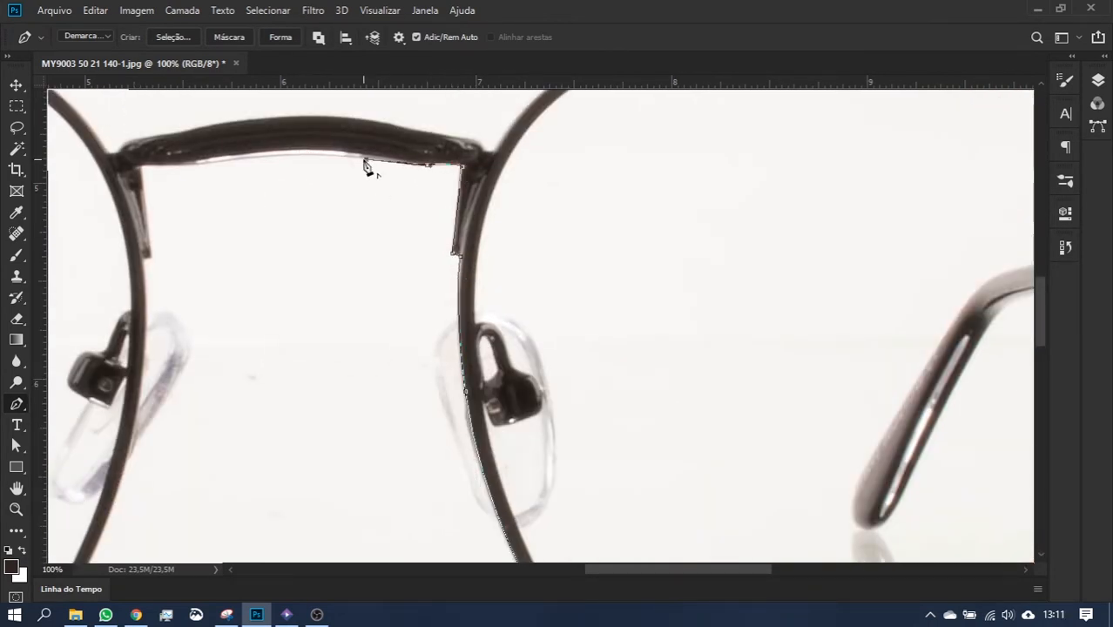
key(ctrl+z)
key(ctrl+z)
drag(203, 165, 89, 194)
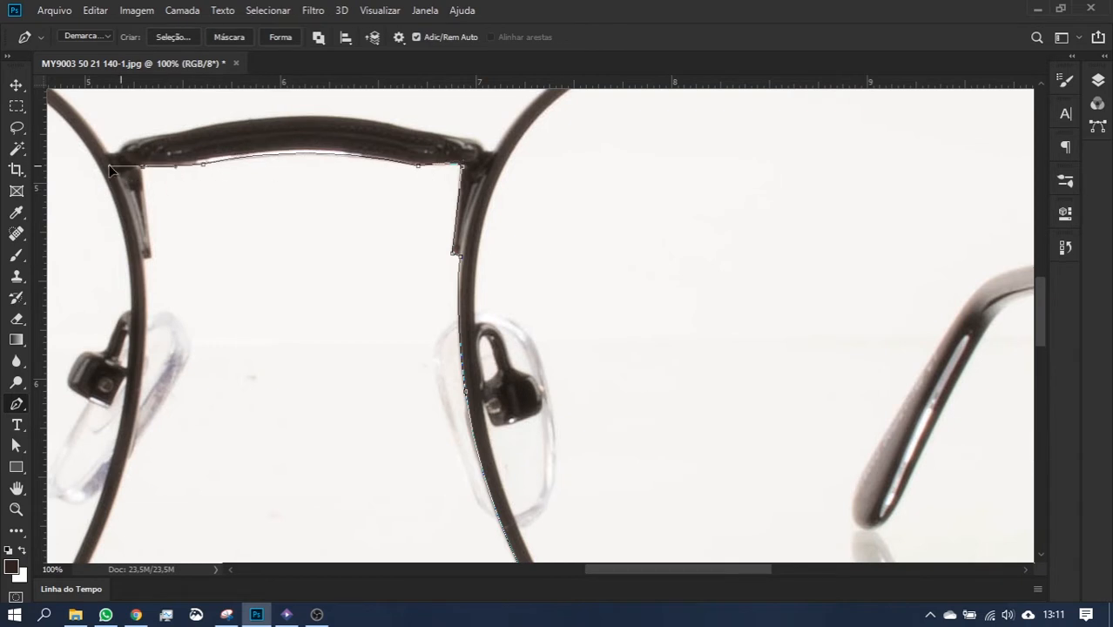
click(151, 258)
scroll(644, 279, left, 13)
click(621, 258)
- Trace the left rim's nose-side outer edge downward and along the bottom of the rim
scroll(656, 343, down, 3)
drag(604, 342, 575, 457)
alt+click(604, 341)
scroll(615, 365, down, 4)
scroll(615, 366, down, 2)
drag(449, 394, 283, 363)
alt+click(450, 394)
scroll(450, 399, left, 10)
scroll(451, 399, down, 1)
alt+click(452, 401)
- Trace the left rim's outer side up to the hinge and close the outline of the glasses' front
scroll(460, 405, left, 10)
scroll(460, 405, up, 4)
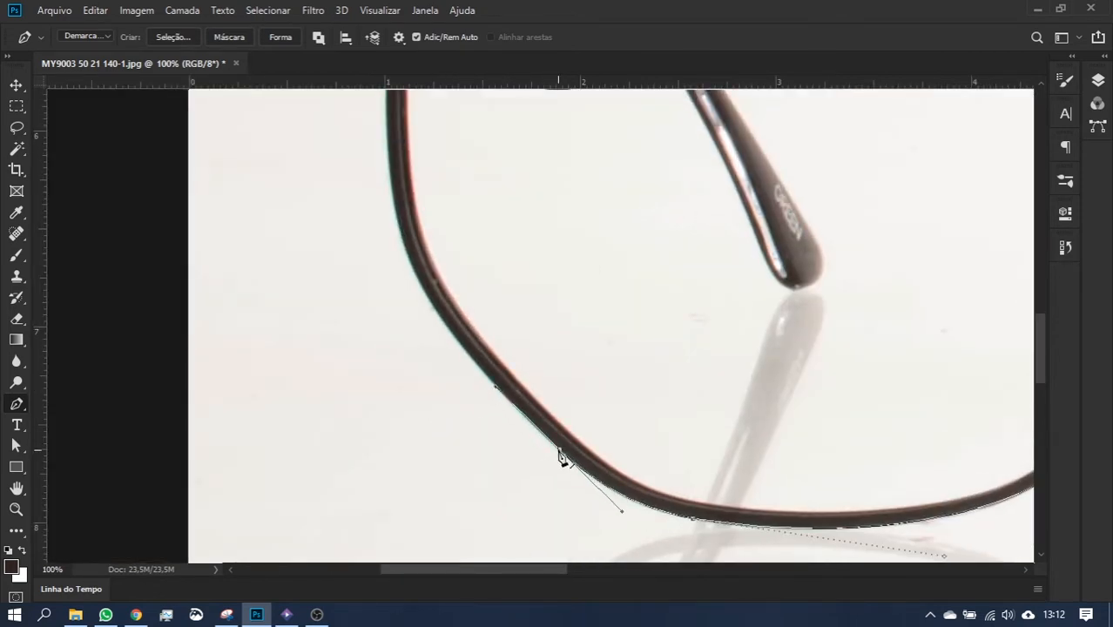
alt+click(560, 450)
drag(559, 452, 560, 491)
drag(418, 314, 411, 468)
alt+click(418, 315)
drag(433, 266, 451, 94)
alt+click(434, 266)
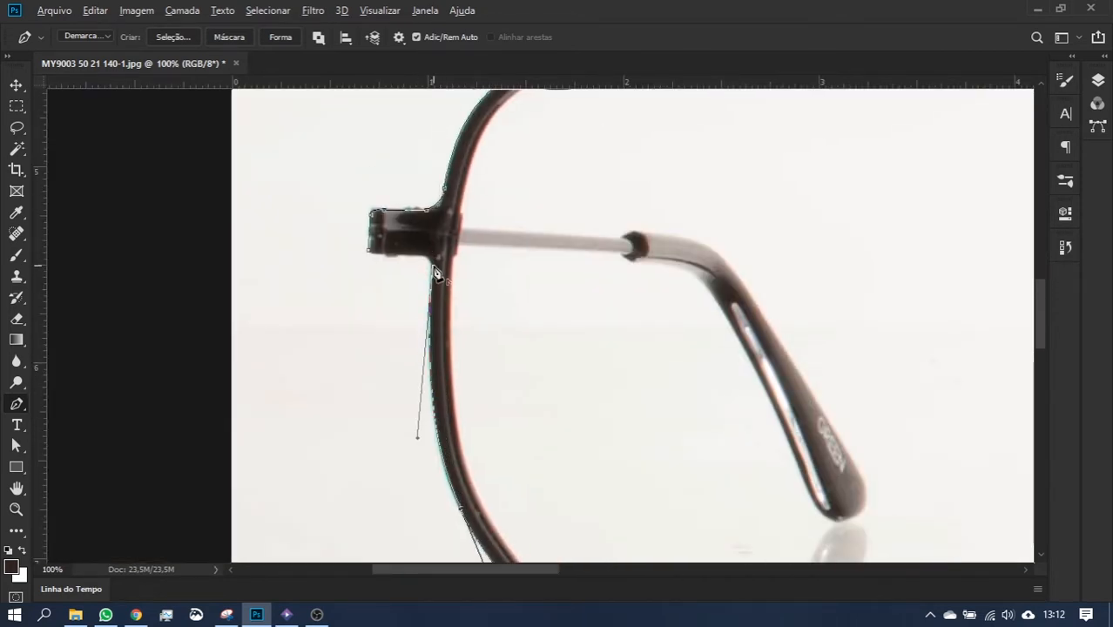
- Rename the finished outline path as Frente and create a new empty path
key(ctrl+0)
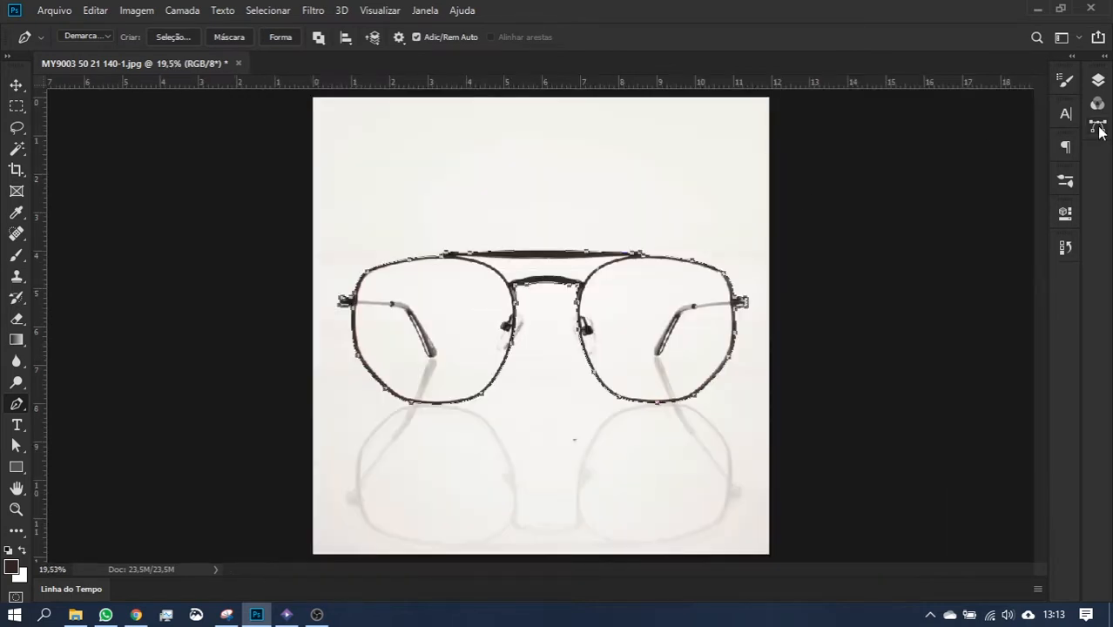
click(1099, 127)
double_click(922, 106)
text(Frente)
key(Return)
click(1032, 435)
click(1099, 128)
- Start the left lens outline at the hinge and trace the rim's inner edge around the upper-left corner
key(ctrl+1)
drag(209, 193, 819, 315)
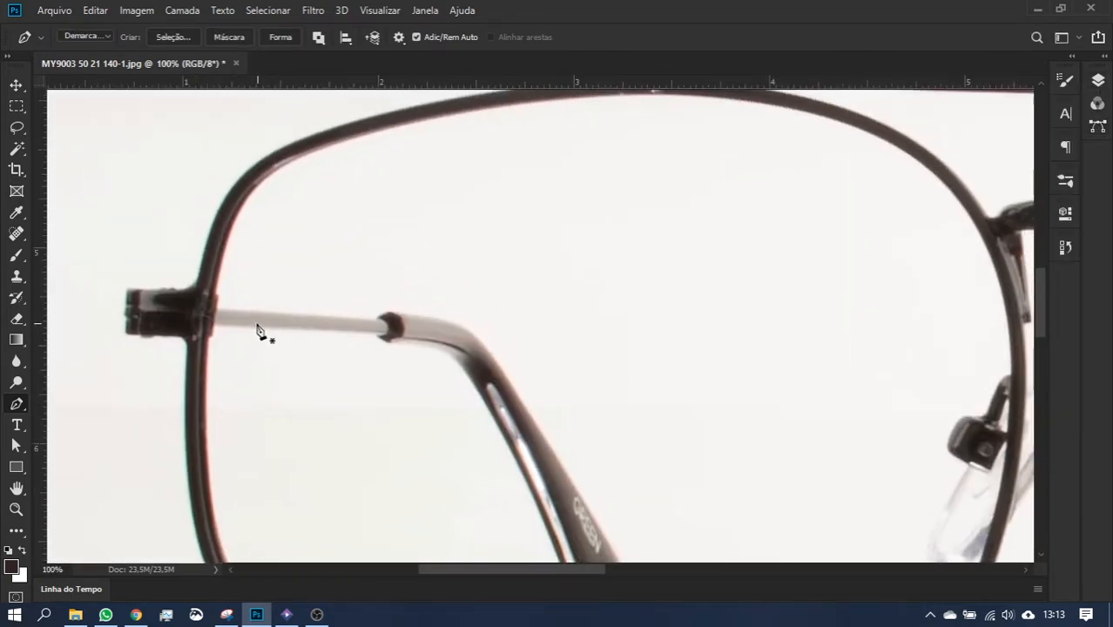
key(ctrl+plus)
drag(182, 227, 745, 453)
click(469, 494)
drag(632, 228, 374, 313)
alt+click(632, 228)
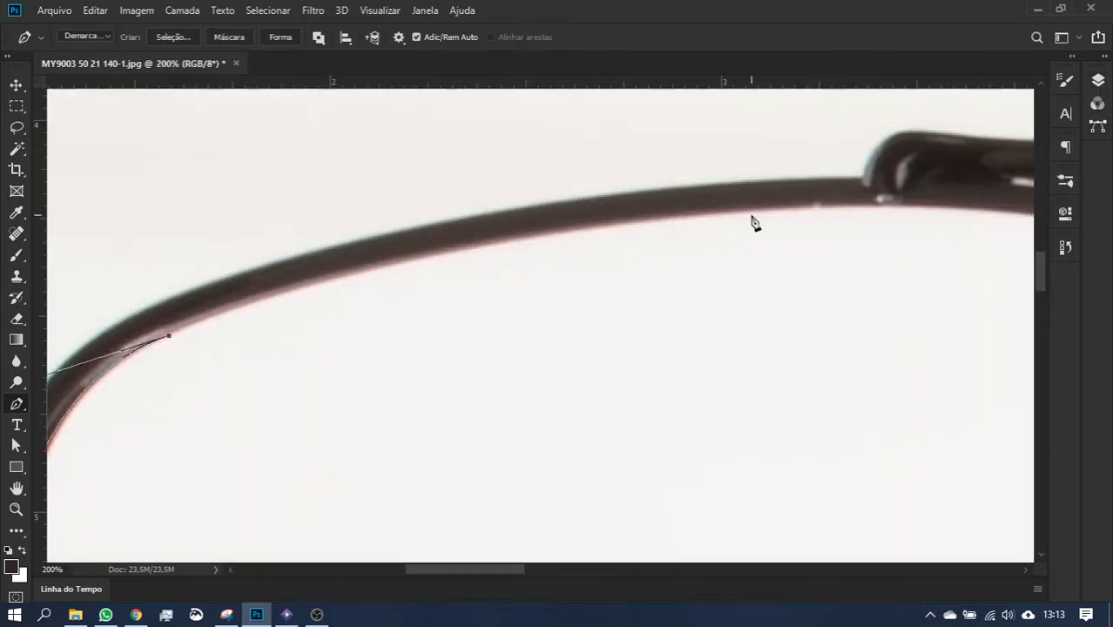
- Trace the left lens opening along the inner top edge of the rim, past the end of the brow bar
drag(536, 237, 818, 184)
alt+click(536, 236)
drag(696, 251, 298, 310)
drag(610, 273, 830, 300)
alt+click(610, 273)
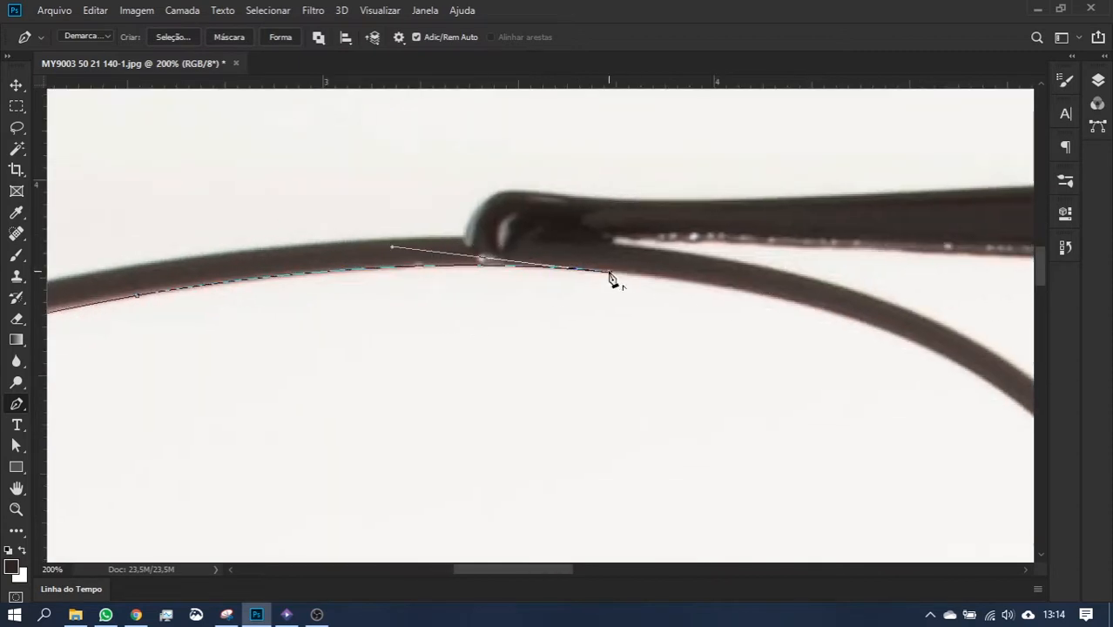
- Trace the left lens opening around its upper-right curve and down toward the nose pad
drag(951, 477, 537, 404)
drag(536, 287, 671, 363)
alt+click(536, 287)
drag(706, 453, 499, 313)
drag(528, 356, 544, 270)
alt+click(527, 355)
drag(551, 369, 575, 244)
alt+click(552, 370)
- Continue the left lens outline along the rim's inner edge past the nose pad
drag(585, 420, 584, 462)
drag(531, 347, 507, 480)
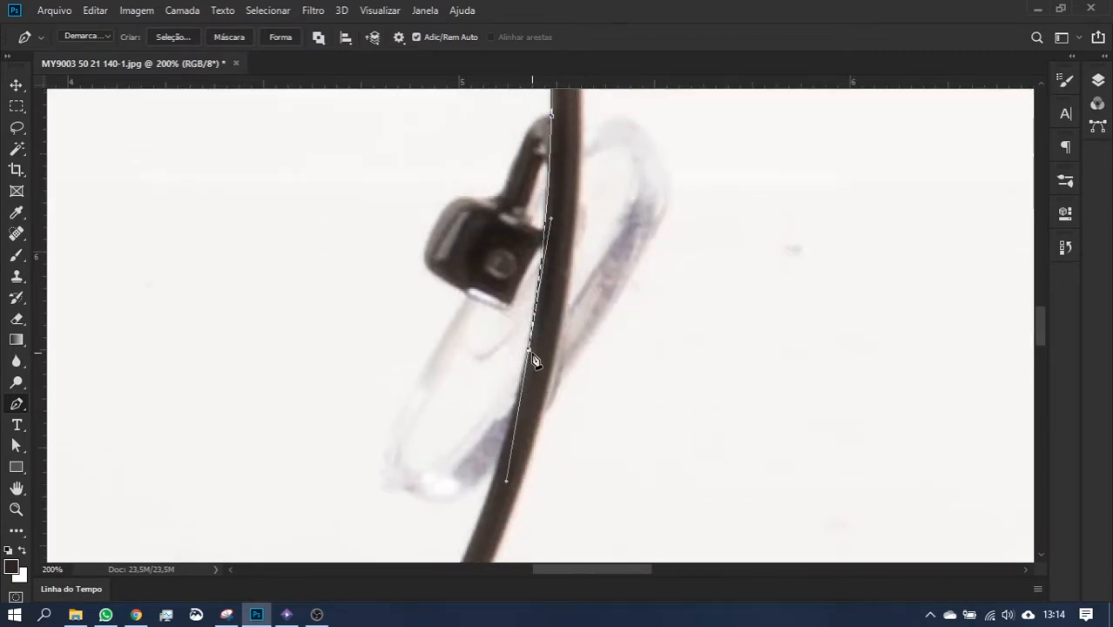
alt+click(530, 347)
drag(498, 558, 464, 433)
key(ctrl+minus)
alt+click(454, 436)
- Trace the left lens opening along the bottom of the rim and around the lower-left curve
drag(390, 528, 588, 347)
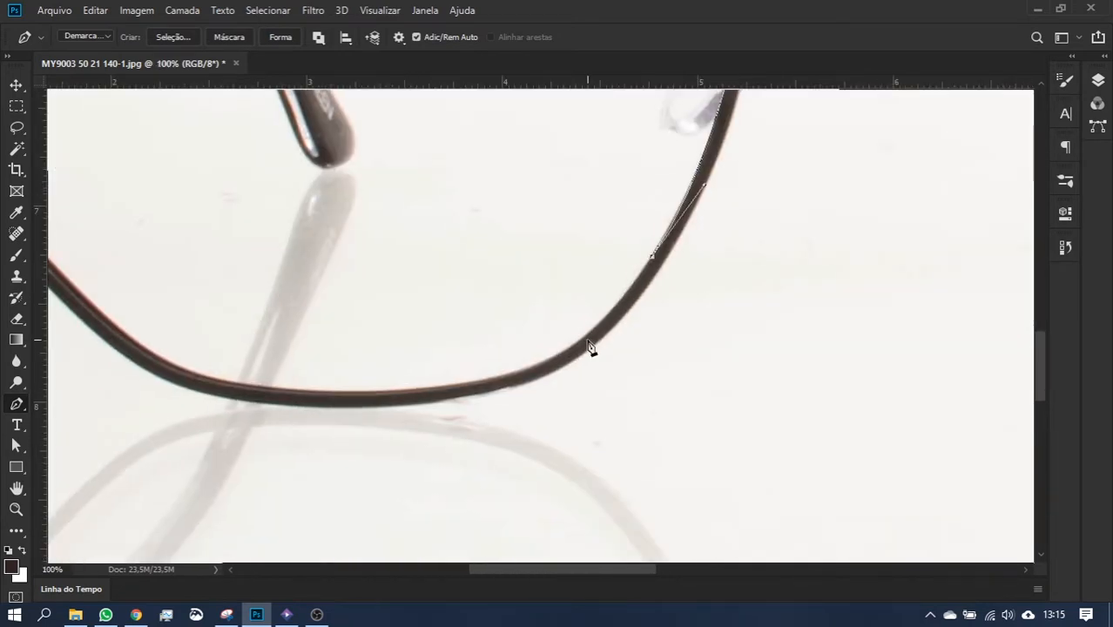
drag(369, 394, 217, 402)
alt+click(370, 393)
drag(152, 352, 392, 362)
alt+click(476, 408)
drag(315, 243, 480, 372)
drag(480, 371, 410, 267)
alt+click(480, 371)
- Trace the left lens opening up to the hinge, close the outline and check it in the path list
drag(346, 186, 325, 311)
drag(410, 332, 412, 223)
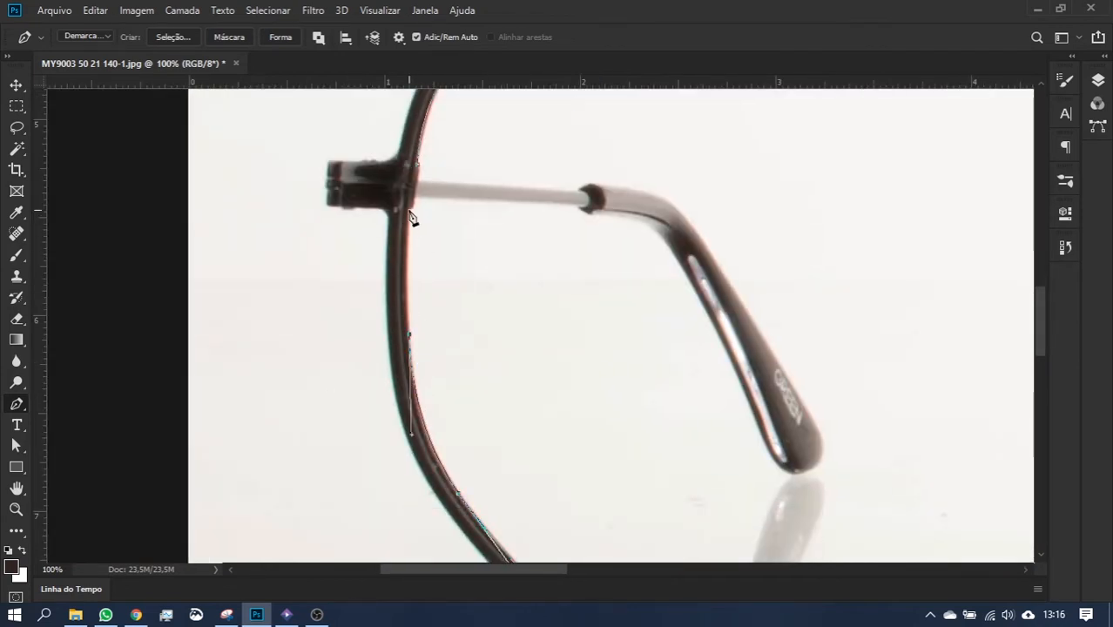
alt+click(410, 212)
key(ctrl+plus)
drag(280, 95, 339, 316)
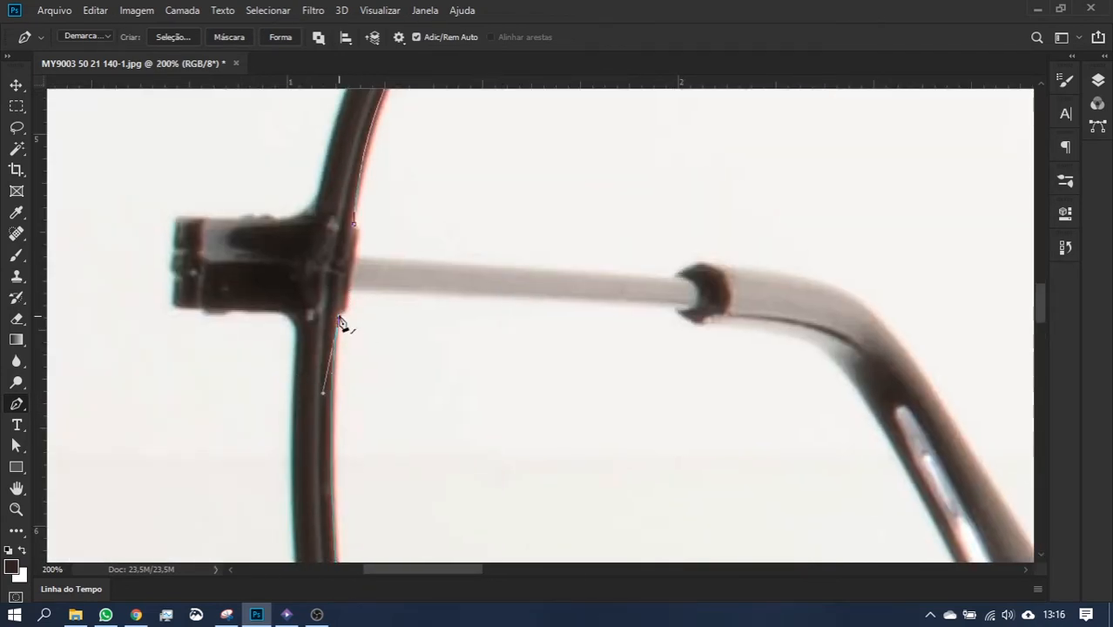
click(1099, 127)
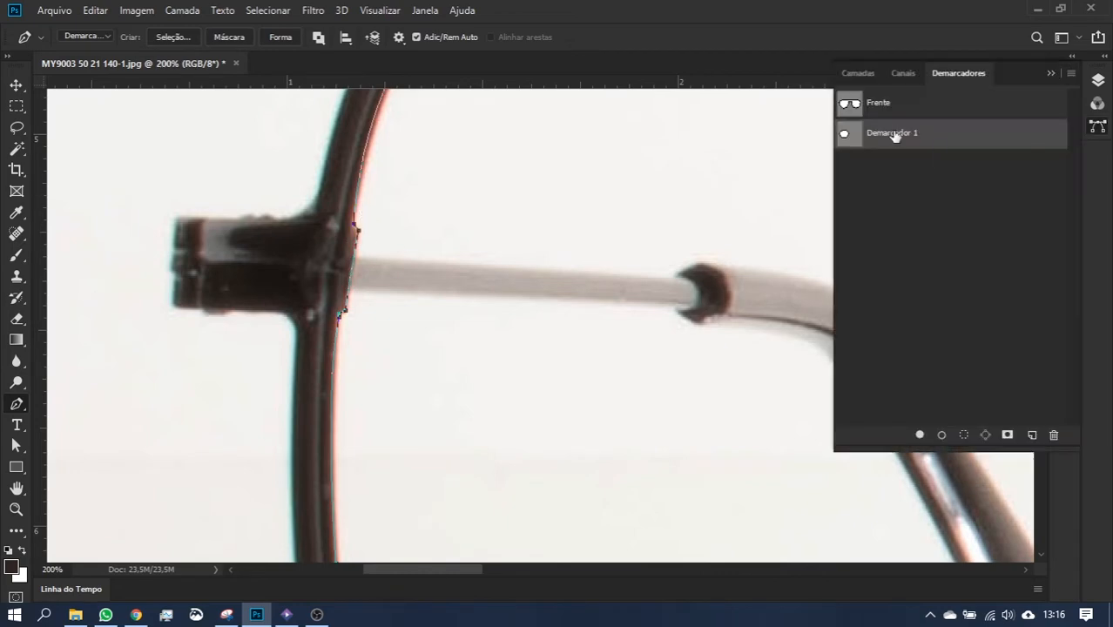
click(1099, 126)
- Start the right lens outline at the hinge and trace around the upper-right corner and the inner top edge
scroll(1022, 196, down, 10)
scroll(837, 256, up, 10)
drag(837, 256, 806, 427)
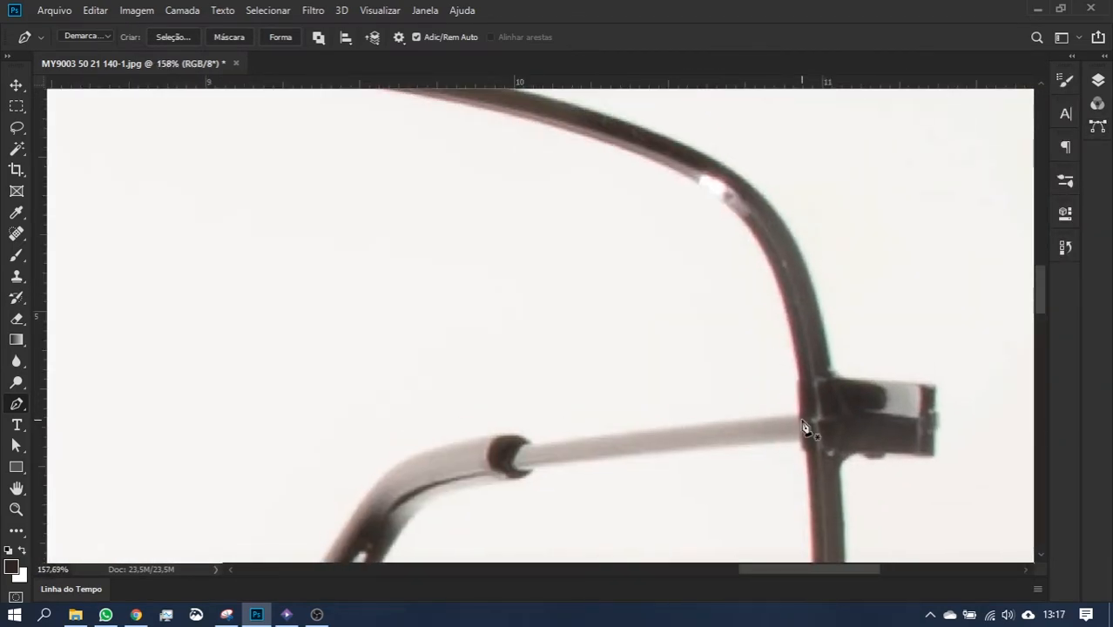
drag(489, 253, 713, 422)
drag(556, 254, 199, 200)
alt+click(556, 255)
drag(276, 305, 625, 304)
drag(471, 265, 253, 316)
alt+click(471, 266)
- Trace the right lens opening around its upper-left curve and down to the top of the nose pad
drag(296, 348, 553, 204)
drag(492, 266, 412, 385)
alt+click(492, 265)
drag(449, 475, 472, 341)
drag(440, 425, 439, 593)
alt+click(442, 364)
- Route the right lens outline around the nose pad's outer edge and back to the rim
drag(614, 550, 542, 384)
scroll(540, 366, up, 5)
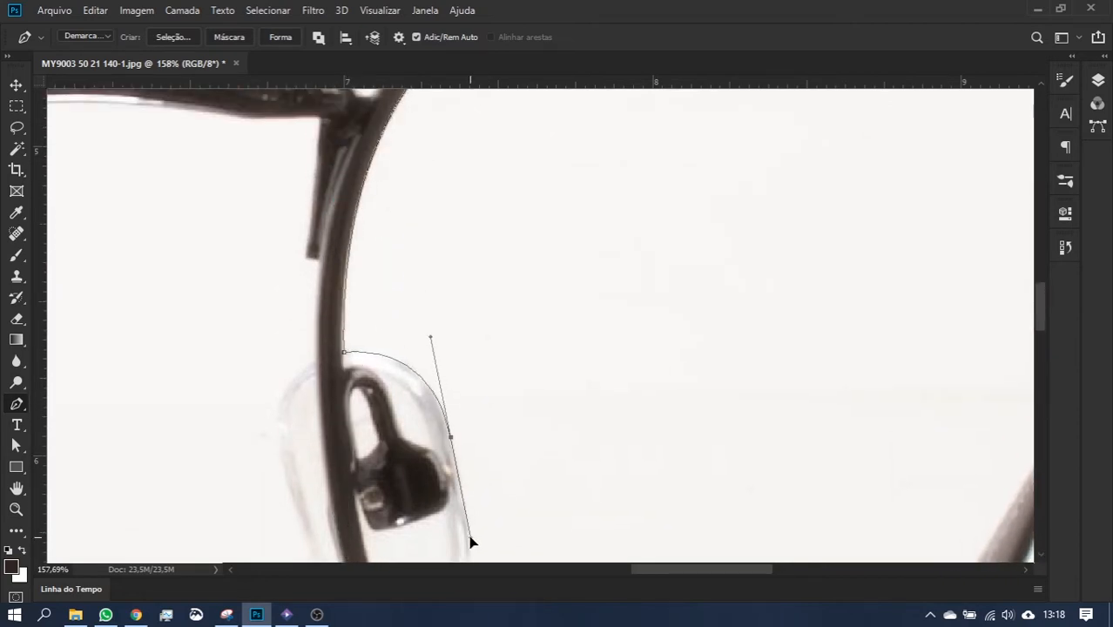
drag(470, 538, 469, 540)
alt+click(450, 437)
drag(472, 542, 421, 328)
drag(336, 471, 303, 469)
alt+click(362, 476)
- Trace the right lens opening down the lower-left curve and along the bottom of the rim
drag(525, 466, 336, 125)
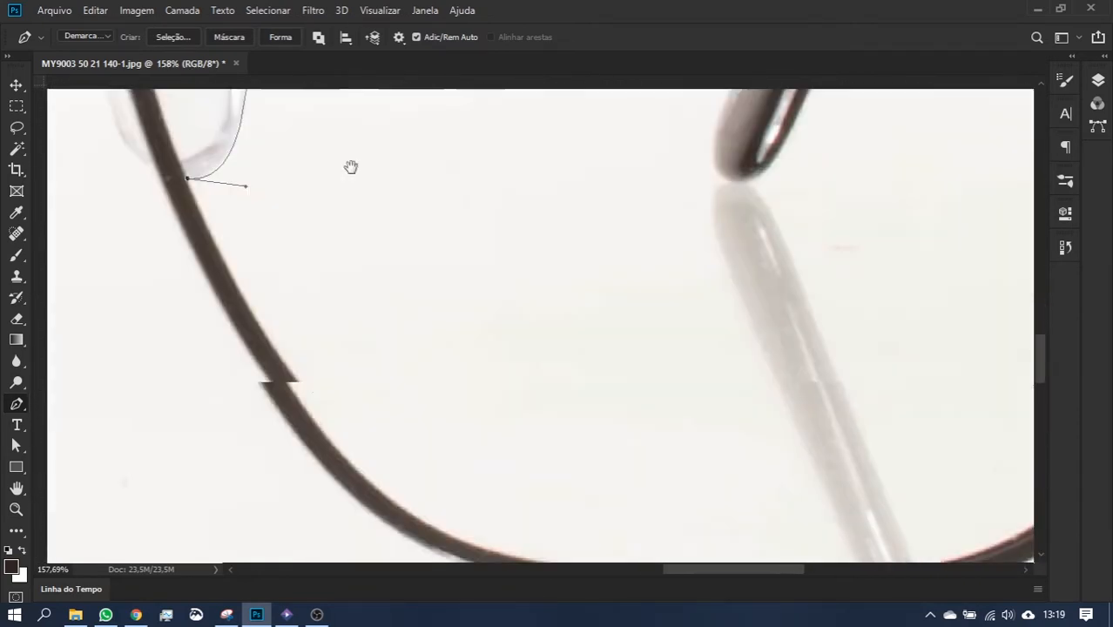
drag(346, 403, 455, 497)
alt+click(346, 403)
drag(656, 491, 382, 412)
alt+click(656, 491)
drag(464, 406, 579, 382)
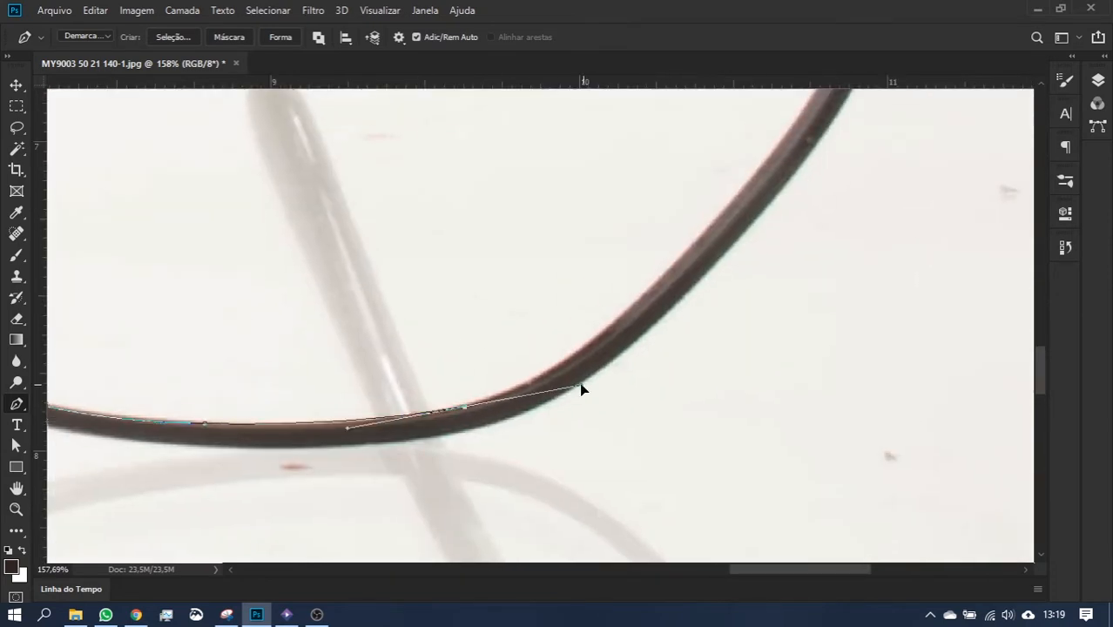
alt+click(464, 405)
- Trace the right lens opening up its right side to the hinge and close the outline
drag(610, 297, 616, 395)
alt+click(586, 390)
drag(678, 285, 712, 208)
alt+click(678, 286)
drag(732, 114, 634, 274)
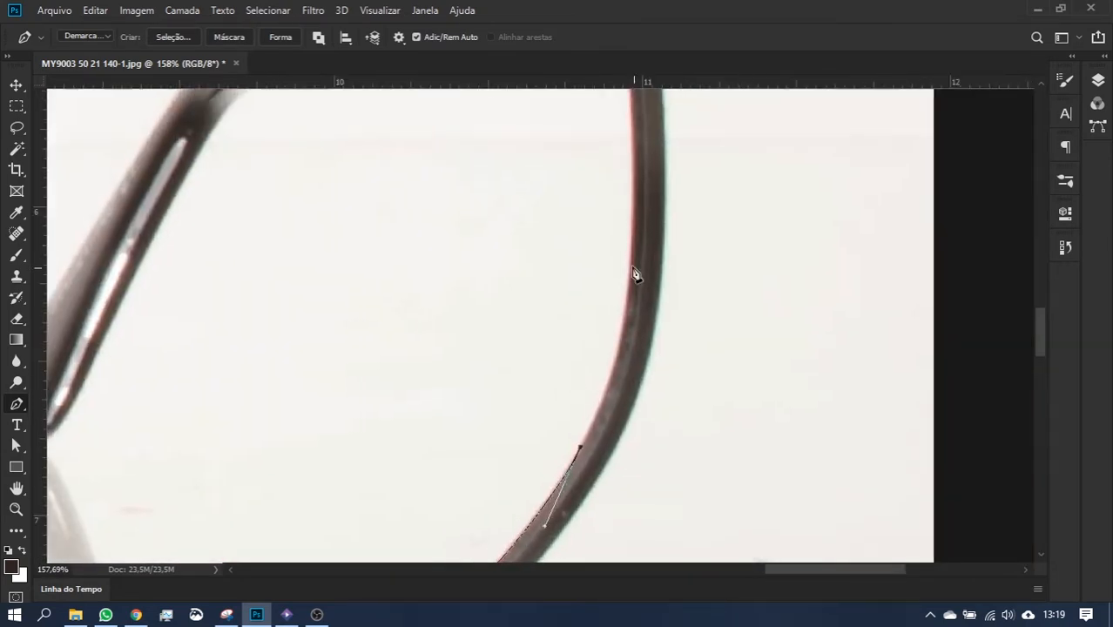
alt+click(630, 258)
drag(525, 173, 517, 414)
drag(613, 246, 602, 176)
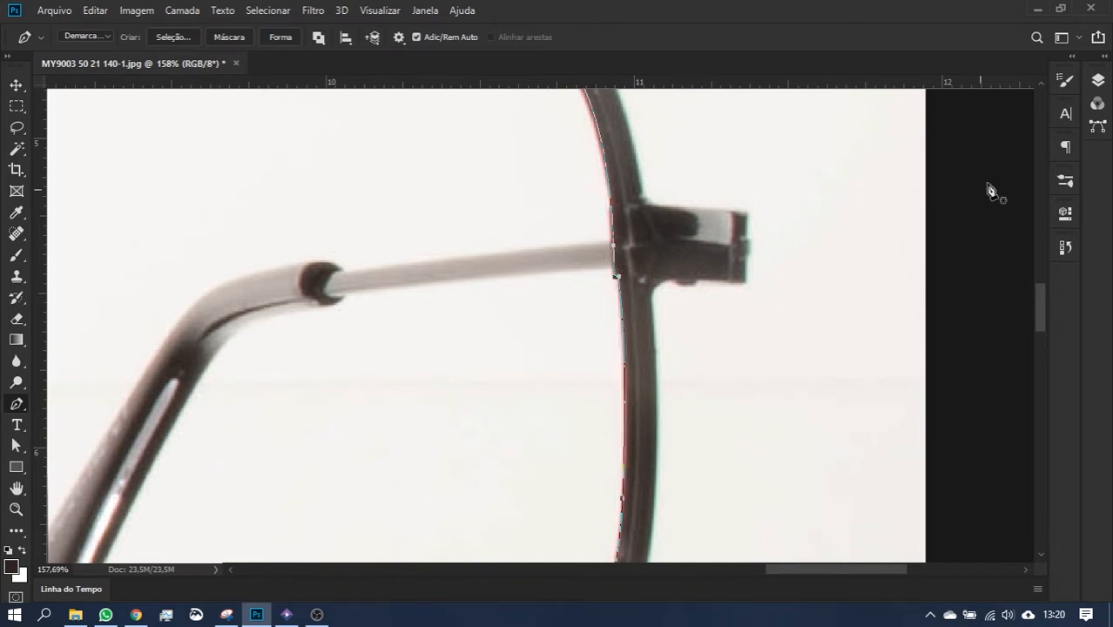
- Switch to a separate path and outline the part of the right nose pad inside the lens opening
click(1098, 126)
click(885, 166)
scroll(758, 301, up, 1)
scroll(601, 348, down, 9)
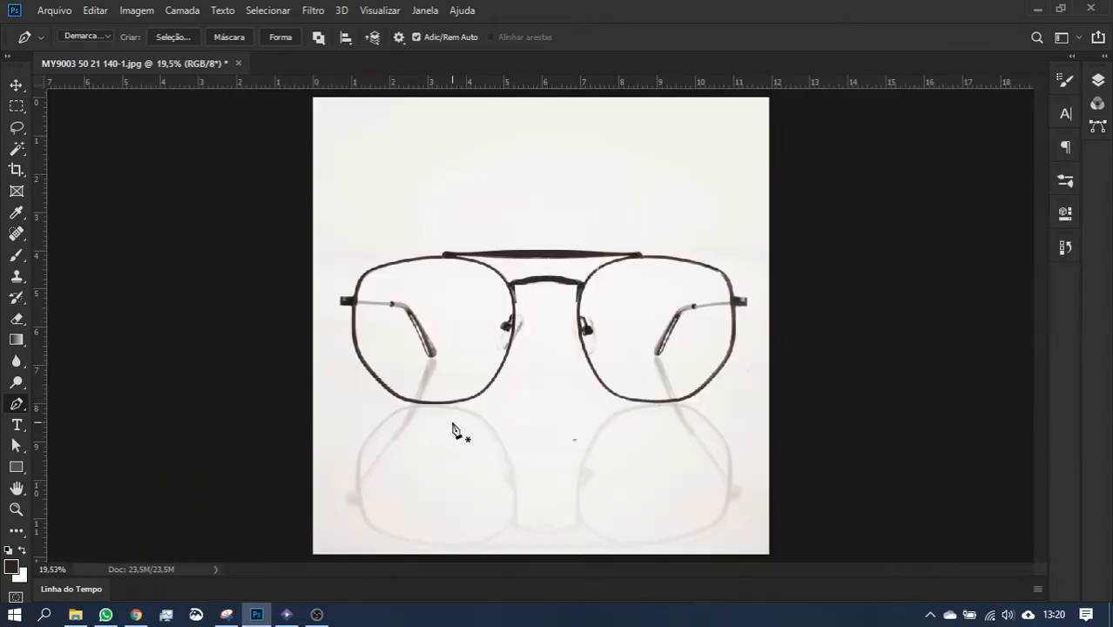
scroll(571, 334, up, 8)
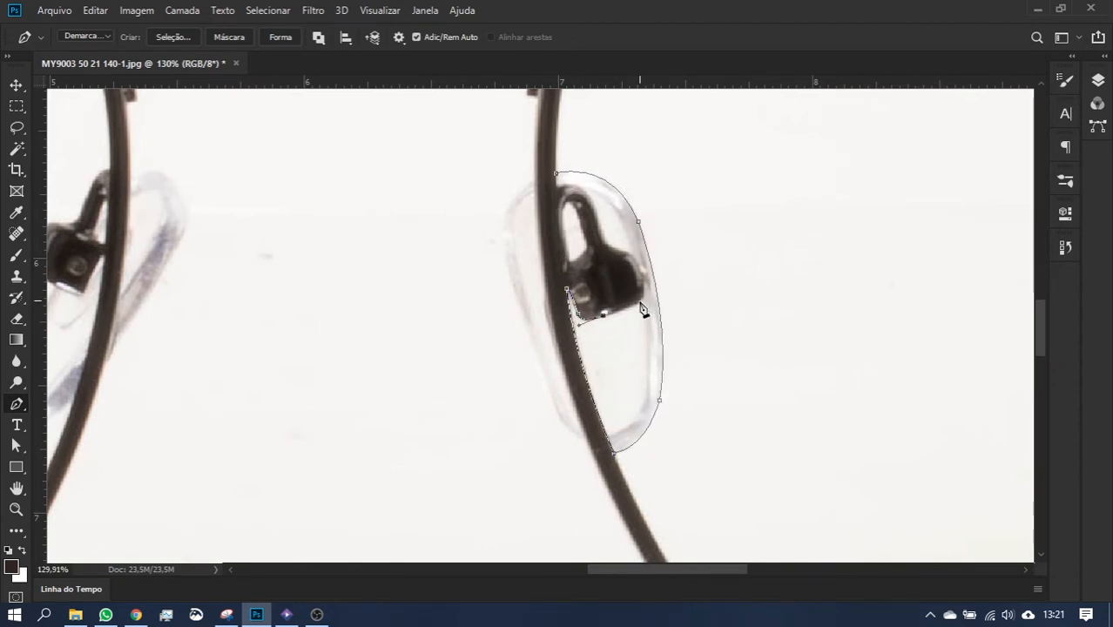
scroll(554, 175, up, 1)
drag(556, 214, 559, 148)
scroll(559, 148, up, 1)
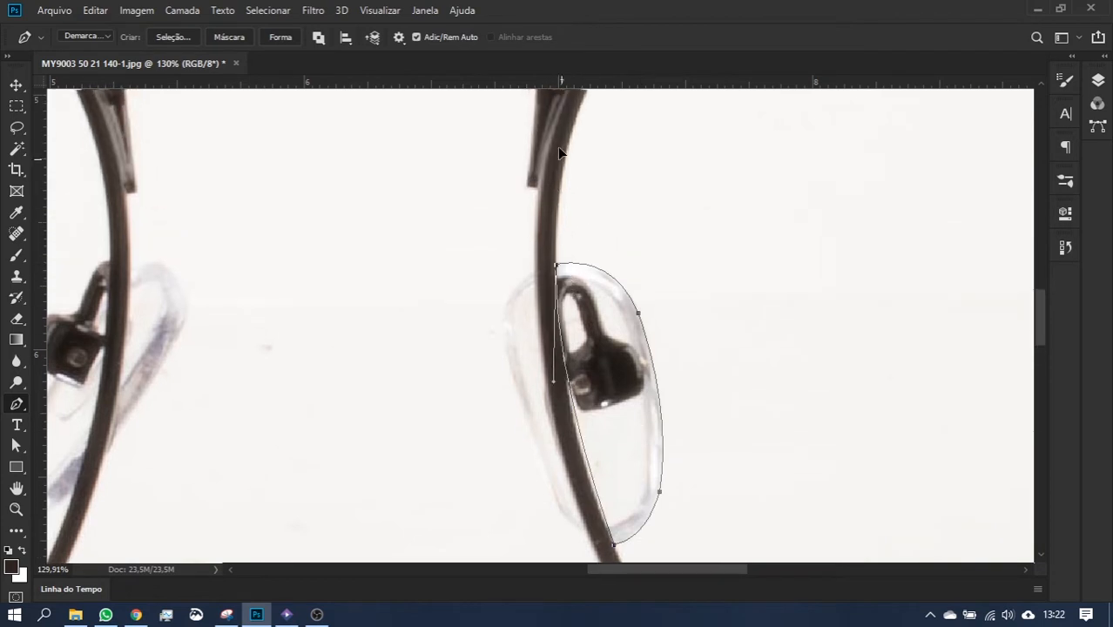
- Outline the part of the right nose pad that protrudes on the bridge side of the rim
click(533, 274)
scroll(518, 305, down, 1)
scroll(514, 323, down, 1)
click(559, 411)
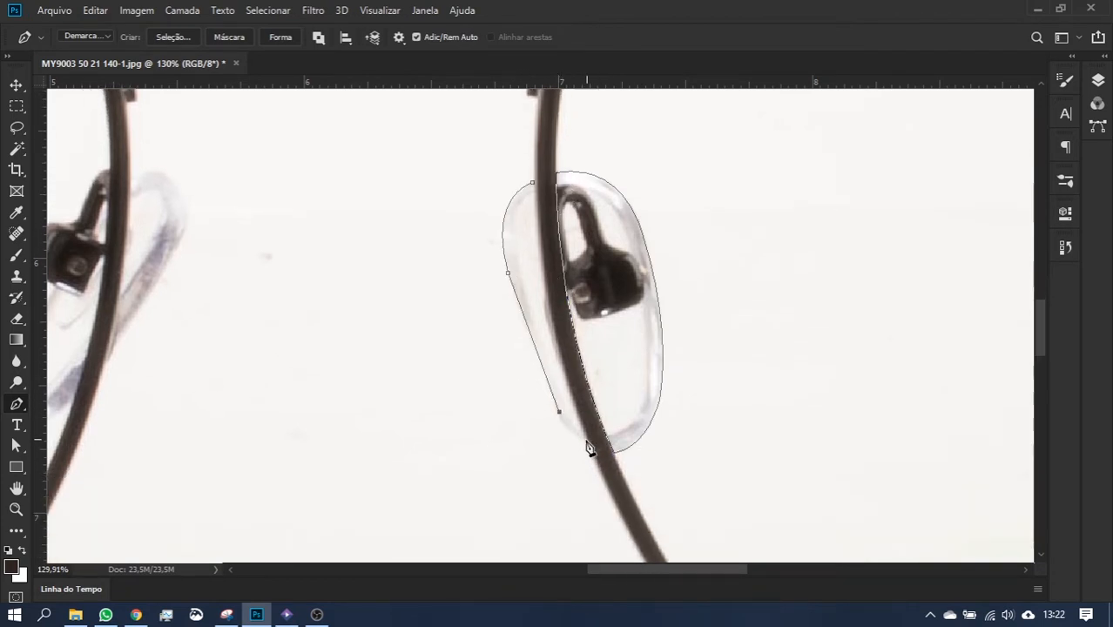
scroll(608, 456, up, 2)
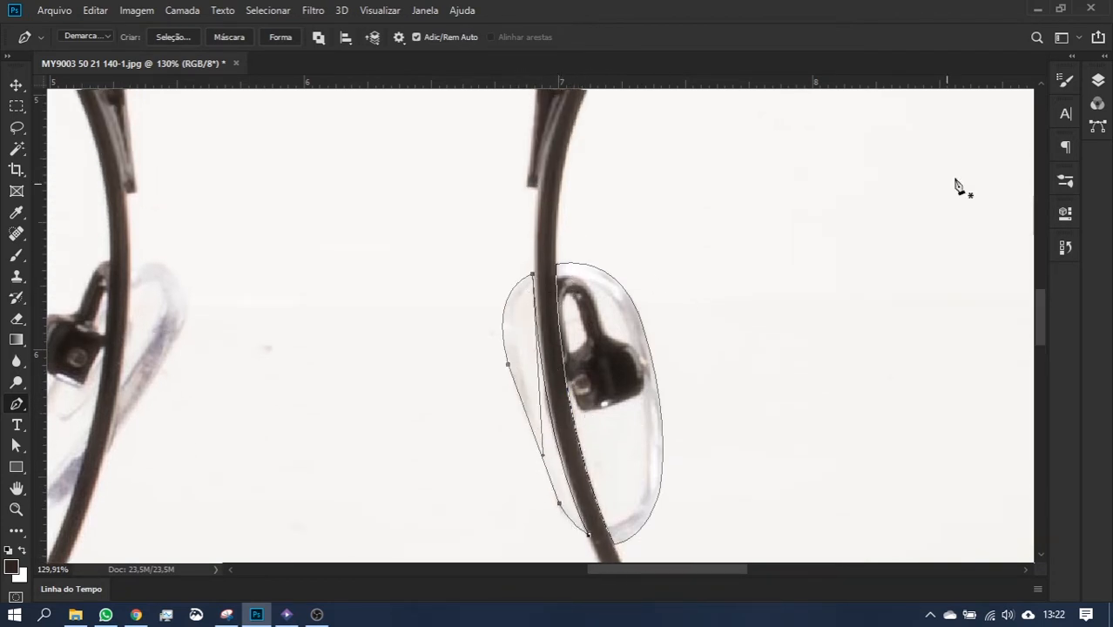
- Rename the nose pad path as Borrachinha and fit the whole image in view
click(1098, 127)
double_click(890, 165)
text(Borrachinha)
key(ctrl+0)
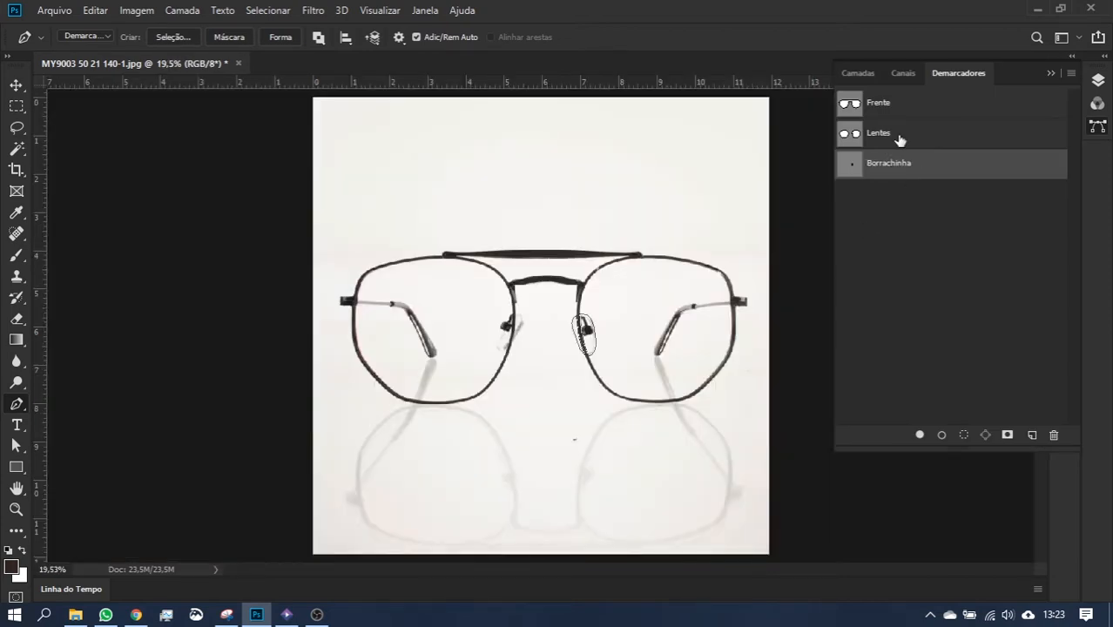
- Create a new path and trace the left temple's upper edge from the hinge to the bend
click(858, 106)
click(1033, 434)
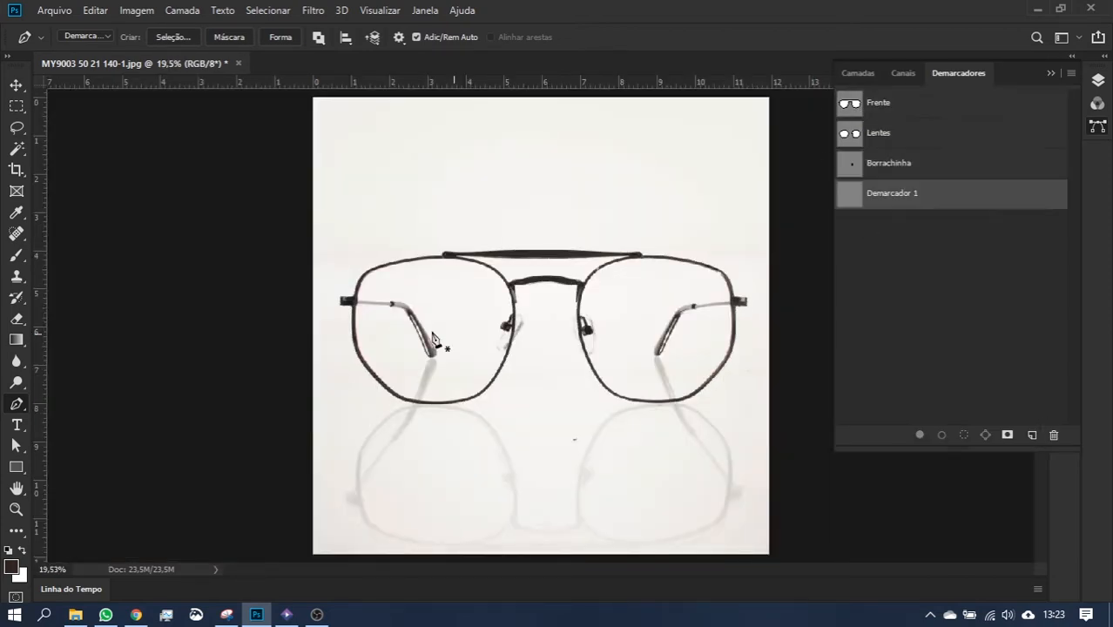
scroll(381, 315, up, 10)
drag(300, 330, 354, 406)
click(289, 303)
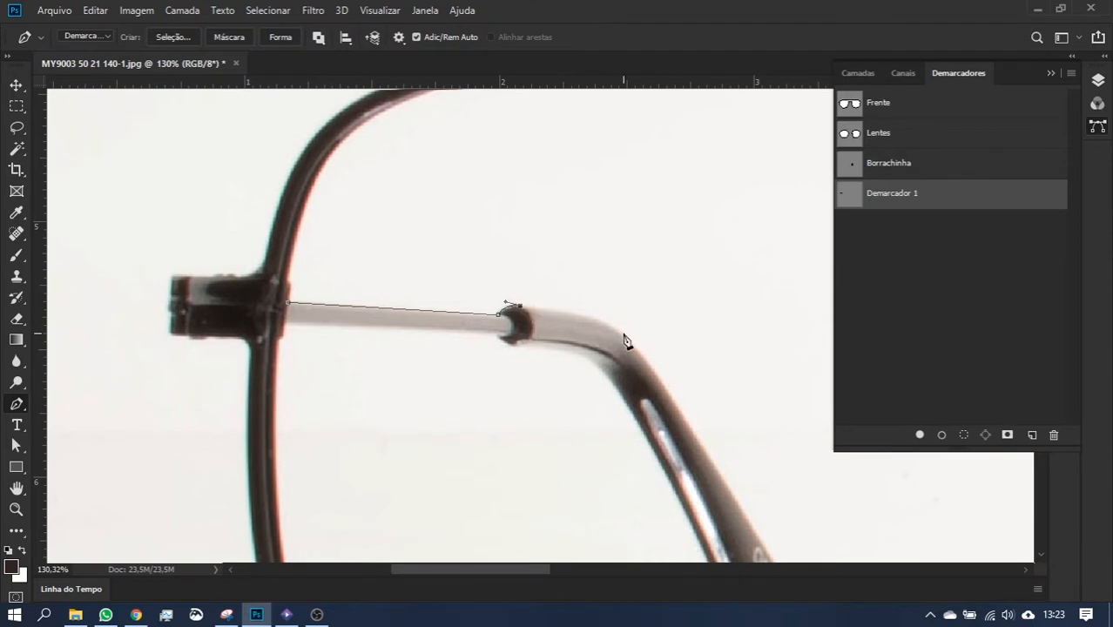
drag(624, 334, 647, 357)
alt+click(624, 335)
- Trace around the left temple's tip and back along its underside, close the outline and name the path aste
drag(670, 429, 480, 232)
drag(571, 346, 672, 523)
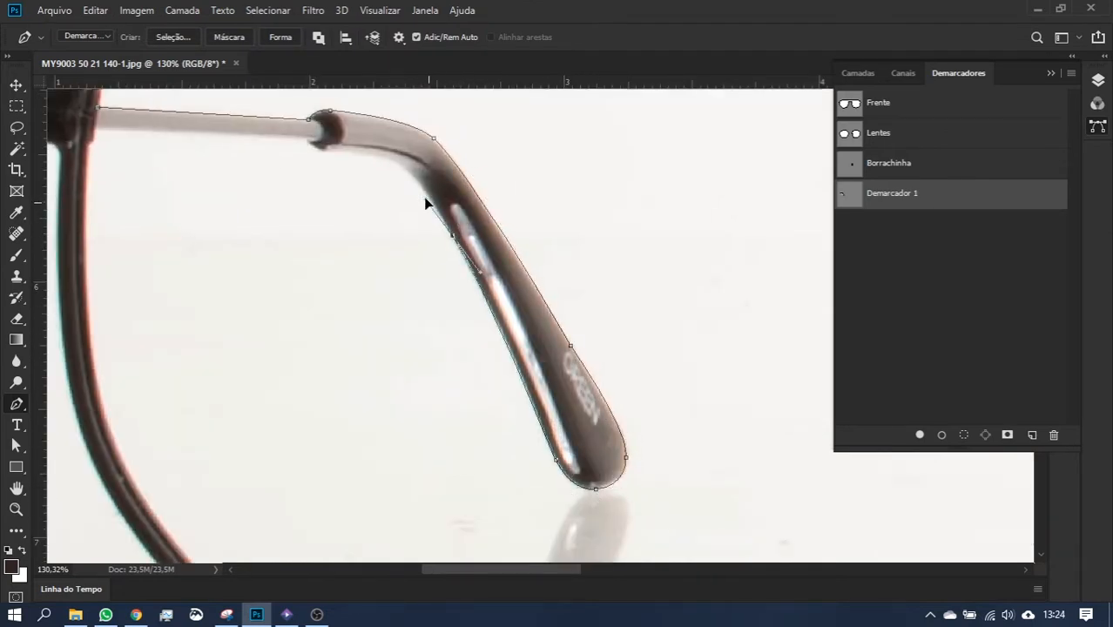
drag(455, 242, 624, 340)
drag(515, 248, 437, 259)
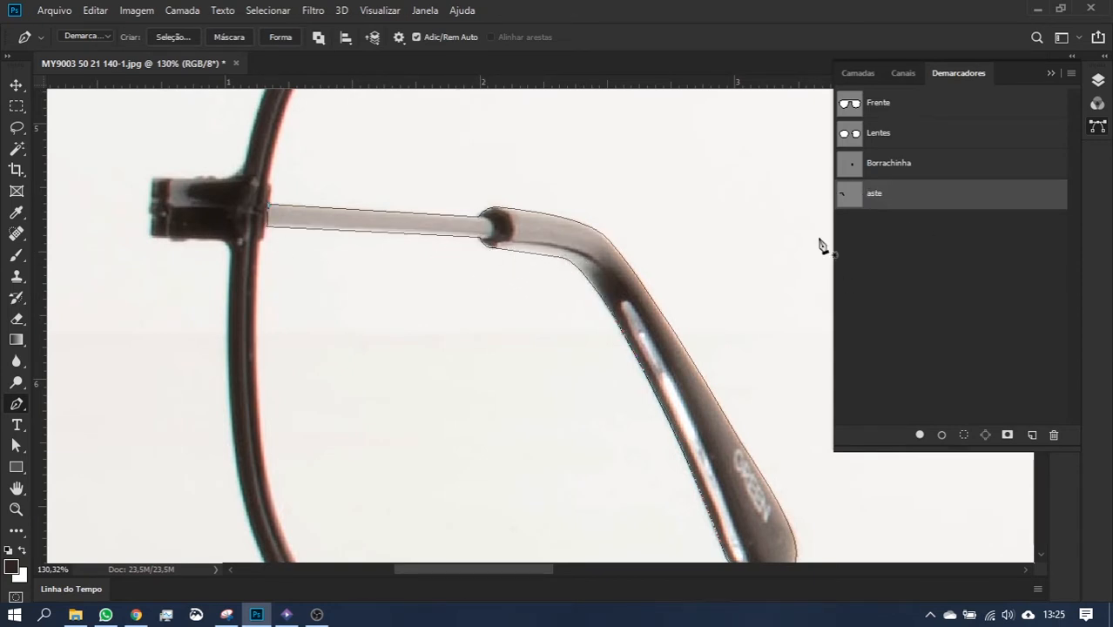
- Switch to the Lentes path and trace the lower edge of the brow bar from its left end to its right end
drag(820, 247, 53, 523)
click(878, 133)
scroll(539, 274, down, 2)
click(185, 216)
drag(625, 226, 861, 226)
drag(725, 281, 358, 308)
click(720, 241)
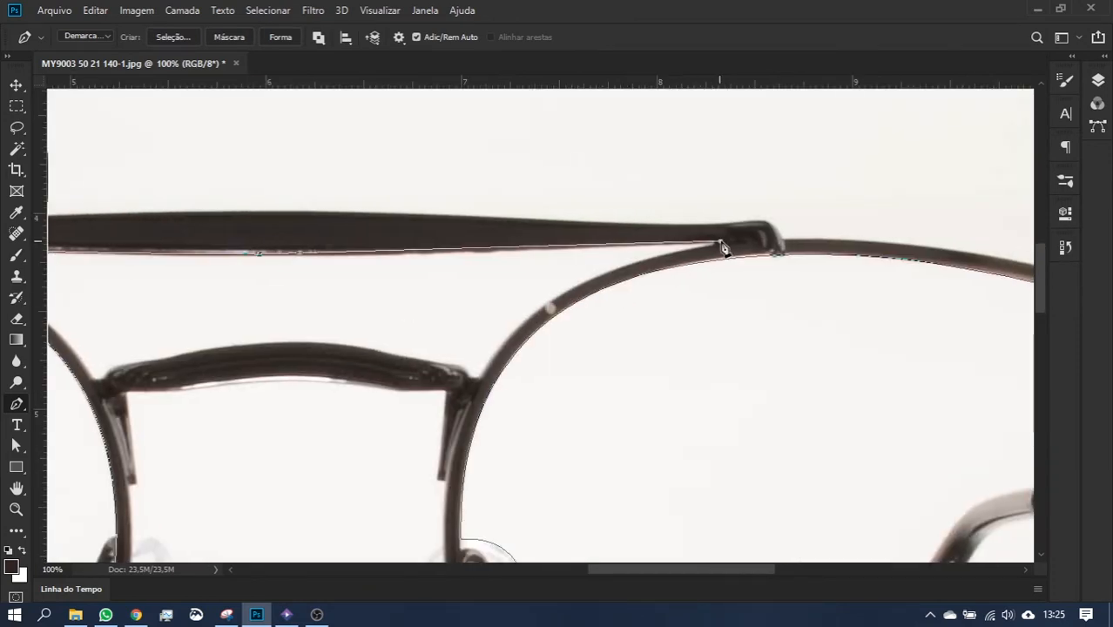
- Continue the outline from the brow bar's right end down the right rim to the bridge
drag(723, 245, 1021, 226)
drag(483, 372, 405, 495)
key(ctrl+z)
drag(710, 248, 700, 253)
drag(484, 371, 416, 483)
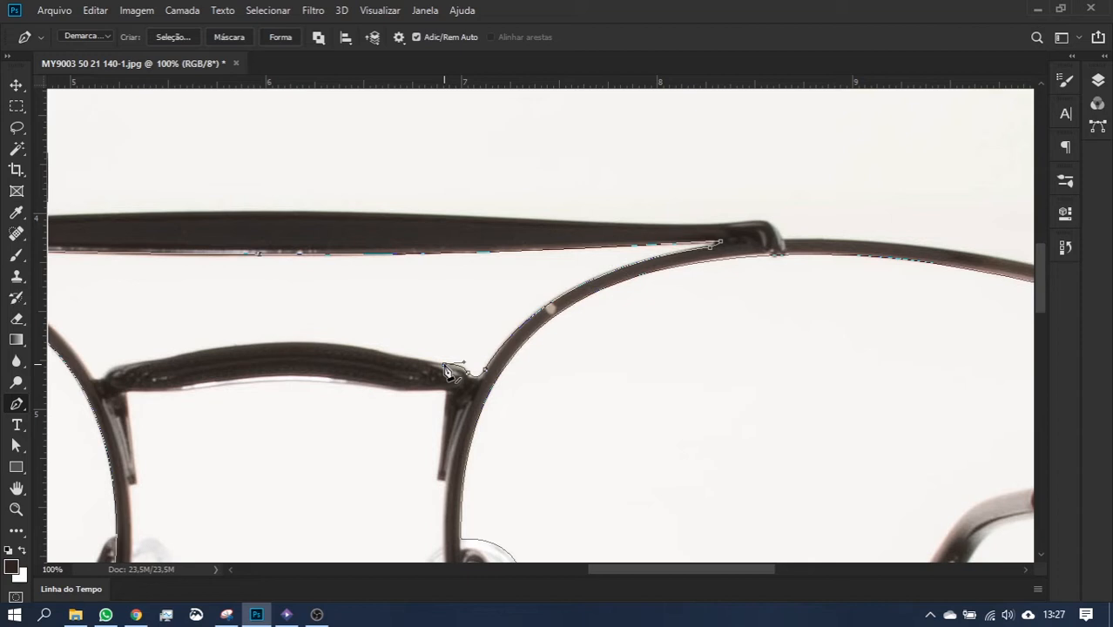
- Trace along the top of the bridge and up the left rim, closing the opening below the brow bar
drag(179, 362, 642, 390)
alt+click(106, 369)
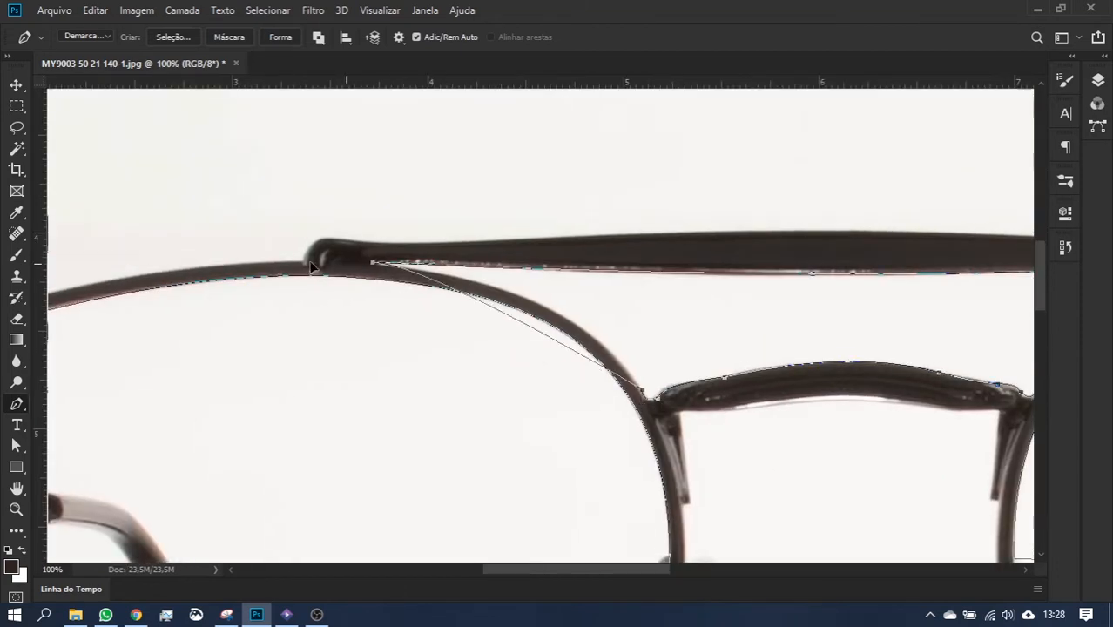
drag(367, 264, 145, 248)
alt+click(368, 264)
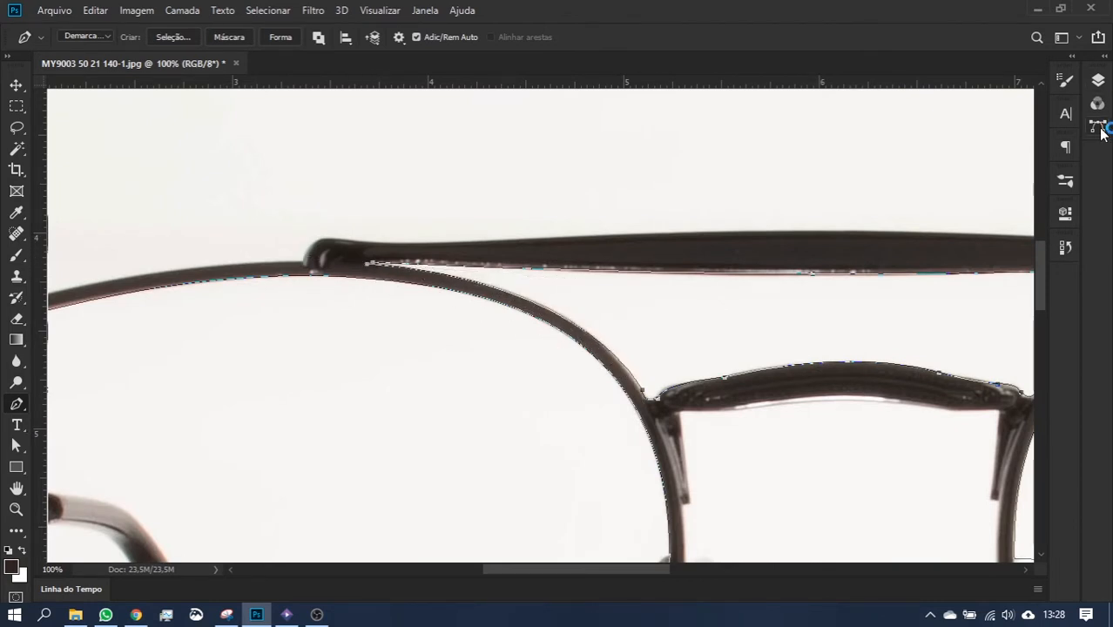
- Duplicate the photo layer twice, fill the lower copy with white and select the upper copy
key(ctrl+0)
click(1102, 130)
click(861, 72)
key(ctrl+j)
key(ctrl+j)
click(942, 215)
key(ctrl+BackSpace)
click(951, 182)
- Create a new path named Borrachinha and outline the right nose pad on both sides of the rim
click(1098, 127)
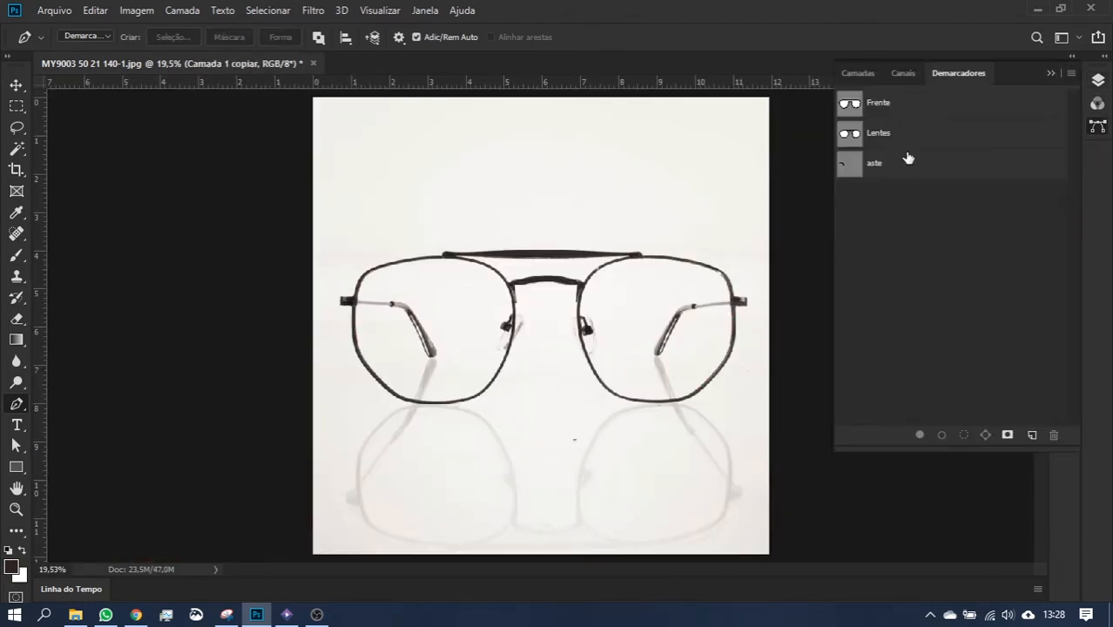
click(908, 160)
click(1033, 435)
key(ctrl+1)
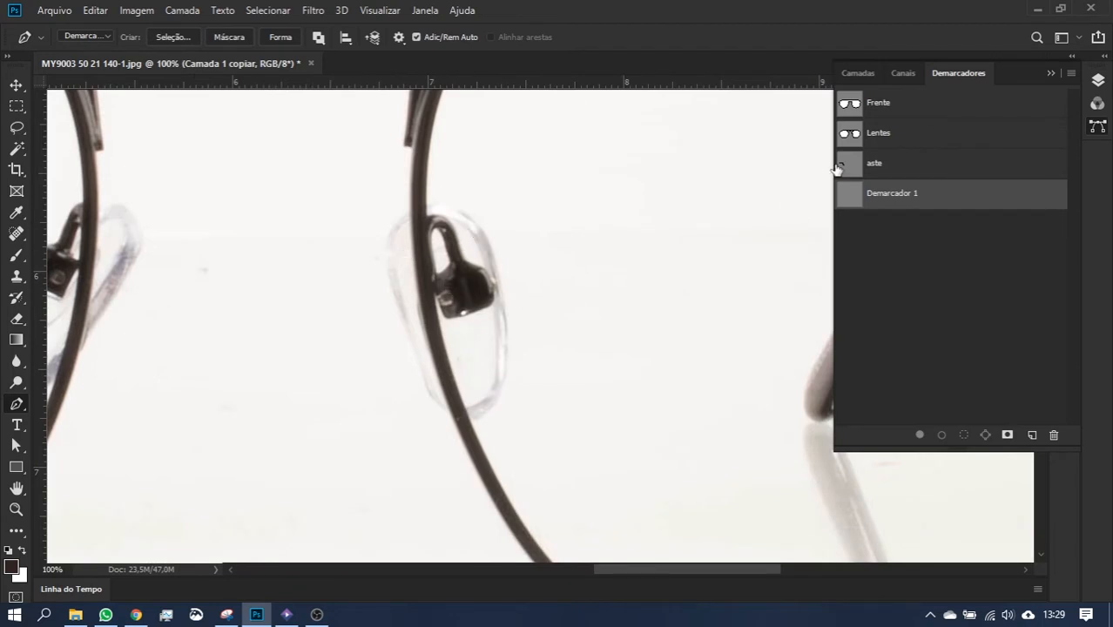
drag(509, 352, 513, 544)
alt+click(509, 352)
drag(472, 422, 429, 429)
alt+click(471, 422)
mouse_move(426, 209)
mouse_down()
mouse_move(415, 85)
mouse_move(419, 118)
mouse_up()
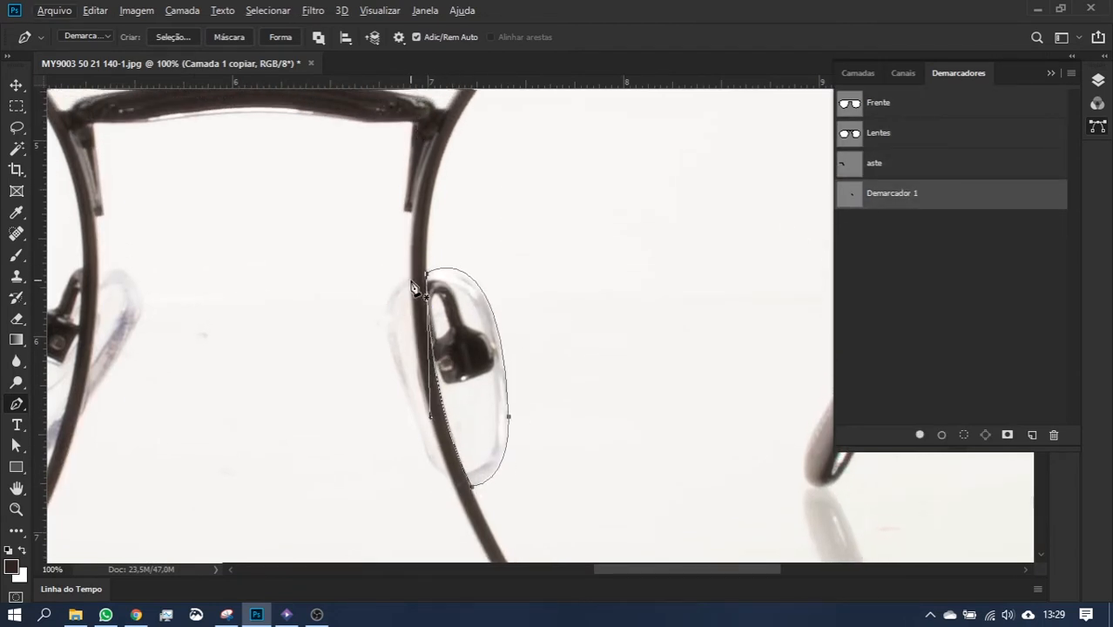
drag(484, 564, 503, 528)
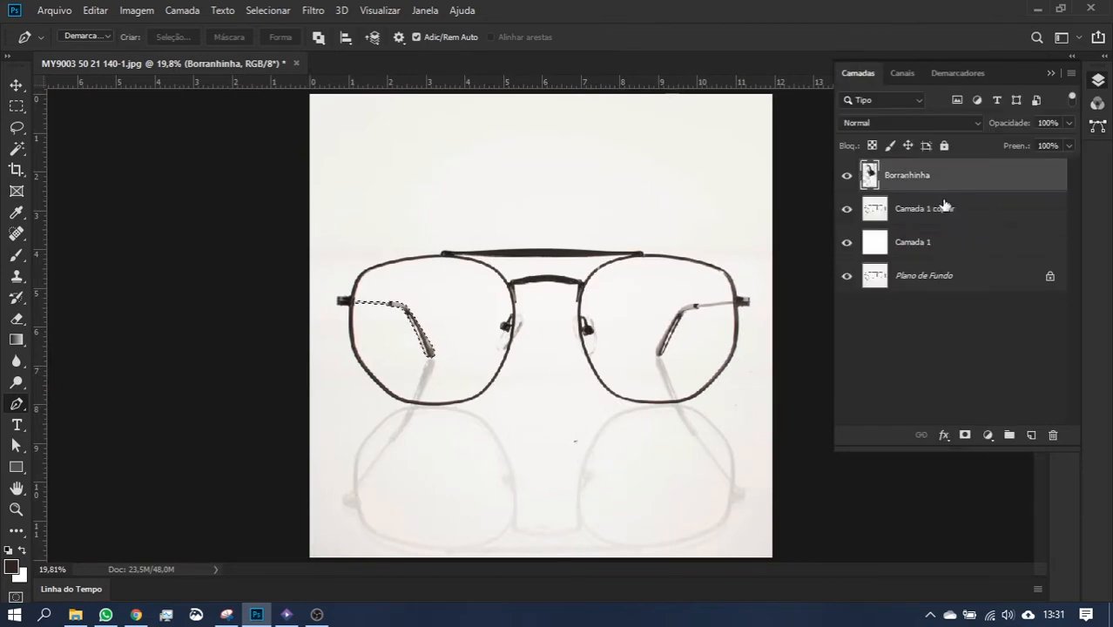
- Copy the selected left temple from the upper photo copy to its own layer and reselect the photo copy
click(947, 206)
key(ctrl+j)
click(1000, 240)
- Load the Lentes path as a selection and delete the lens openings from the upper photo copy
click(962, 74)
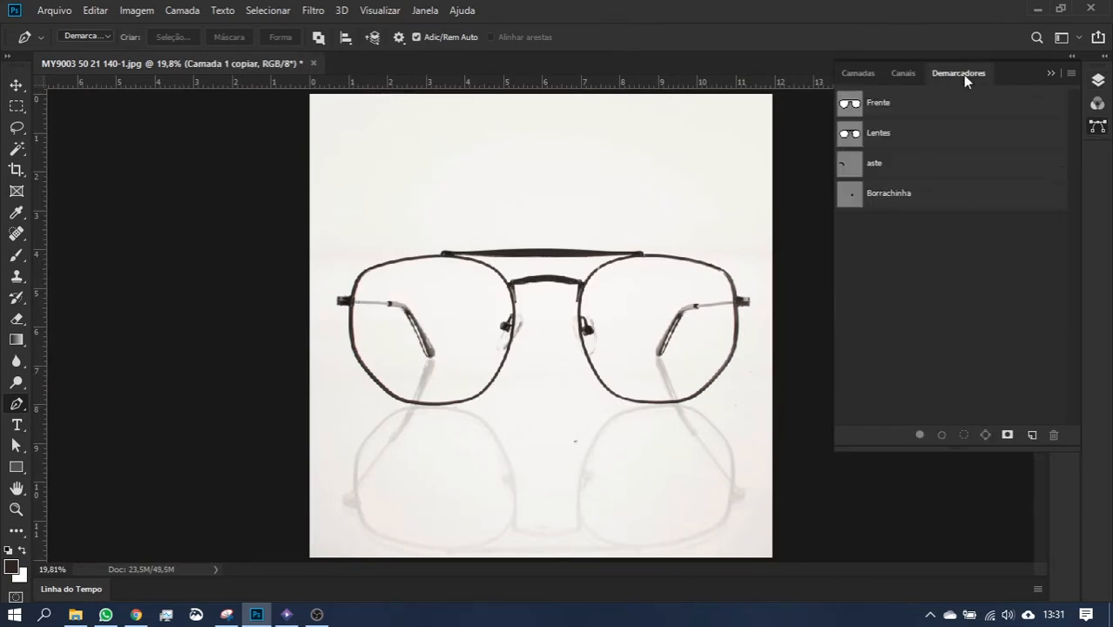
ctrl+click(850, 135)
key(Delete)
click(907, 107)
key(ctrl+shift+i)
key(Return)
key(ctrl+i)
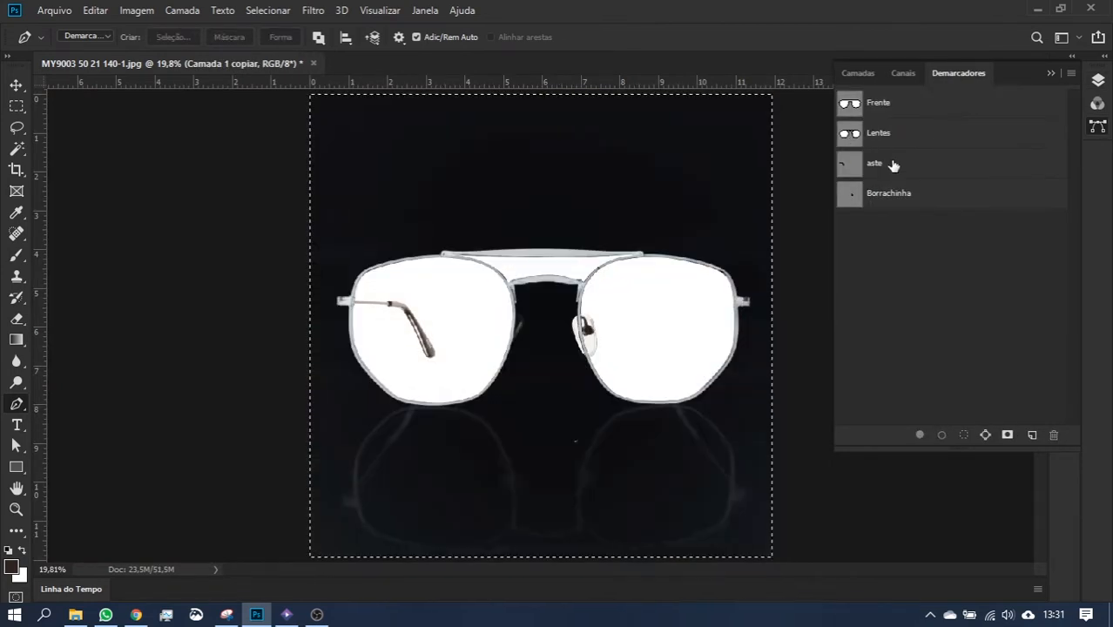
key(ctrl+z)
- Load the Frente path as a selection, invert it, delete everything outside the glasses front and deselect
click(856, 97)
key(ctrl+Return)
key(ctrl+shift+i)
key(Delete)
key(ctrl+d)
- Duplicate the left temple layer and flip the copy horizontally with Free Transform
click(858, 73)
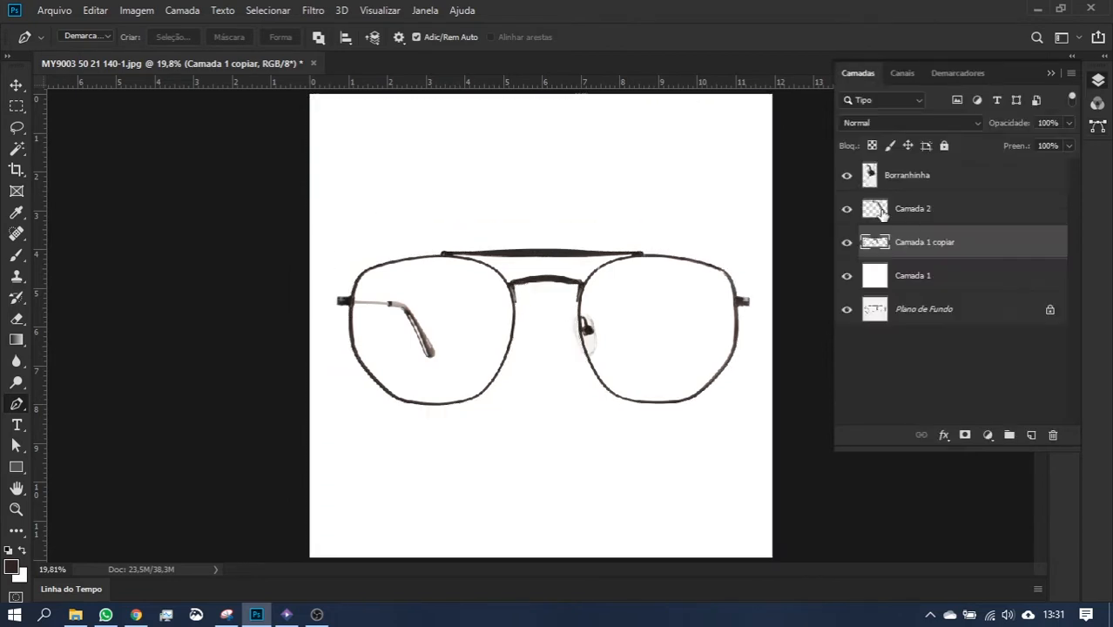
click(898, 214)
key(ctrl+j)
key(ctrl+t)
click(253, 37)
key(Delete)
text(-)
key(Return)
key(Return)
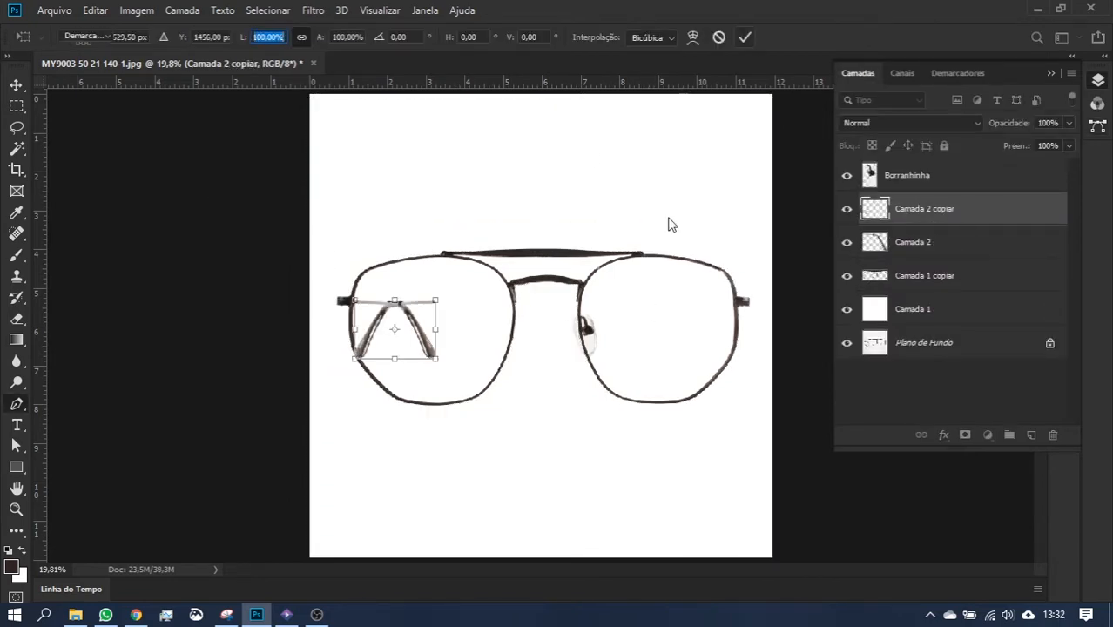
- Move the mirrored temple to the right hinge and place both temple layers beneath the glasses front layer
key(ctrl+t)
drag(407, 323, 707, 324)
key(Return)
drag(926, 209, 933, 256)
key(ctrl+q)
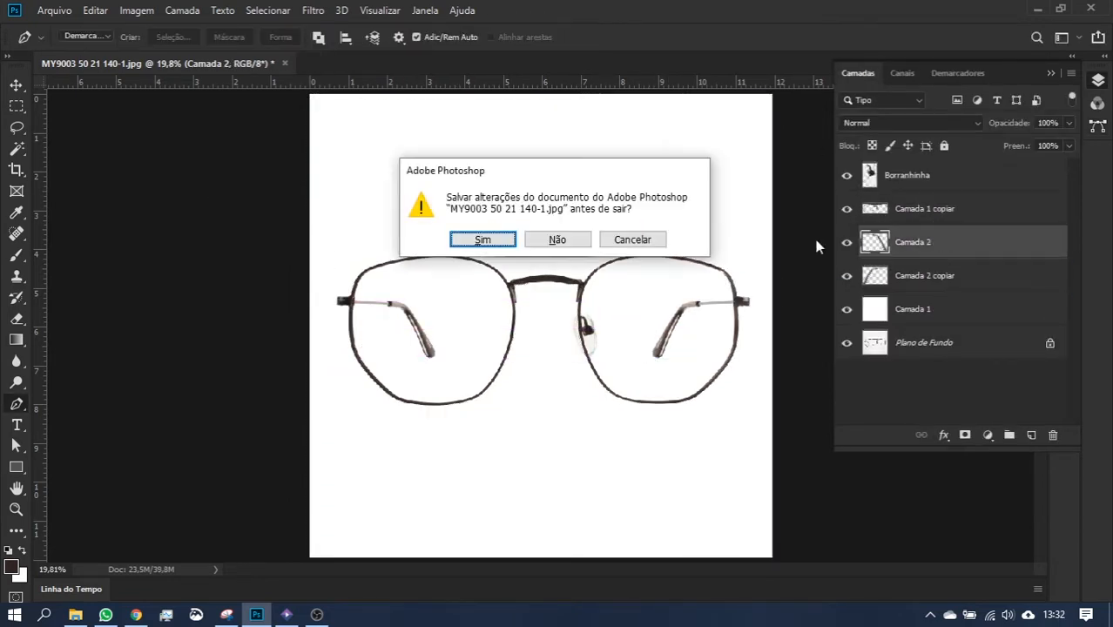
click(632, 238)
key(ctrl+1)
drag(683, 319, 420, 315)
drag(784, 296, 413, 251)
click(961, 276)
key(v)
click(958, 343)
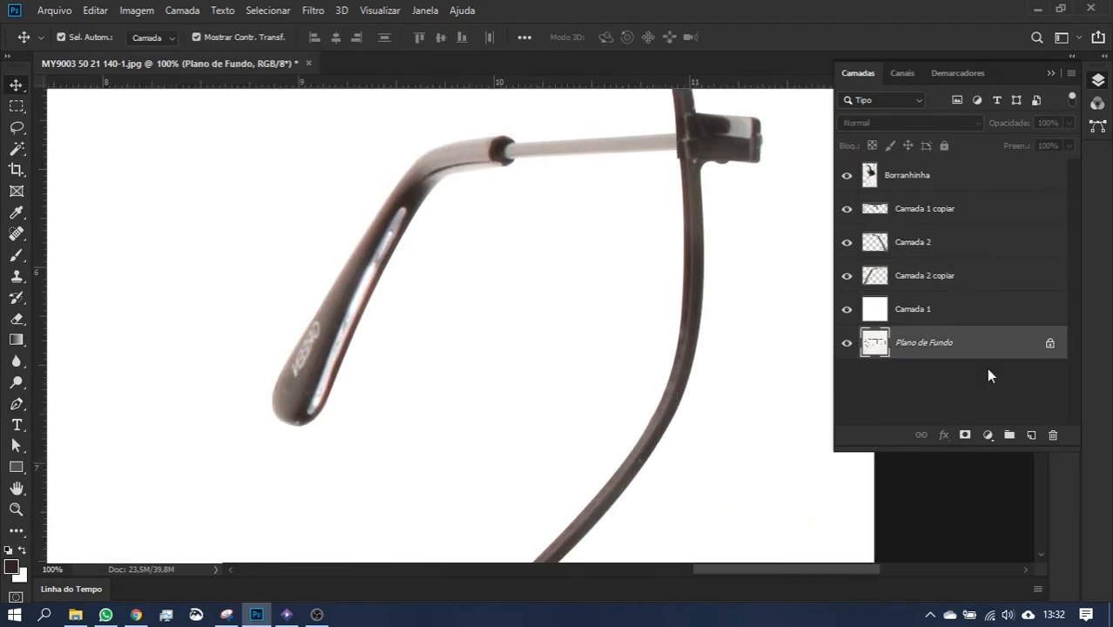
- Duplicate the right nose pad layer, mirror the copy and move it over to the left rim
key(ctrl+0)
click(915, 175)
key(ctrl+j)
key(ctrl+t)
click(747, 40)
drag(585, 329, 504, 329)
- Place the mirrored nose pad beneath the glasses front layer and nudge it right to line up with the left rim
key(ctrl+1)
drag(967, 176, 972, 257)
key(Right)
key(Right)
key(Right)
key(Right)
key(Right)
key(Right)
key(Right)
key(Right)
key(Right)
key(Right)
key(Right)
key(Right)
key(Right)
key(Right)
key(Right)
key(Right)
key(Right)
key(Right)
key(Right)
key(Right)
- Try scaling the left nose pad down to 98%
key(ctrl+t)
double_click(347, 37)
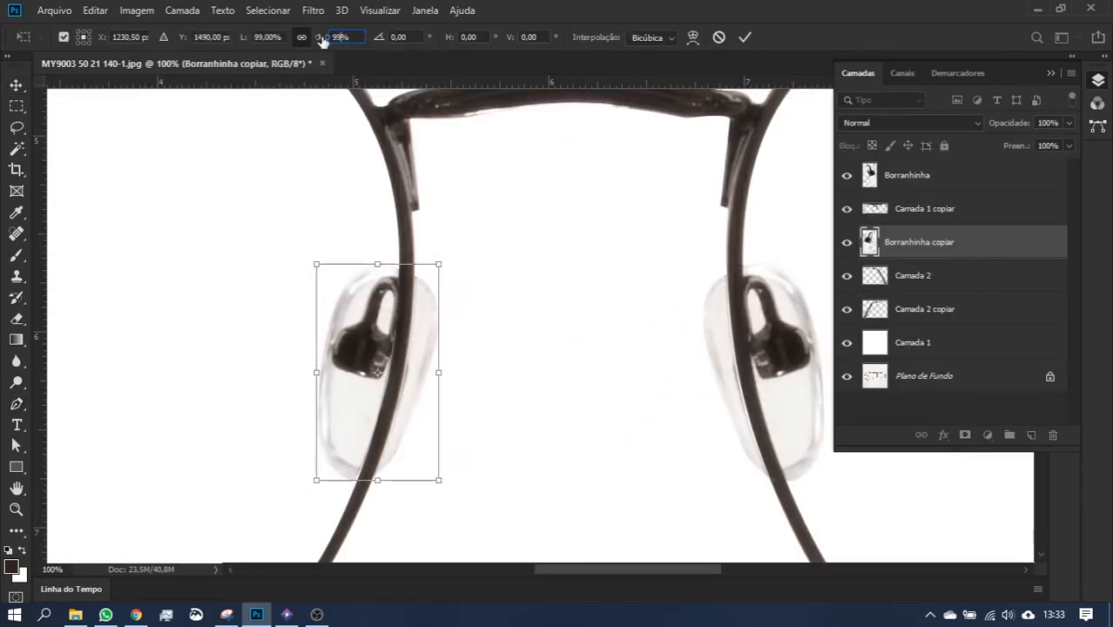
text(98)
click(745, 37)
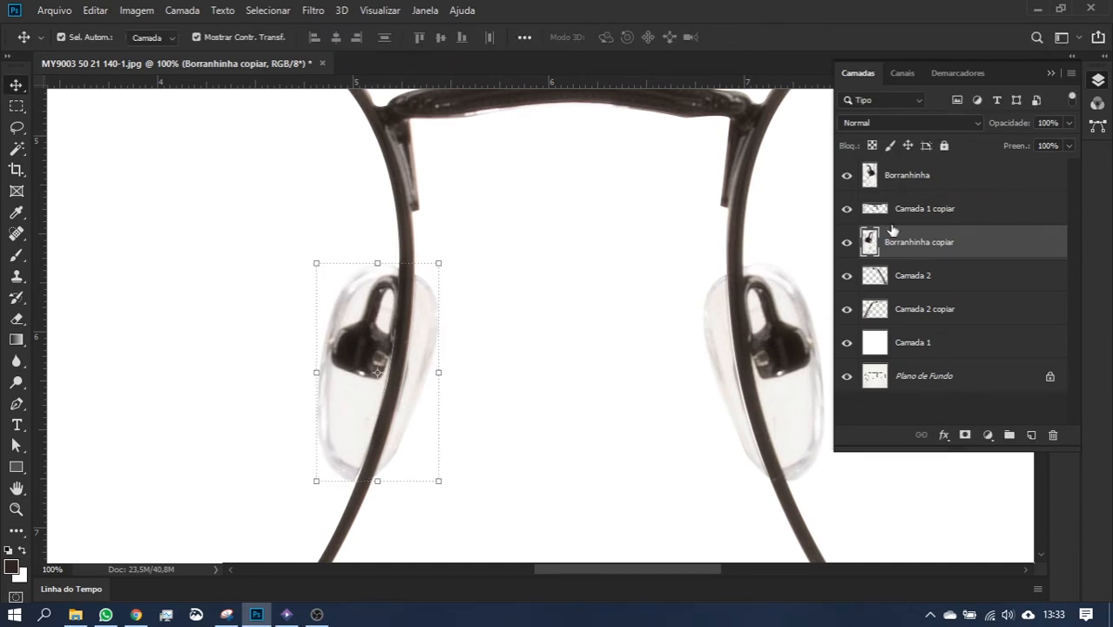
- Load the glasses front layer as a selection and brush dark brown over the left rim beside the nose pad, then deselect
click(946, 208)
ctrl+click(875, 209)
click(16, 255)
drag(407, 293, 381, 382)
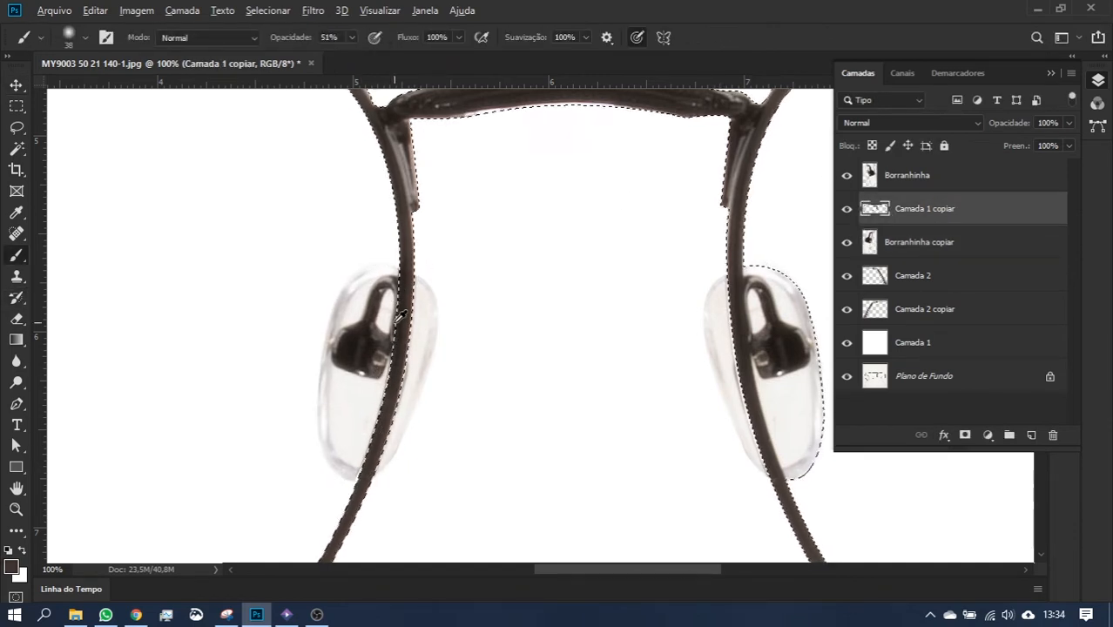
key(ctrl+d)
- Move the right nose pad layer beneath the glasses front and erase the bridge-side part of the left nose pad
drag(867, 175, 939, 223)
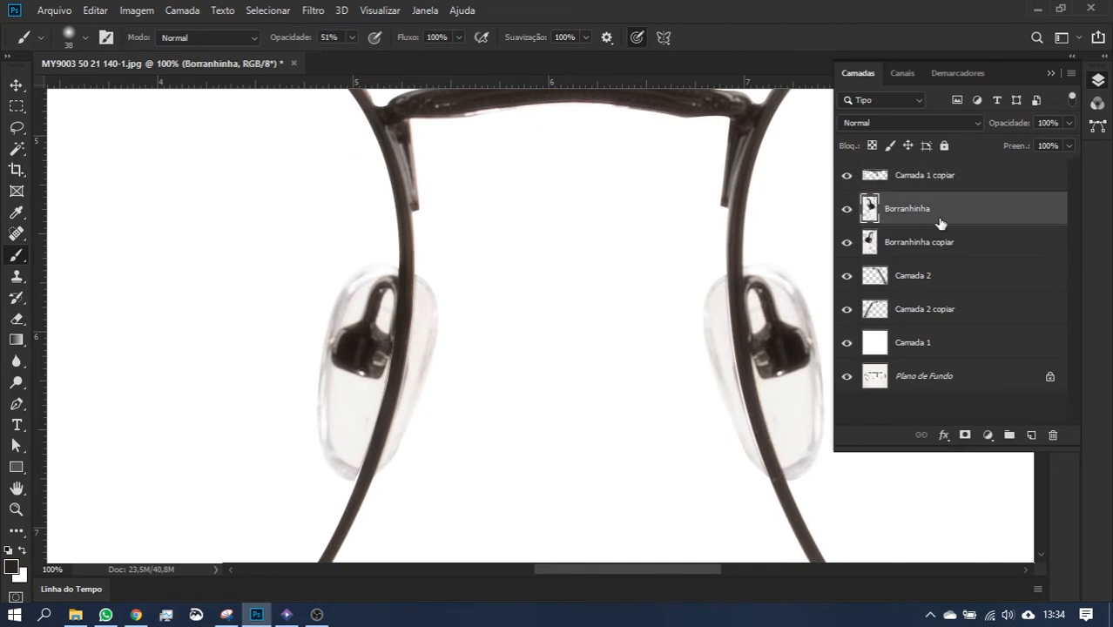
key(v)
click(958, 242)
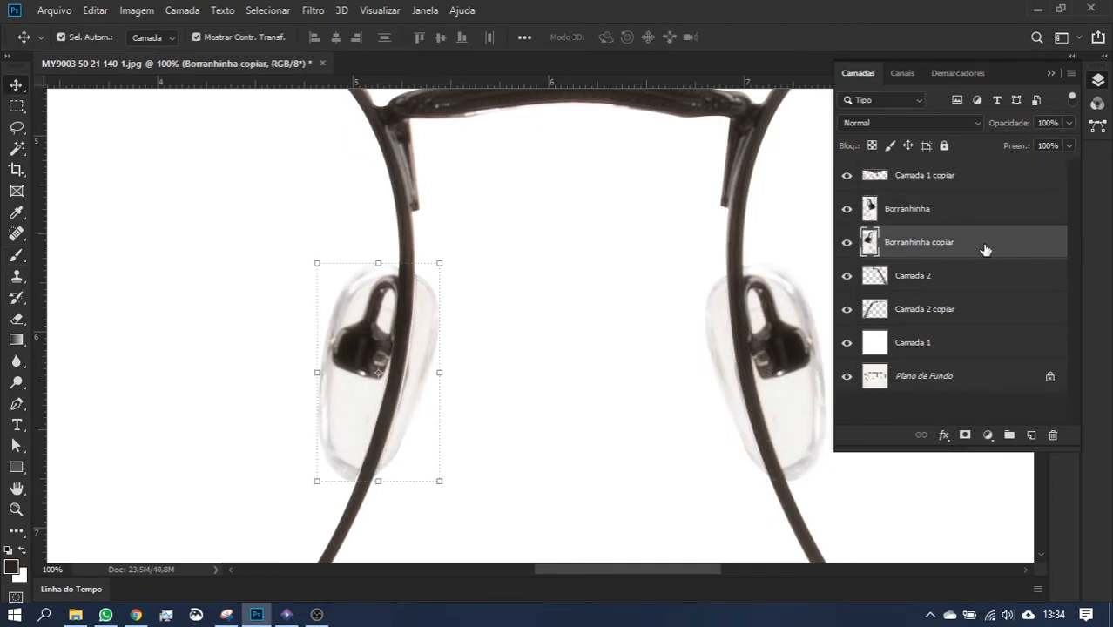
key(e)
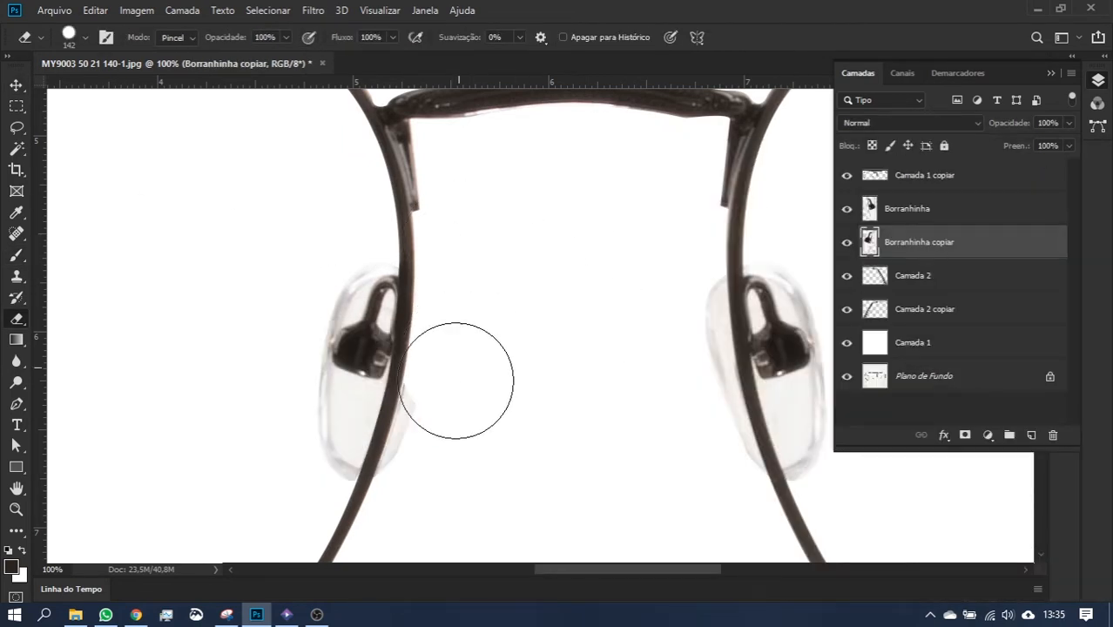
- Duplicate the right nose pad between the rims and erase everything from the copy except its bridge-side sliver
click(953, 211)
key(ctrl+j)
key(v)
drag(721, 325, 469, 326)
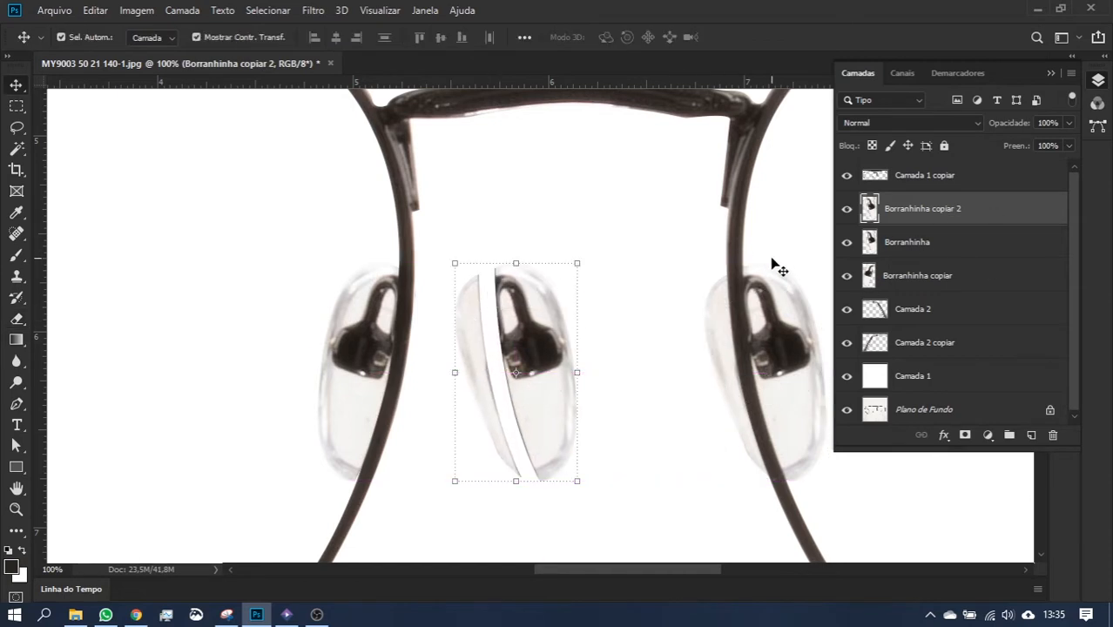
key(e)
drag(555, 300, 571, 440)
- Flip the nose pad sliver horizontally by setting its width to -100,00%
key(ctrl+t)
click(254, 38)
text(-100,00)
key(Return)
- Move the flipped nose pad sliver left until it sits against the left rim
key(v)
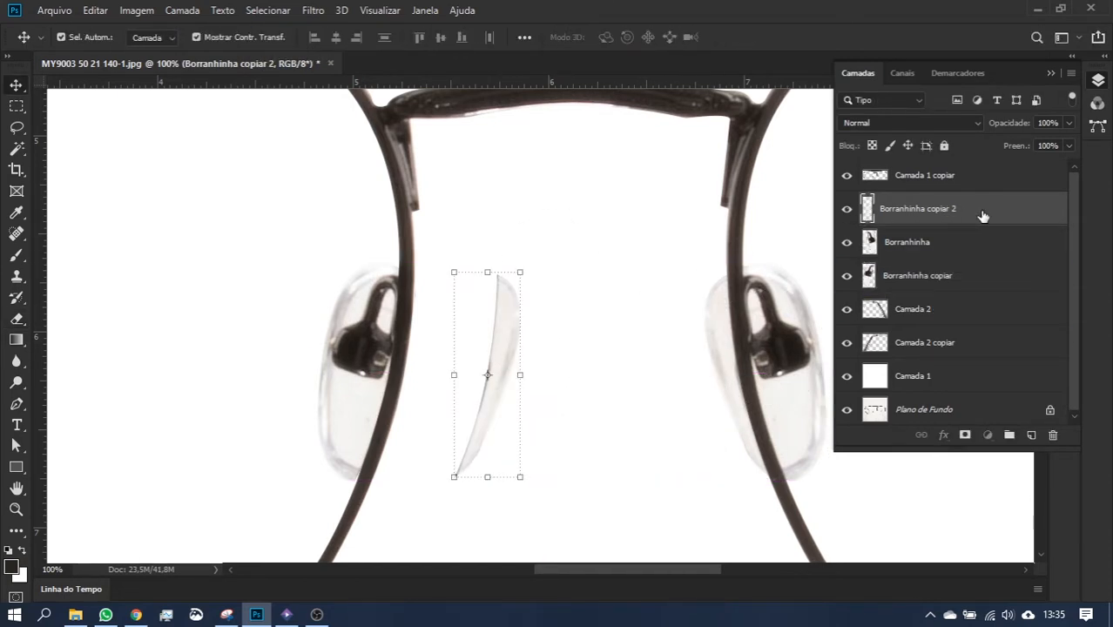
key(shift+Left)
key(shift+Left)
key(shift+Left)
key(shift+Left)
key(shift+Left)
key(shift+Left)
key(shift+Left)
key(shift+Left)
key(shift+Left)
key(shift+Left)
- Select the front, temple and nose pad layers without the white background layer and merge them
click(942, 375)
shift+click(940, 183)
ctrl+click(941, 376)
key(ctrl+e)
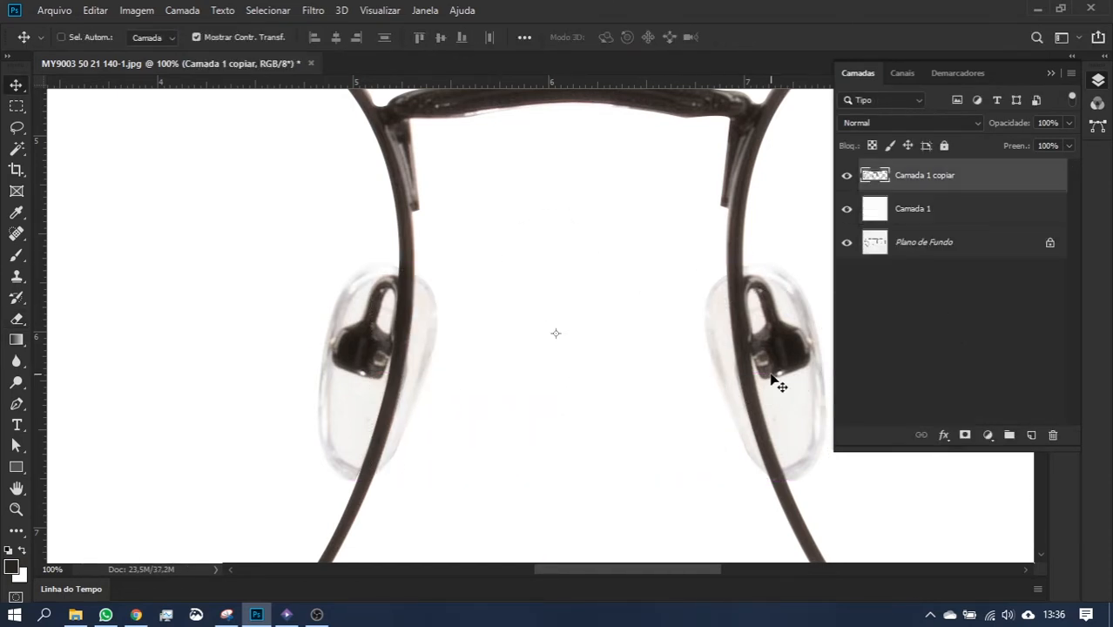
- Browse the files to open to the Green folder in Downloads
key(ctrl+0)
click(768, 476)
scroll(569, 361, up, 6)
drag(512, 411, 501, 432)
click(54, 10)
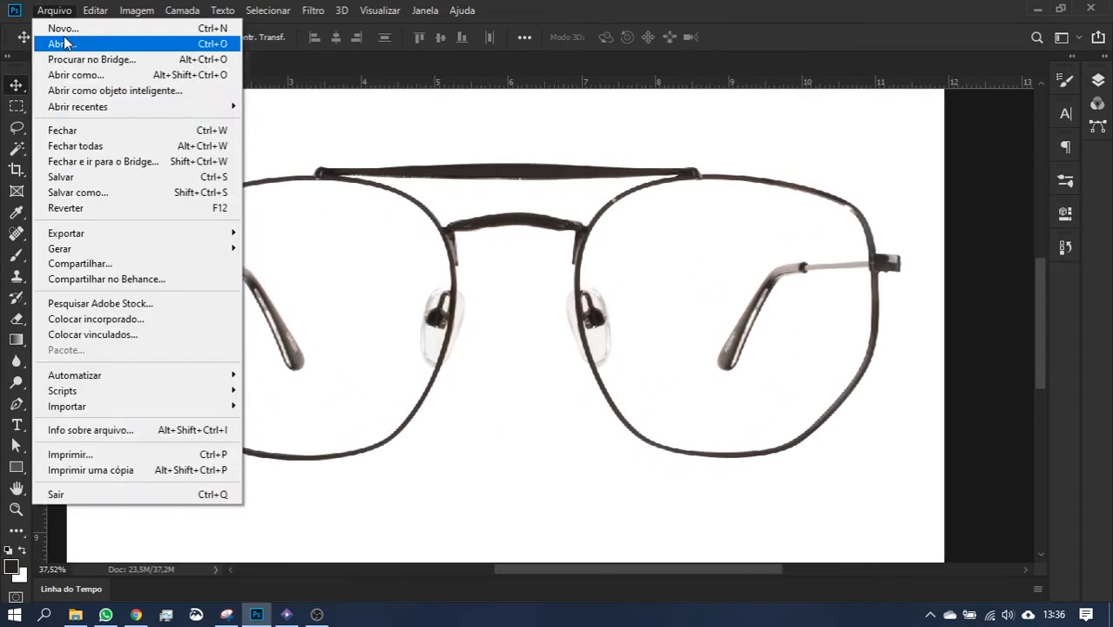
click(179, 192)
click(79, 146)
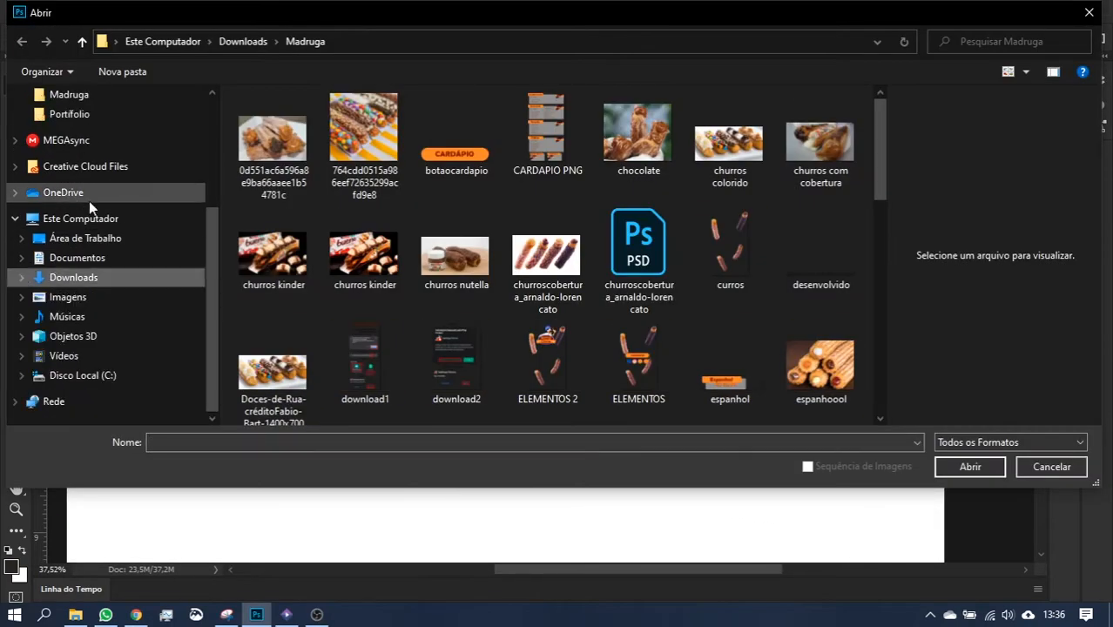
scroll(473, 371, down, 1)
double_click(470, 353)
key(Escape)
key(ctrl+o)
double_click(350, 242)
key(alt+Left)
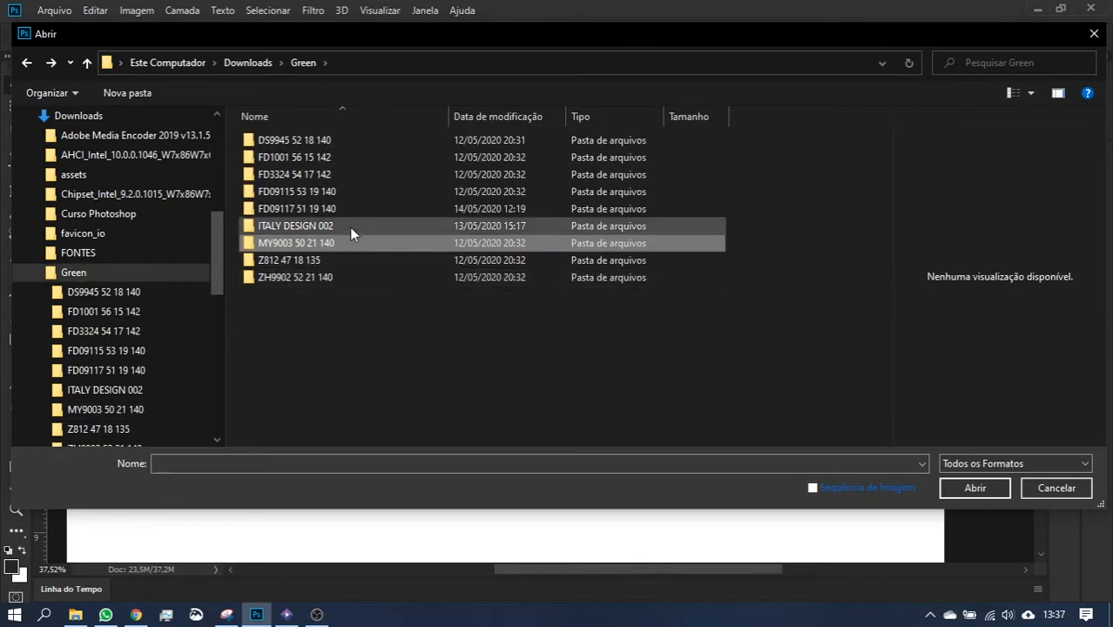
- Open frente.psd and lado.psd from the ITALY DESIGN 002 folder
double_click(350, 227)
double_click(301, 170)
click(1030, 92)
click(1019, 62)
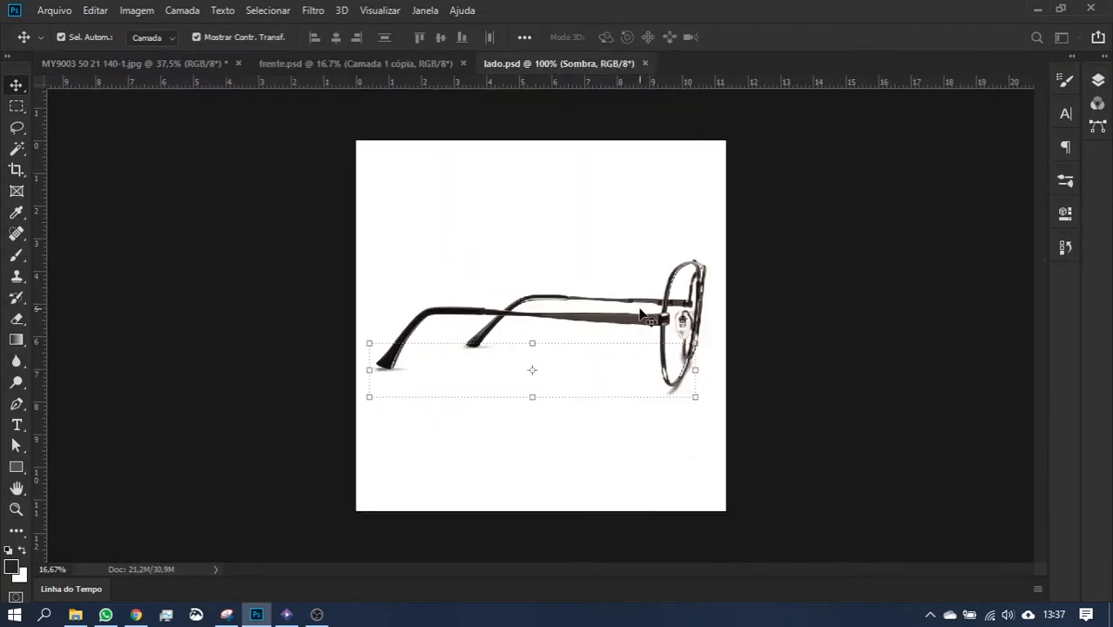
- Switch the Sombra group's visibility off and on in frente.psd and expand the group
click(1099, 80)
click(355, 63)
click(848, 202)
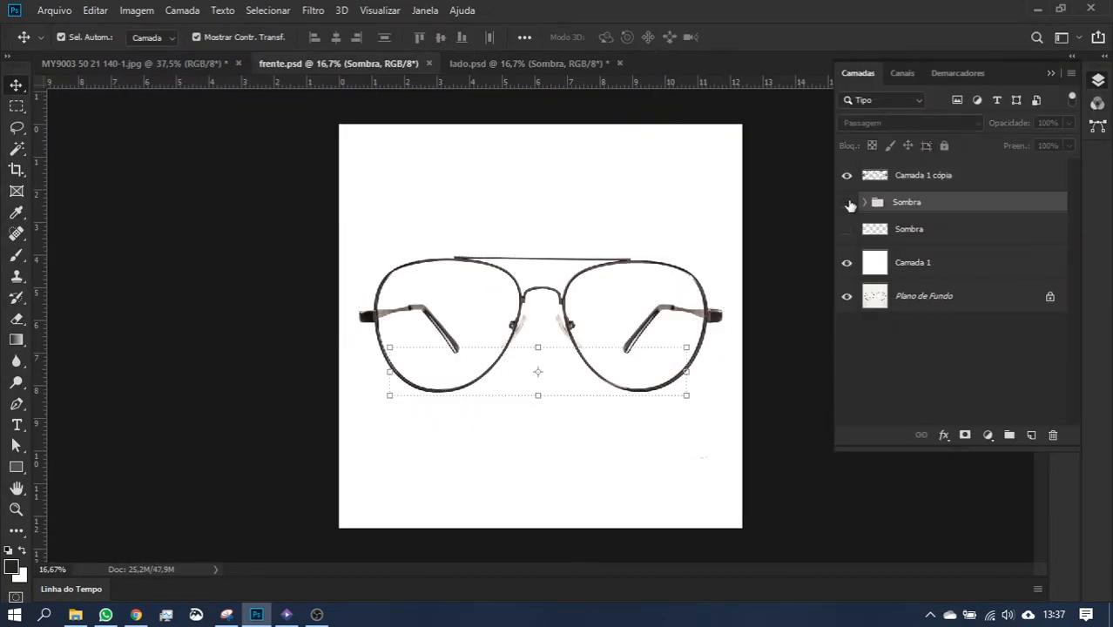
click(848, 202)
click(865, 203)
click(938, 229)
shift+click(923, 329)
click(168, 67)
drag(167, 70, 302, 516)
drag(302, 518, 291, 461)
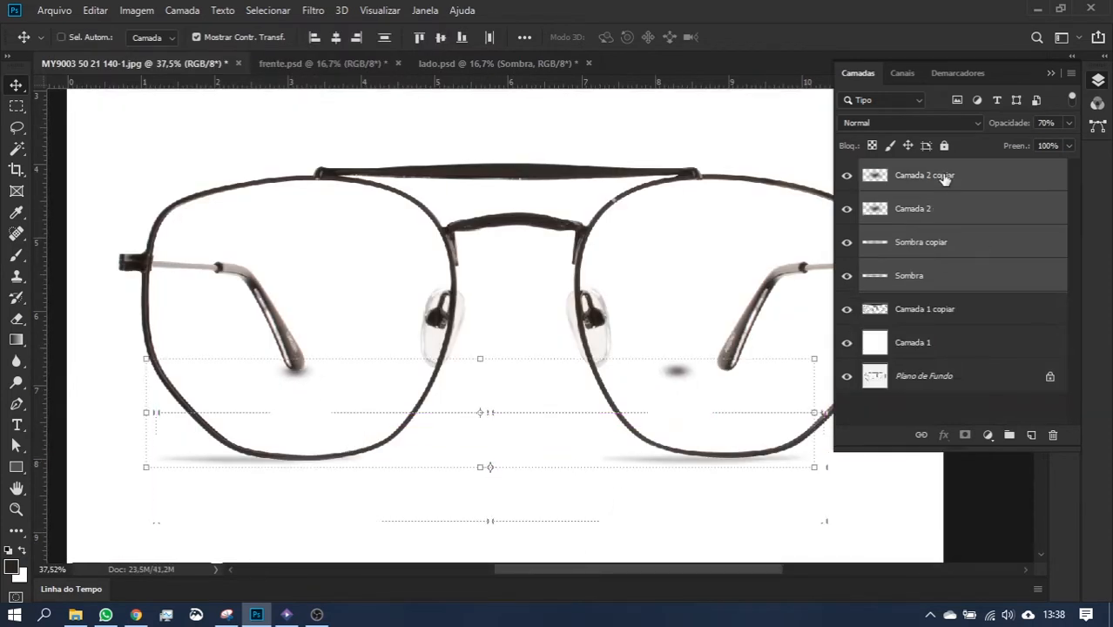
- Group the four copied shadow layers as Sombra and place the group below the glasses layer
key(ctrl+g)
double_click(910, 170)
text(Sombra)
drag(914, 170, 912, 209)
- Reposition the individual shadows so they sit under the lower rims and the right temple tip
click(943, 332)
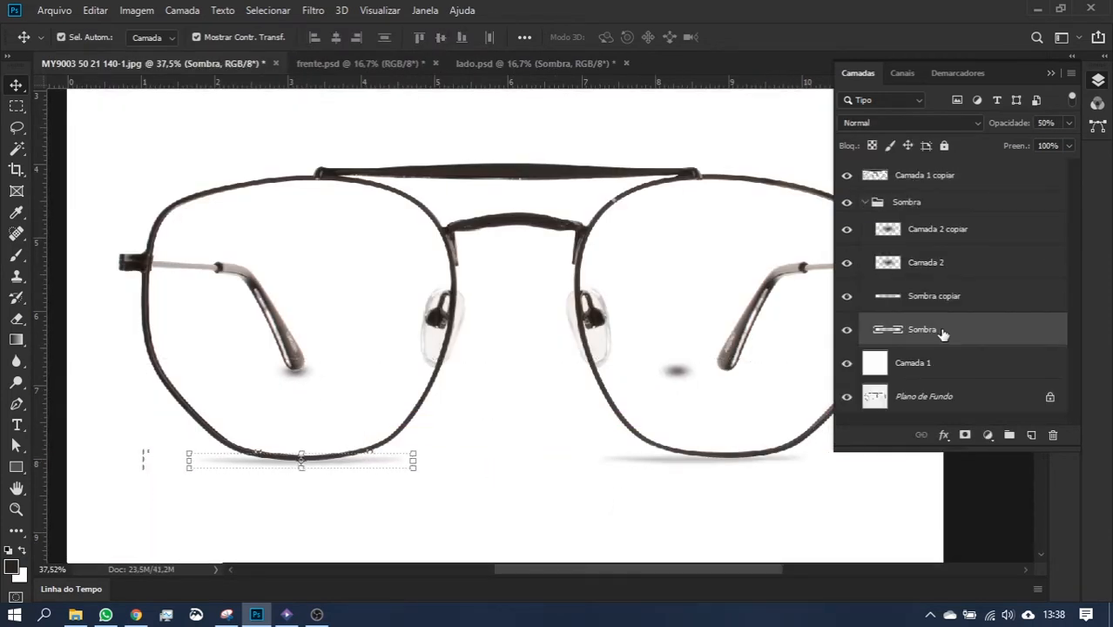
click(961, 231)
click(965, 296)
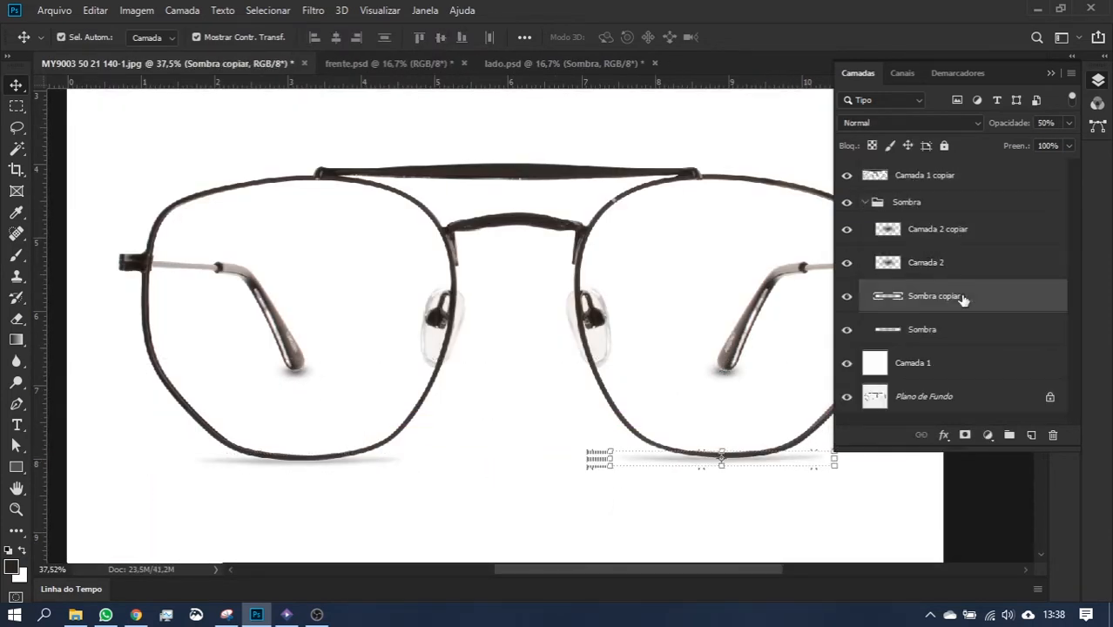
- Load the outline of the glasses layer as a selection and brush over the lower edge of the right temple tip
click(959, 364)
ctrl+click(875, 181)
key(b)
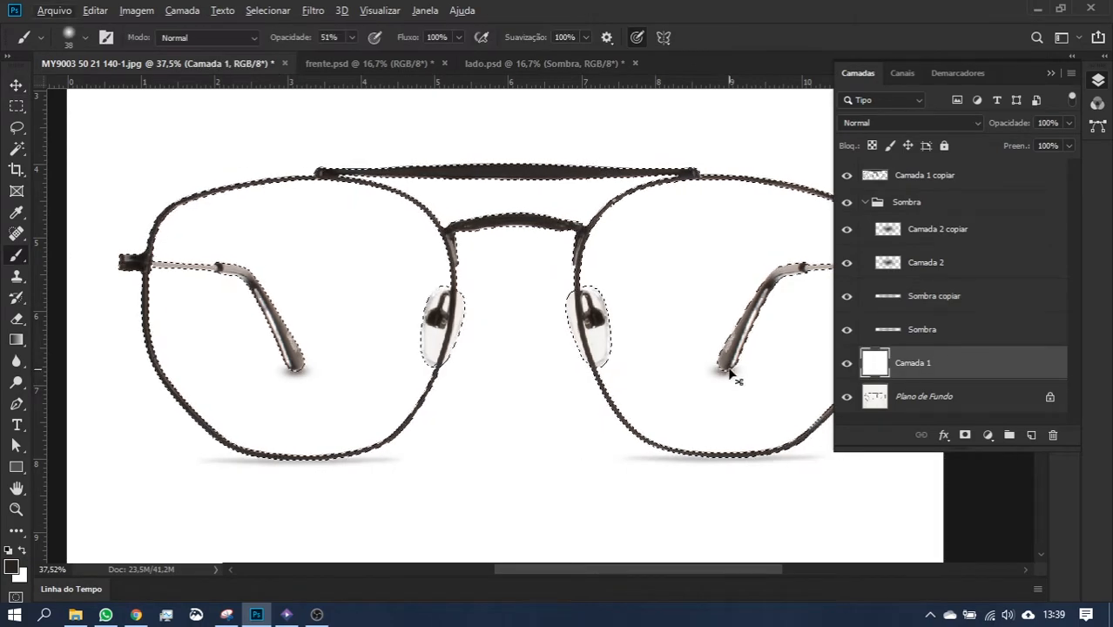
key(ctrl+1)
drag(732, 375, 376, 341)
ctrl+click(465, 377)
drag(480, 373, 512, 406)
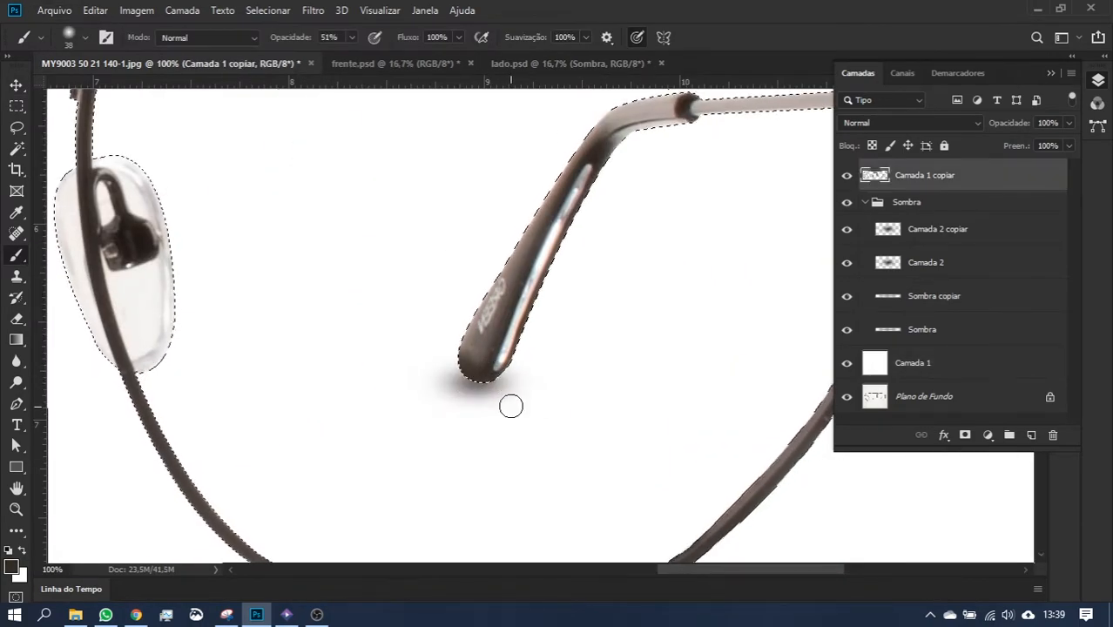
- Brush over the left temple tip's lower edge with the dark brown sampled from it and clear the selection
drag(196, 380, 150, 378)
drag(150, 378, 428, 356)
mouse_move(362, 381)
mouse_down()
mouse_move(427, 365)
mouse_move(447, 383)
mouse_up()
alt+click(426, 363)
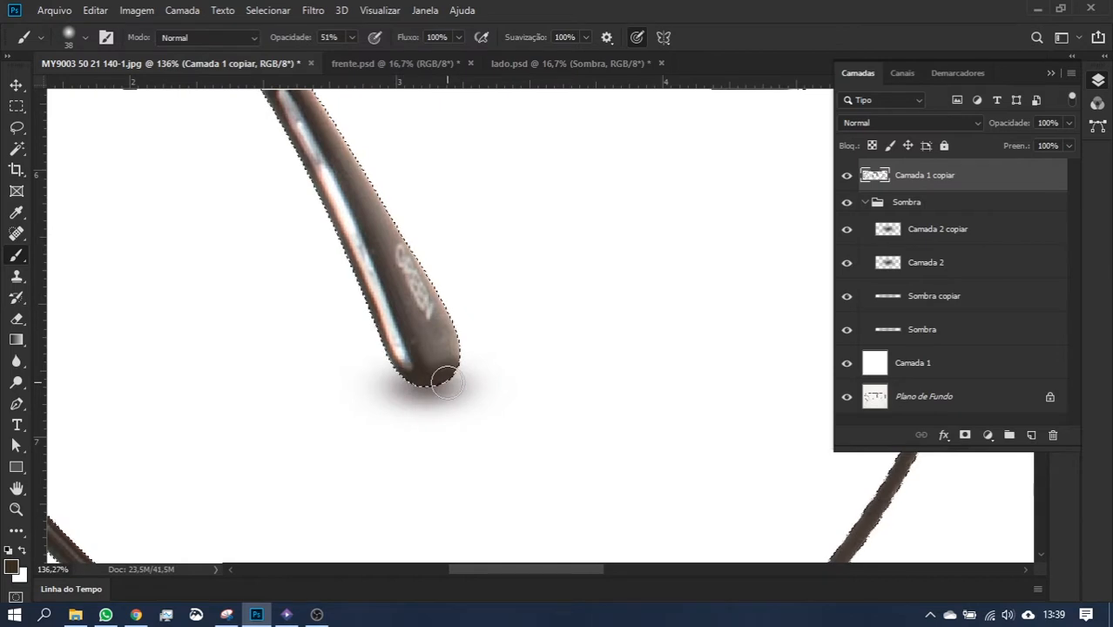
key(ctrl+d)
key(ctrl+0)
click(958, 73)
click(1051, 73)
drag(648, 366, 695, 366)
drag(425, 376, 513, 374)
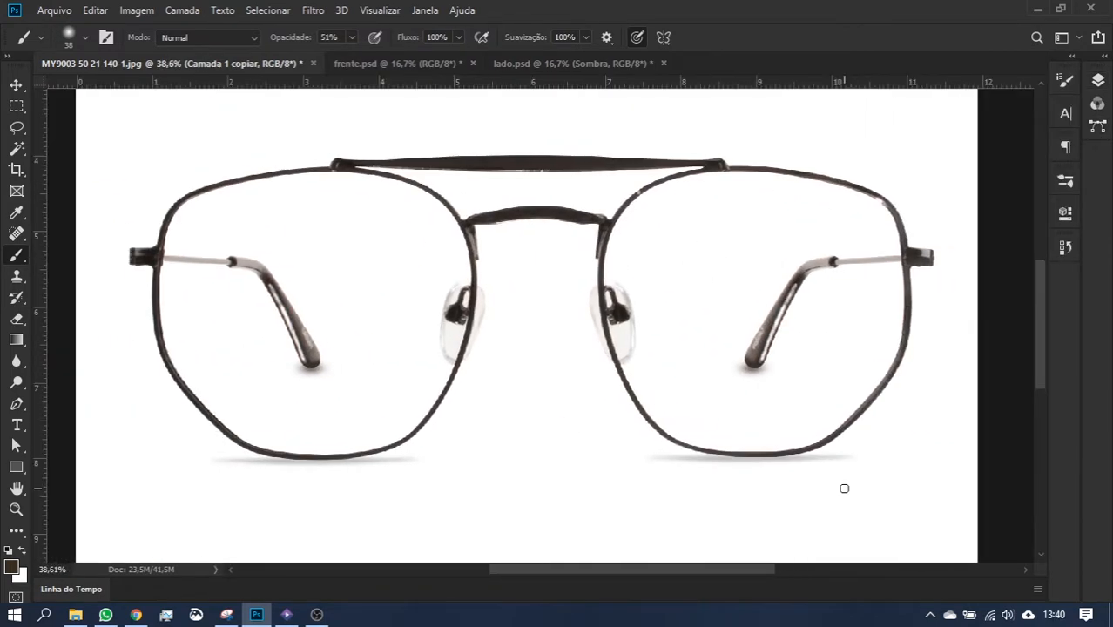
click(1098, 80)
scroll(603, 331, down, 2)
drag(520, 570, 559, 570)
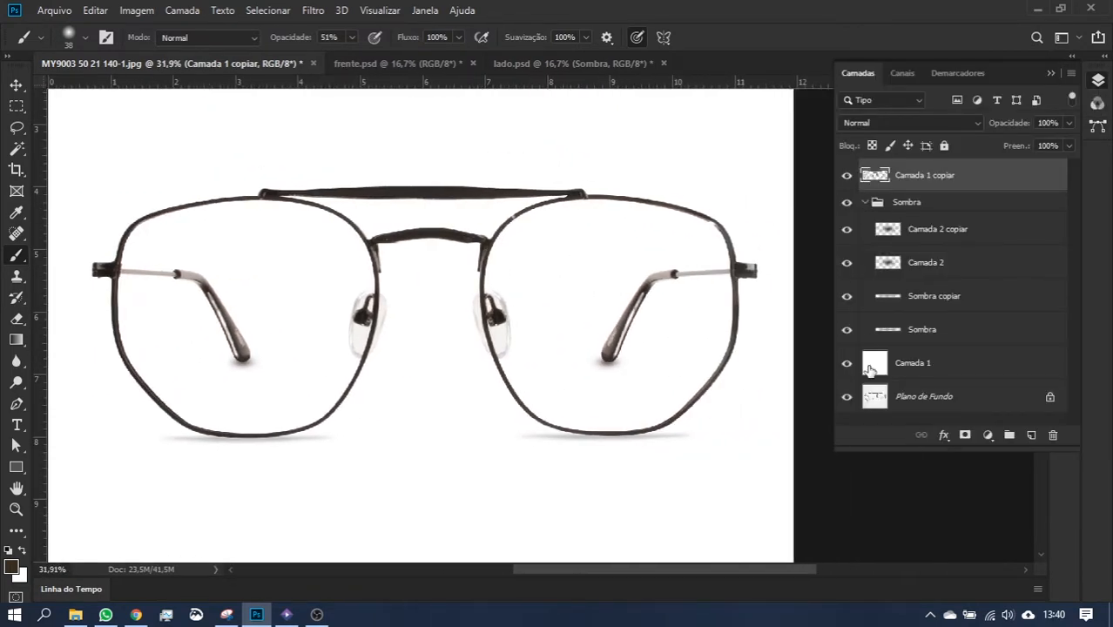
- Collapse the Sombra group, move the unlocked original photo layer above the white layer, and toggle its visibility to compare
click(865, 202)
click(848, 230)
click(848, 230)
drag(848, 230, 848, 263)
click(847, 263)
drag(933, 263, 940, 216)
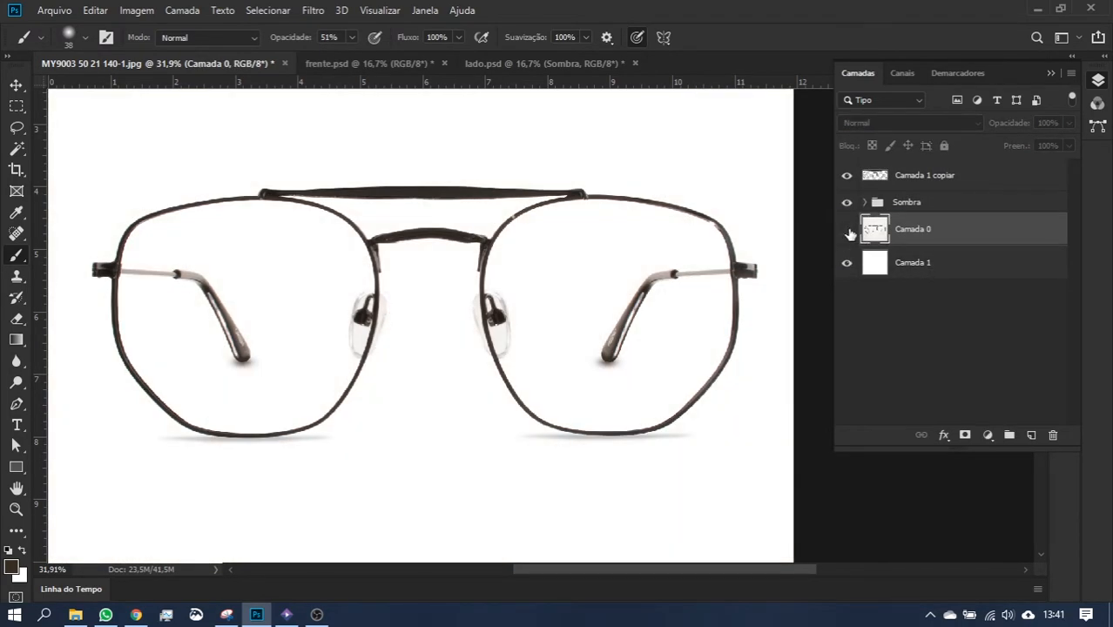
click(847, 230)
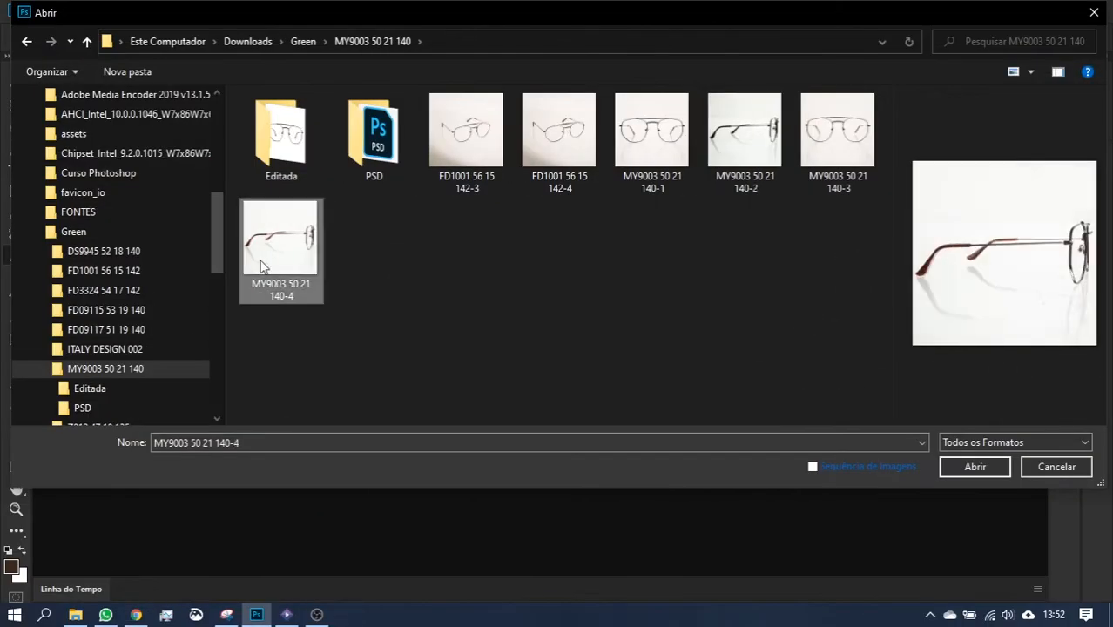
click(746, 122)
key(Return)
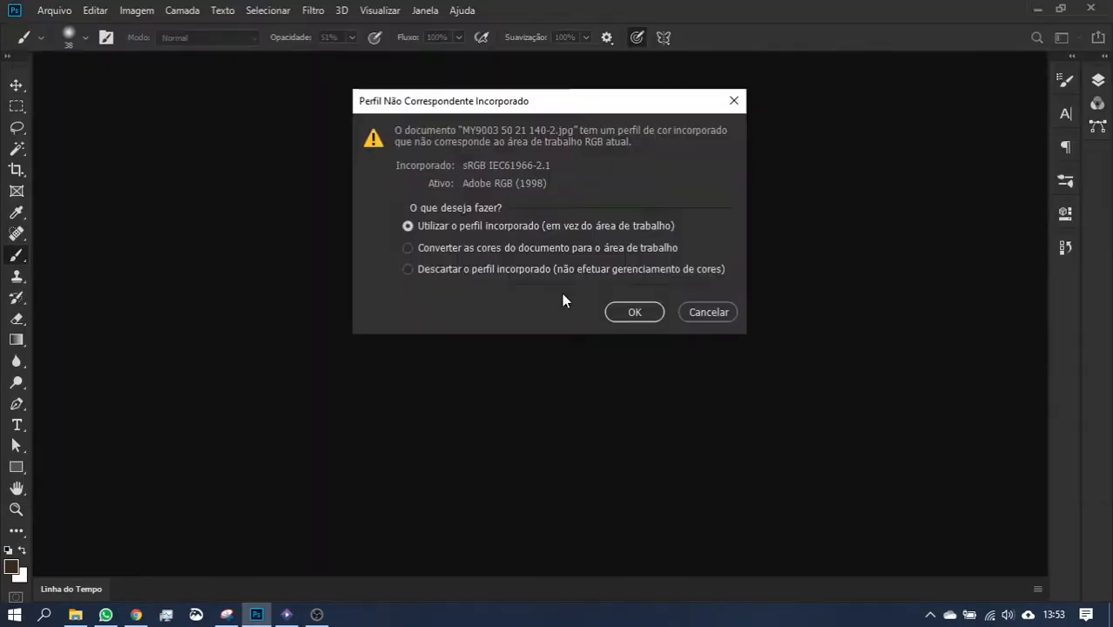
key(Return)
- Duplicate the photo layer twice and fill the lower copy with white
click(1100, 82)
key(ctrl+j)
key(ctrl+j)
click(957, 215)
key(ctrl+BackSpace)
click(1099, 80)
scroll(416, 346, up, 5)
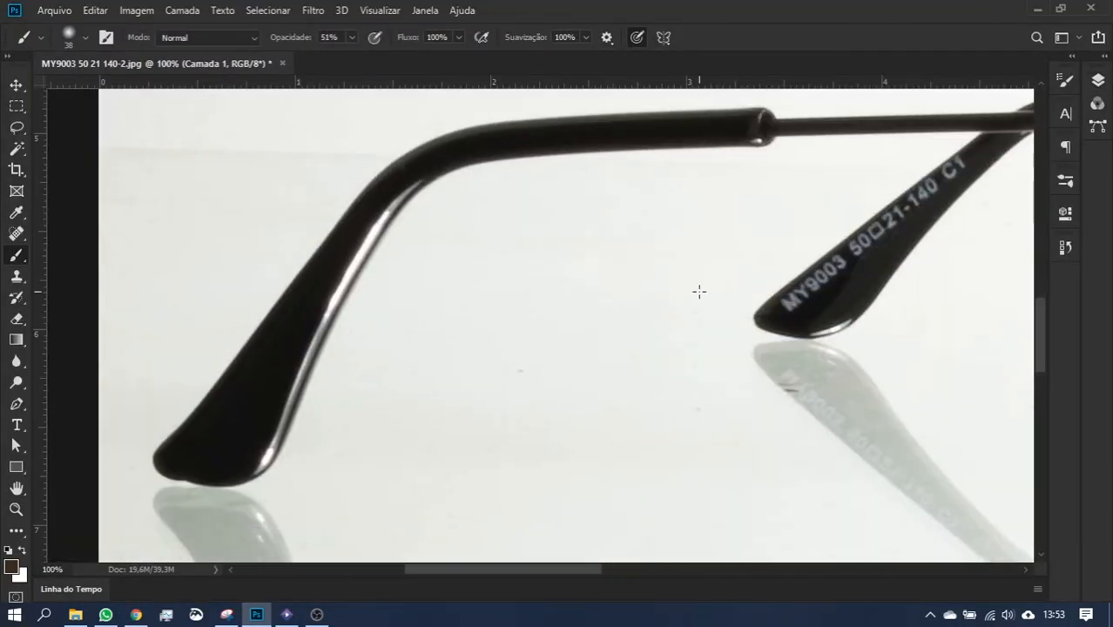
- Start a Pen path at the near temple tip and trace its outer edge up towards the bend
key(p)
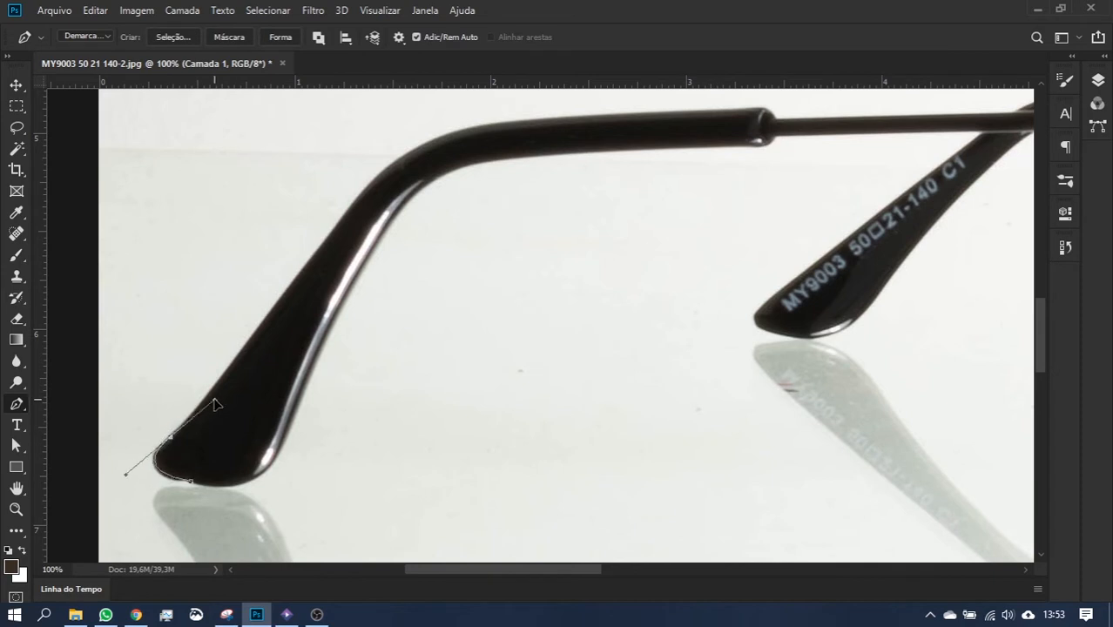
drag(215, 400, 217, 398)
alt+click(171, 436)
drag(260, 325, 292, 271)
alt+click(260, 325)
drag(391, 168, 437, 120)
key(ctrl+z)
drag(323, 243, 335, 233)
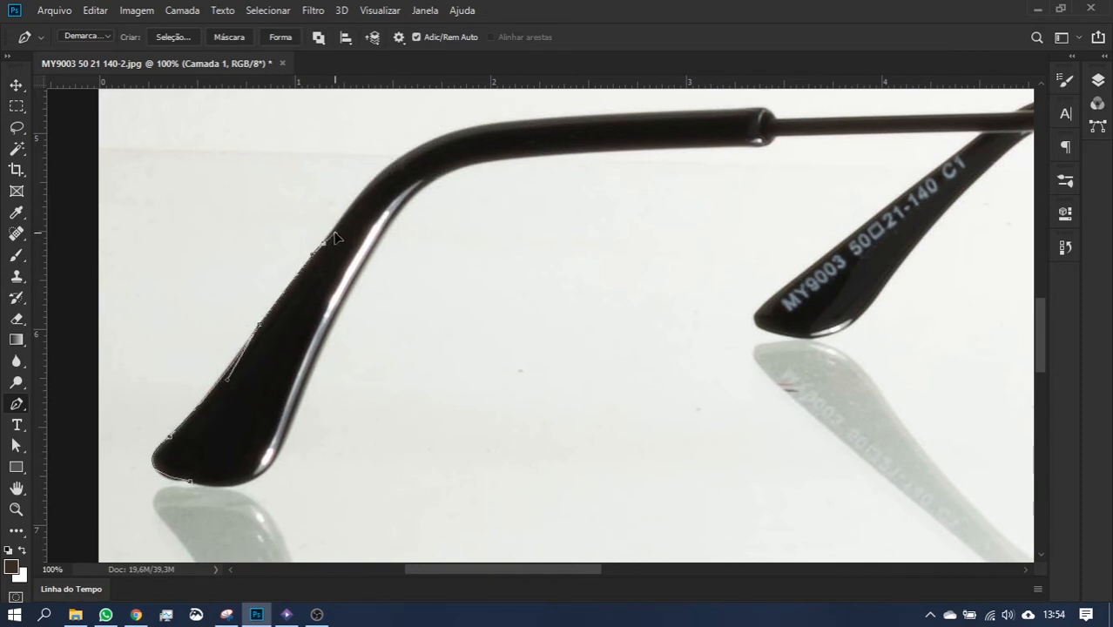
- Continue the path around the bend and along the upper edge of the near temple's sleeve to its end
drag(473, 128, 547, 111)
alt+click(472, 127)
drag(765, 108, 962, 104)
alt+click(765, 108)
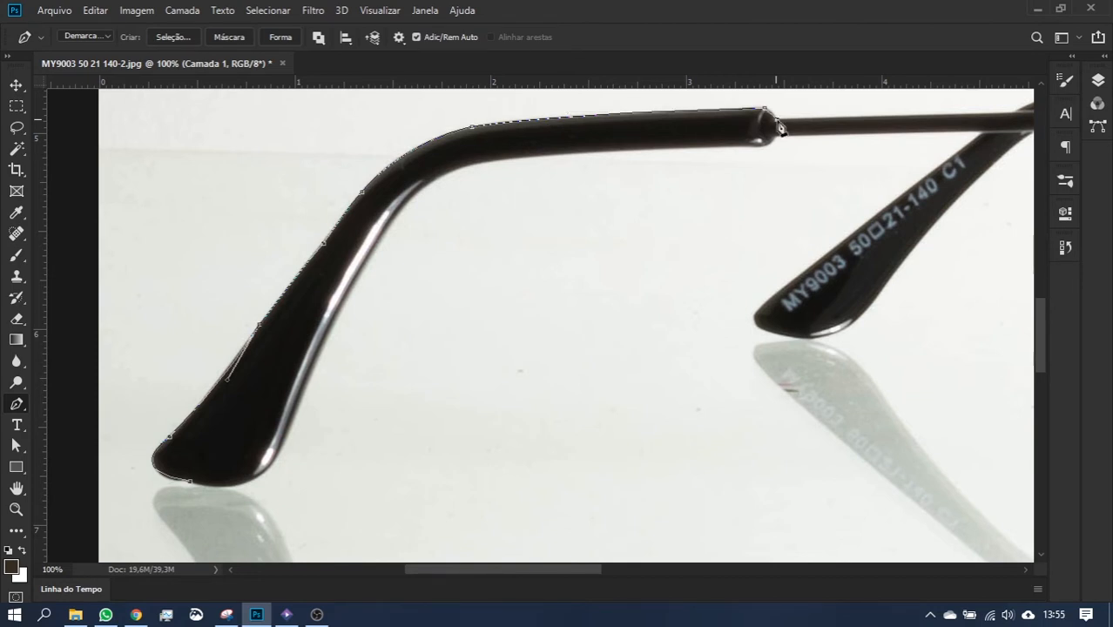
drag(808, 132, 480, 348)
key(ctrl+minus)
key(ctrl+minus)
click(841, 324)
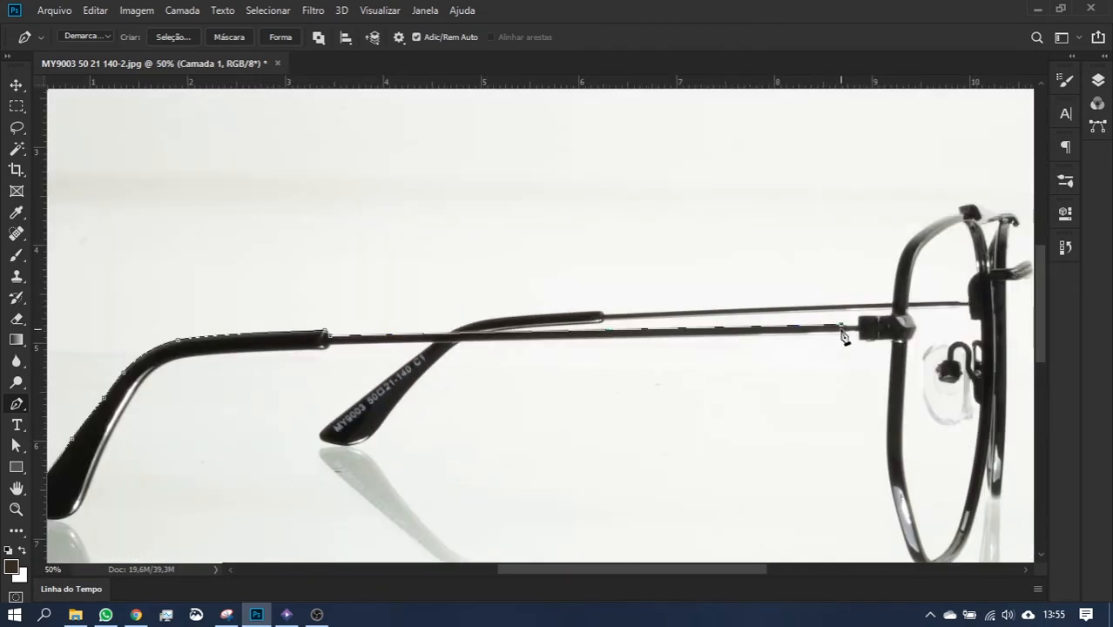
key(ctrl+plus)
key(ctrl+plus)
drag(841, 328, 597, 203)
scroll(398, 229, left, 5)
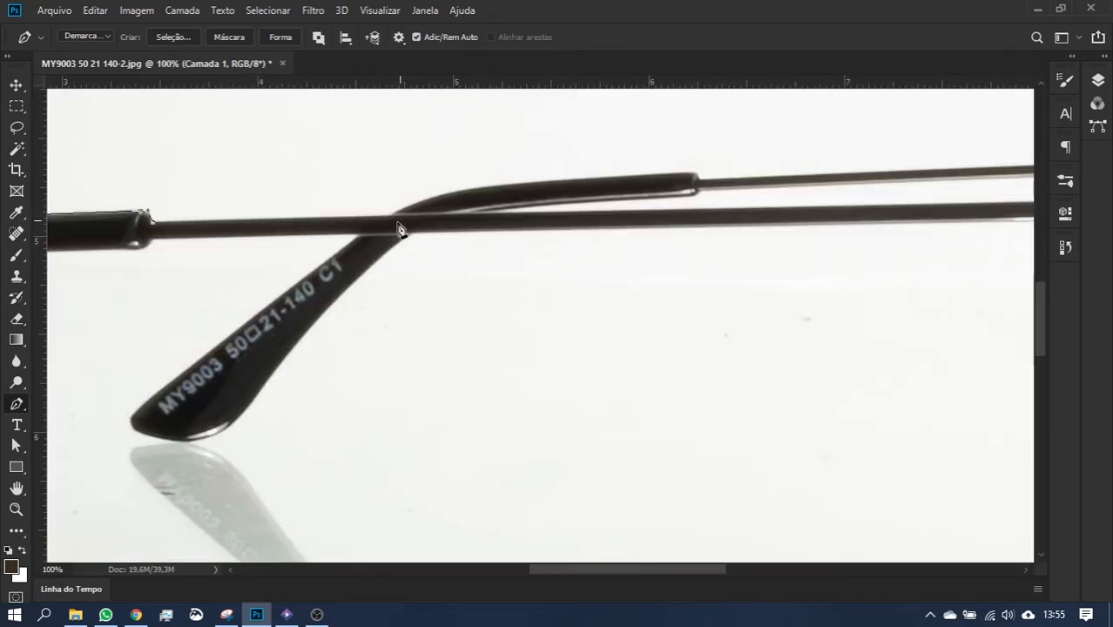
- Continue the path over the upper edge of the far temple's sleeve and around its end
drag(514, 183, 614, 176)
alt+click(514, 184)
click(694, 173)
click(701, 182)
drag(703, 185, 160, 260)
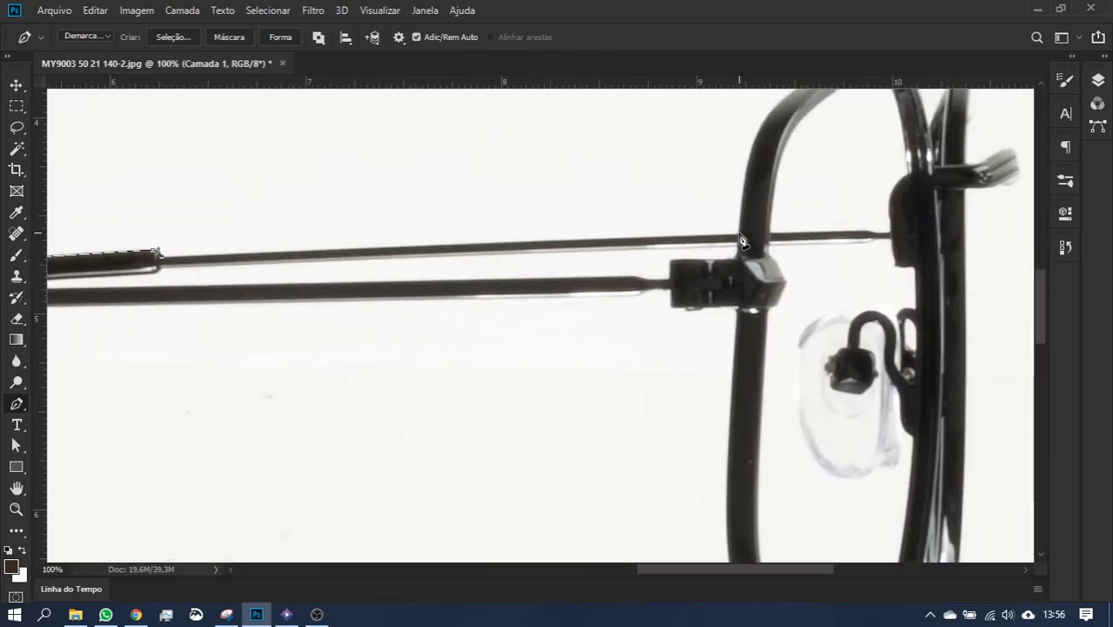
- Continue the path along the far temple's wire, over the top of the frame and bridge, and down the frame's front edge
click(740, 240)
drag(743, 242, 426, 435)
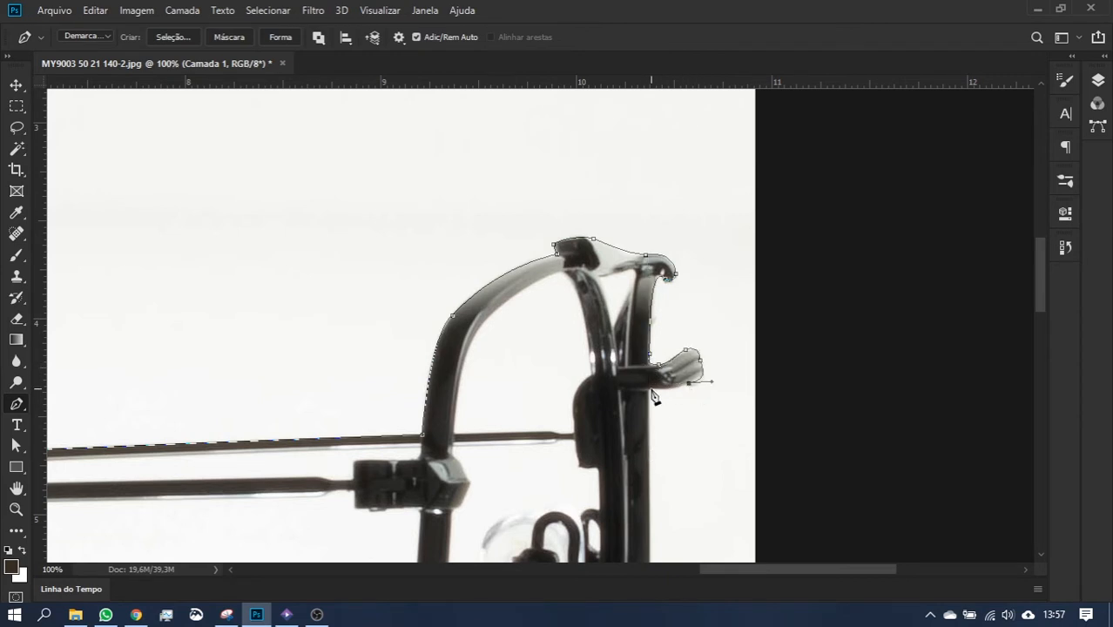
drag(649, 544, 637, 393)
key(ctrl+minus)
alt+click(637, 346)
scroll(631, 490, down, 5)
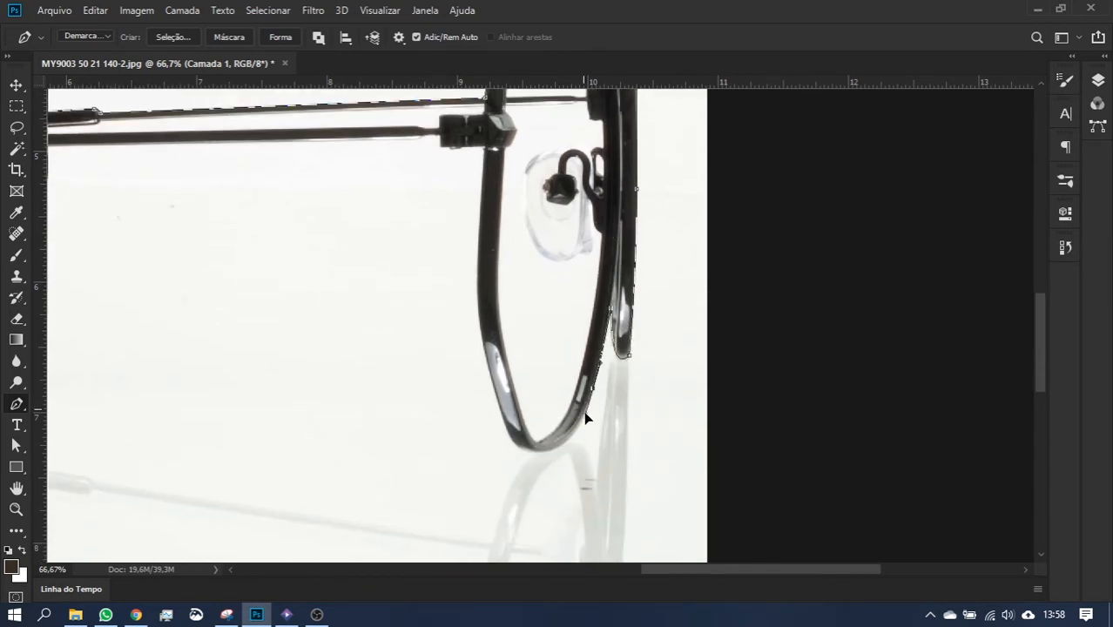
- Continue the path around the bottom of the near rim, up its temple side and under the hinge
scroll(500, 397, up, 2)
scroll(545, 335, left, 2)
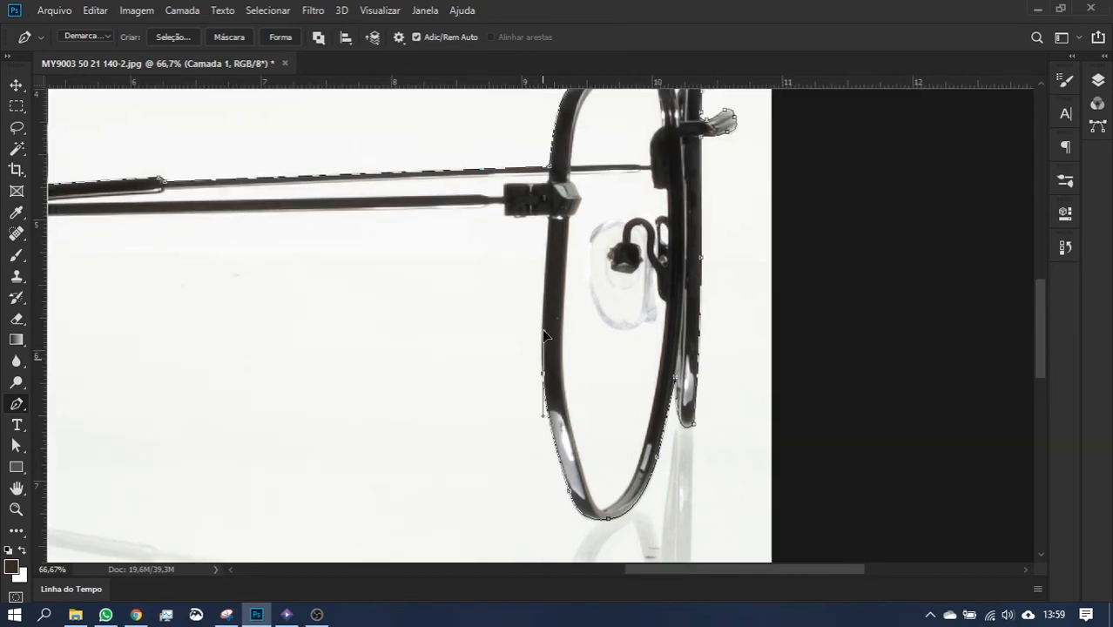
scroll(556, 309, up, 3)
scroll(514, 331, up, 4)
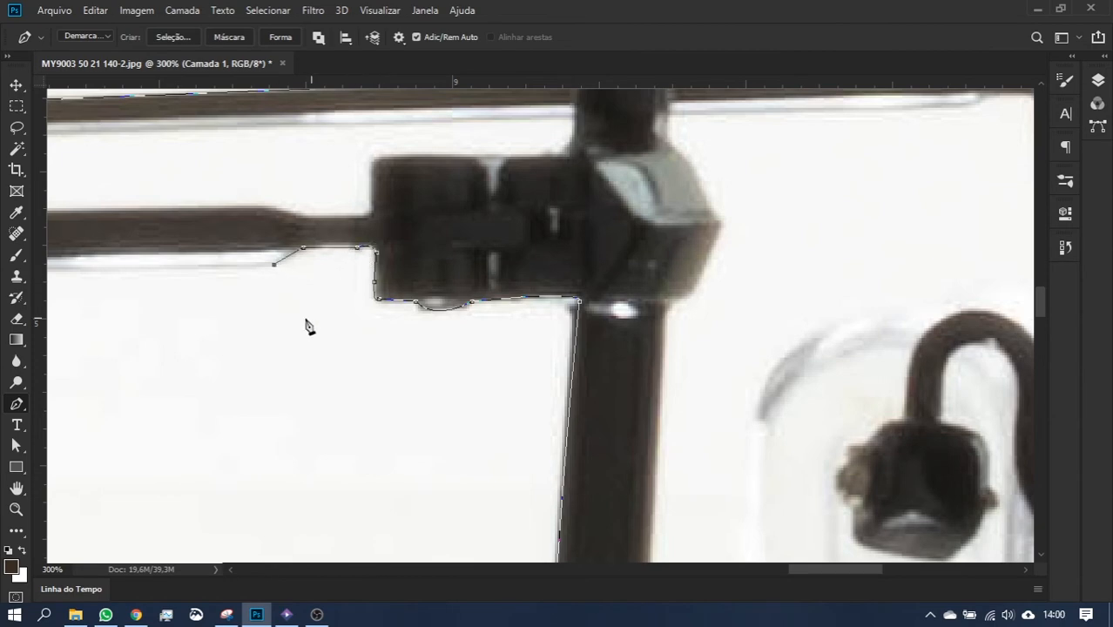
- Continue the path along the underside of the near temple's wire to where it crosses the far temple
drag(196, 327, 889, 334)
scroll(573, 337, down, 2)
drag(219, 380, 530, 367)
drag(218, 313, 175, 316)
alt+click(217, 313)
drag(220, 369, 683, 235)
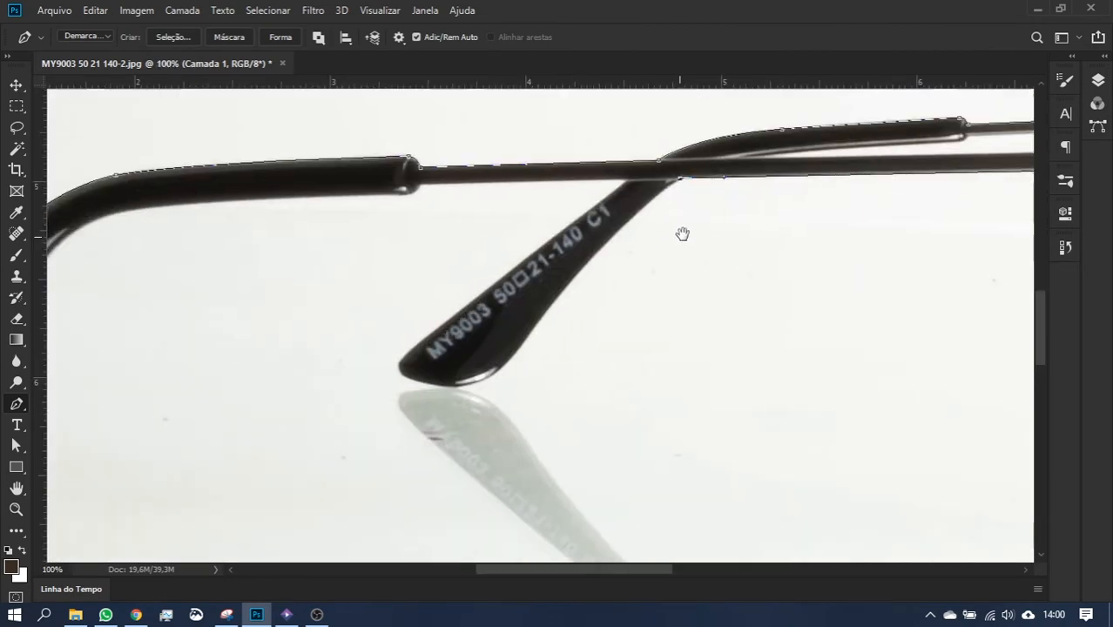
- Trace the path around the far temple tip and back up to the near temple's wire
click(575, 260)
click(520, 346)
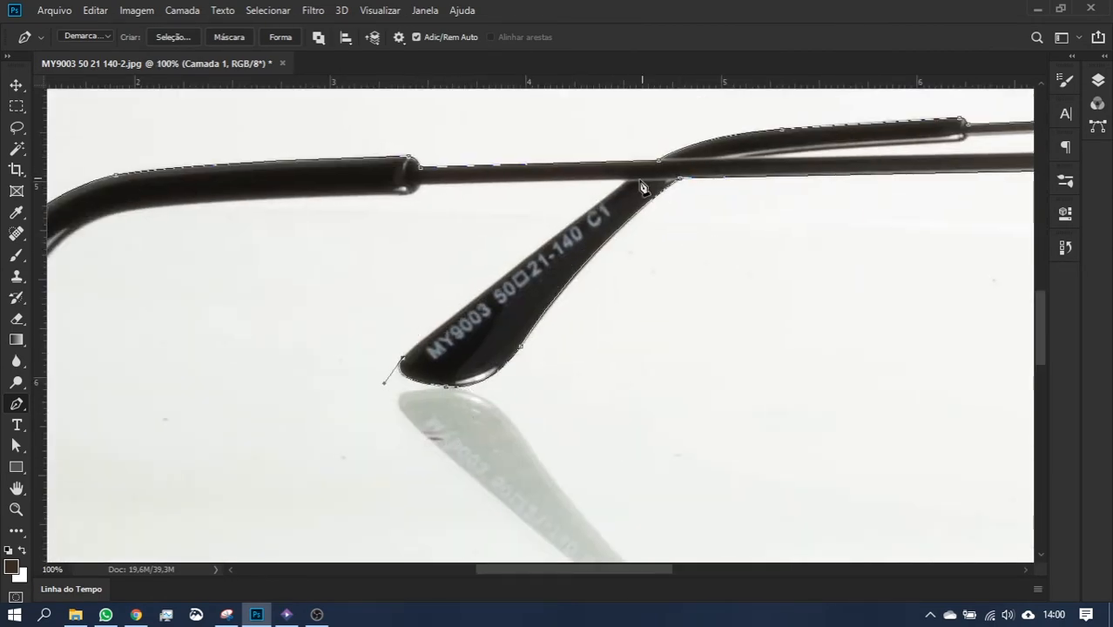
scroll(697, 109, up, 1)
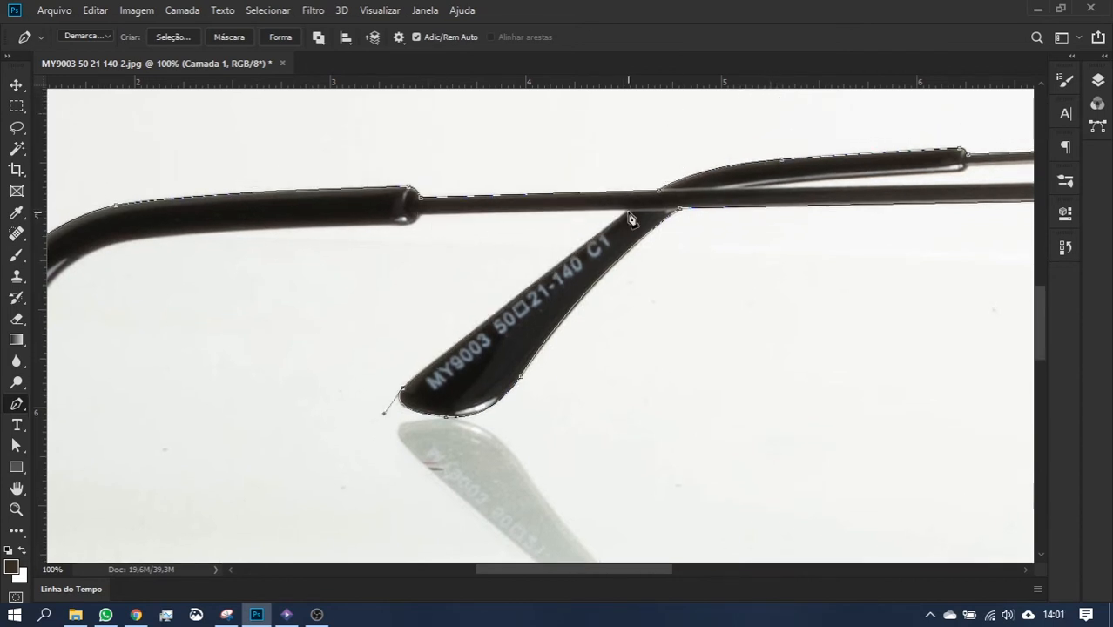
drag(630, 215, 836, 107)
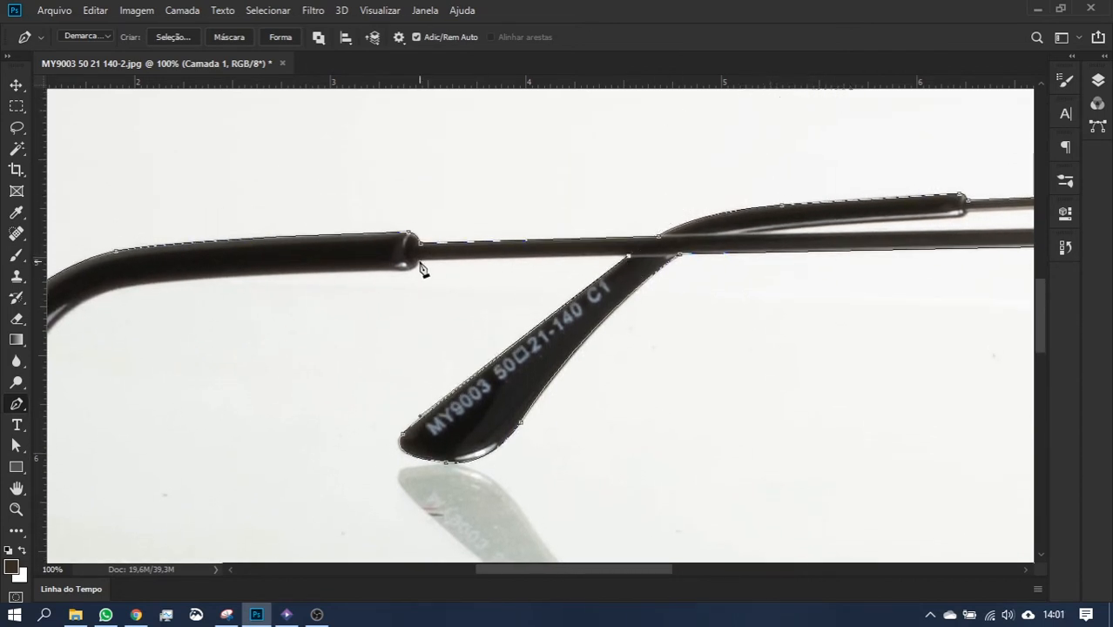
- Continue the path along the wire and the lower edge of the near temple's sleeve to the bend
click(420, 262)
drag(397, 269, 371, 274)
alt+click(397, 269)
scroll(406, 272, left, 10)
drag(541, 263, 456, 279)
alt+click(541, 264)
- Trace the inner edge of the near temple tip and close the path at its starting point
scroll(536, 266, down, 4)
drag(440, 211, 382, 305)
drag(354, 394, 333, 477)
drag(252, 450, 174, 425)
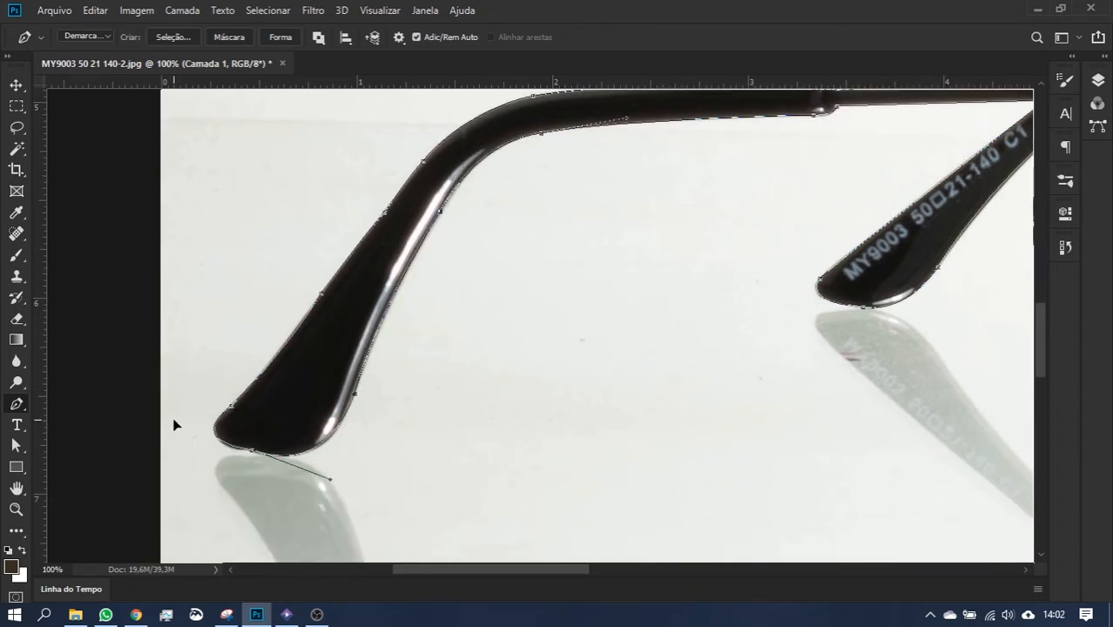
- Create a new path and place its first anchor where the far temple's sleeve meets the near temple
key(ctrl+0)
click(1098, 127)
click(1032, 435)
key(ctrl+1)
drag(582, 340, 223, 383)
click(146, 272)
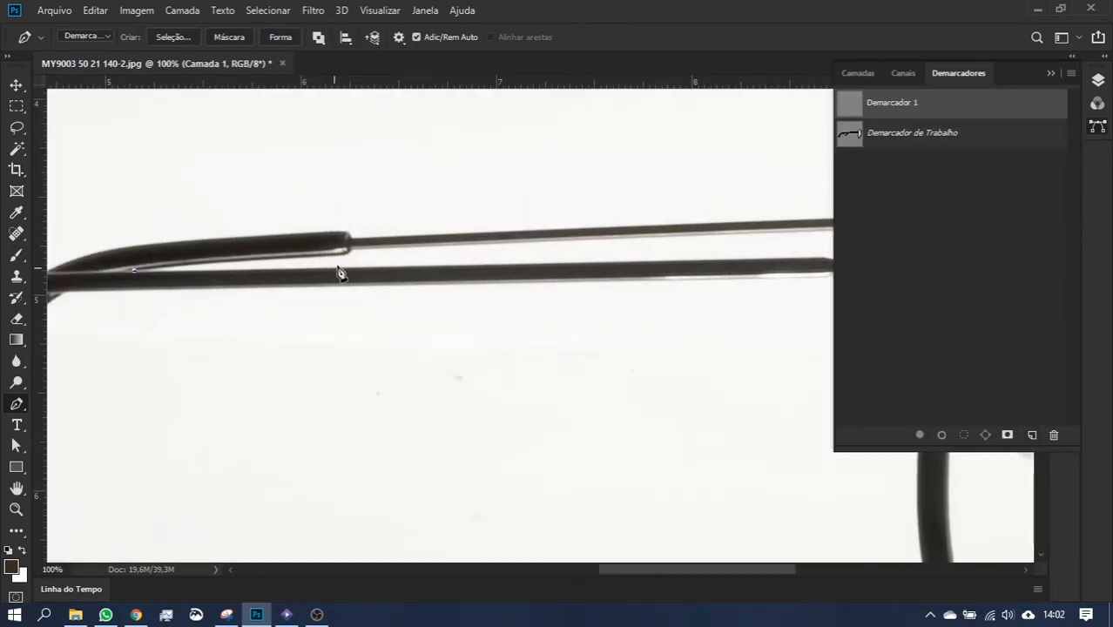
- Trace the new path along the lower edge of the far temple's sleeve and around its end
drag(341, 255, 406, 254)
alt+click(341, 254)
key(ctrl+plus)
drag(333, 248, 549, 392)
drag(380, 318, 389, 308)
alt+click(379, 318)
drag(576, 322, 297, 322)
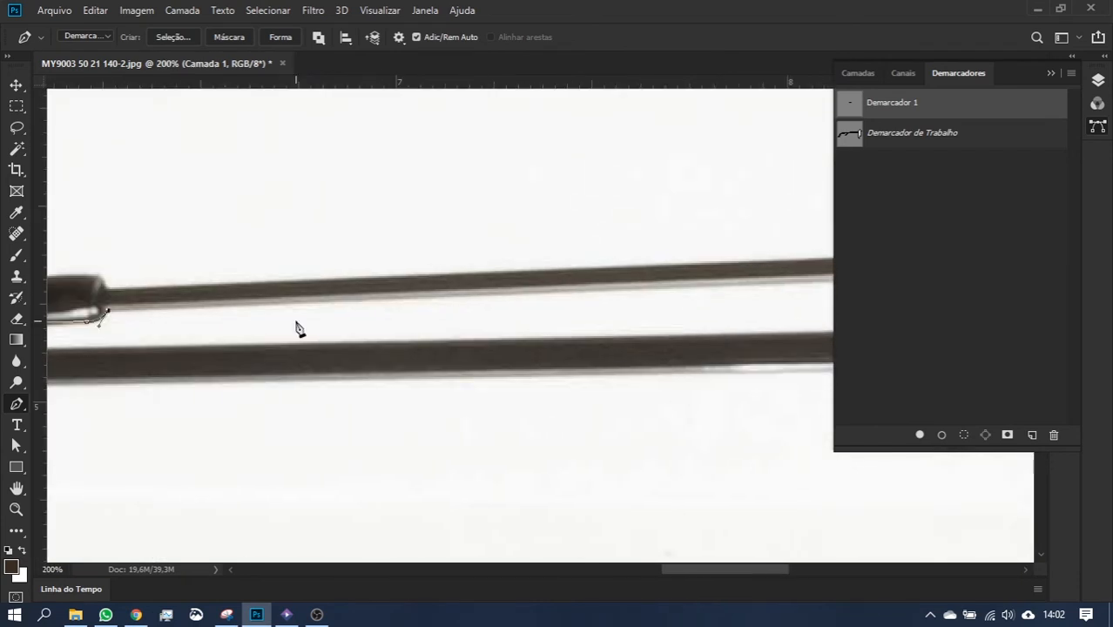
- Continue the path along the far temple's wire, around the hinge and back along the near temple's upper edge, closing it at its start
key(ctrl+0)
key(ctrl+1)
drag(749, 305, 270, 332)
click(1097, 127)
click(798, 213)
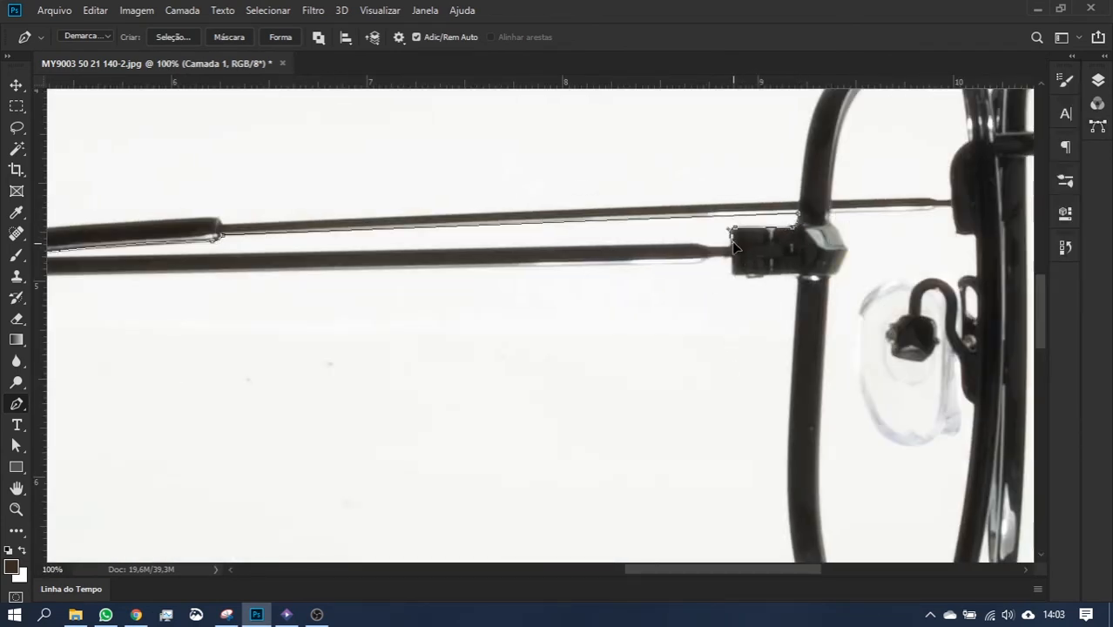
scroll(634, 311, left, 5)
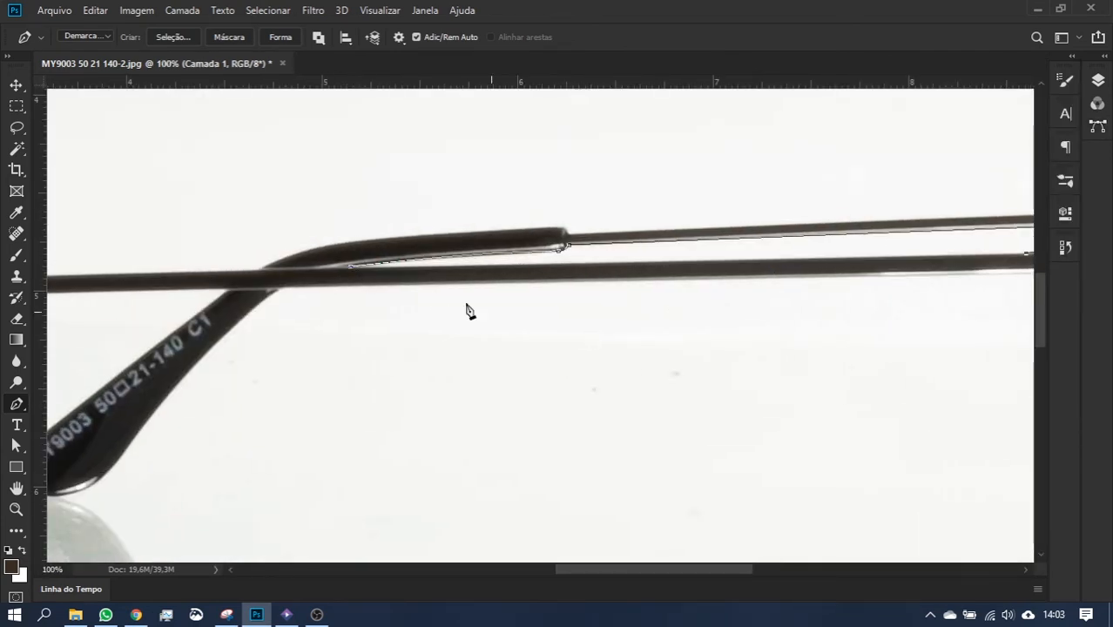
click(347, 269)
- Start a subpath inside the near lens opening and trace the wire's upper edge, the bridge-side plate and the inner rim up to the top
scroll(656, 253, right, 8)
scroll(573, 311, up, 2)
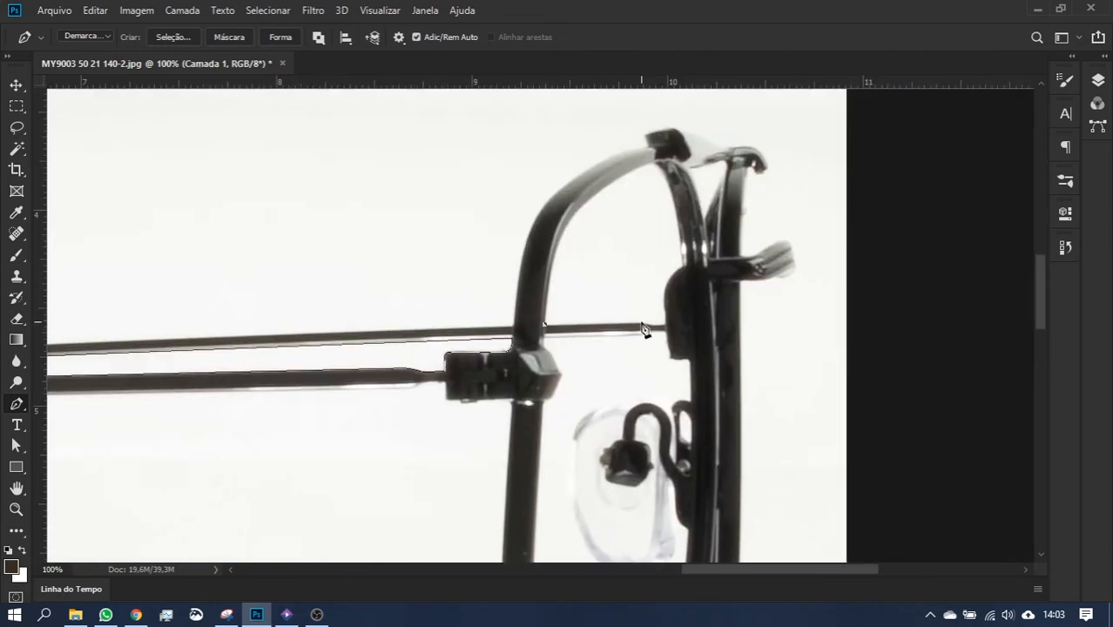
scroll(667, 317, up, 2)
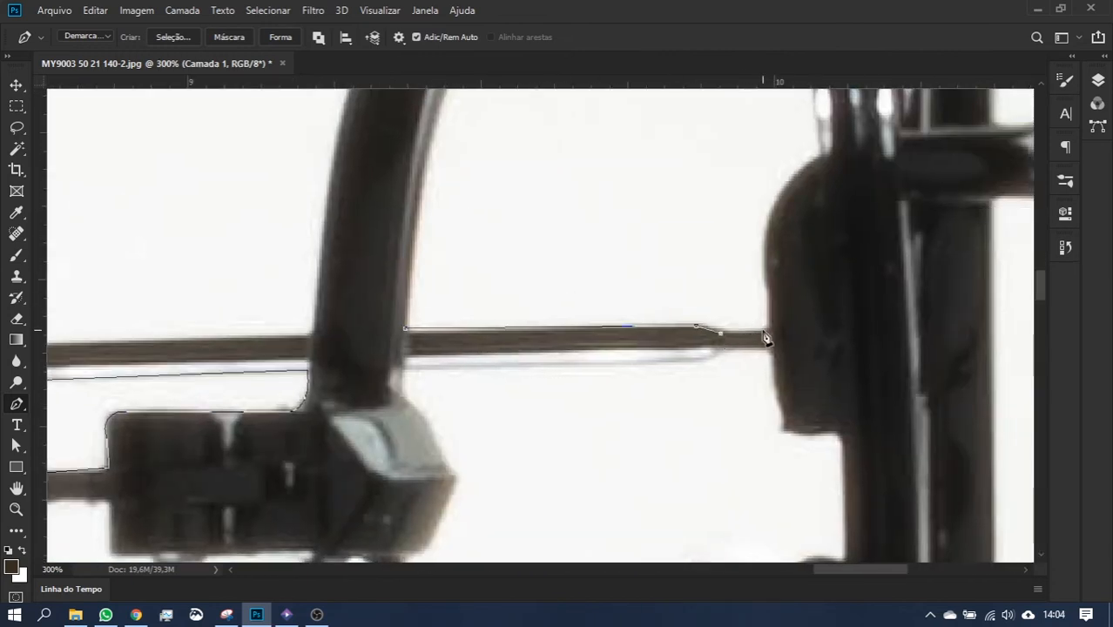
drag(769, 292, 694, 394)
drag(744, 265, 747, 455)
alt+click(743, 265)
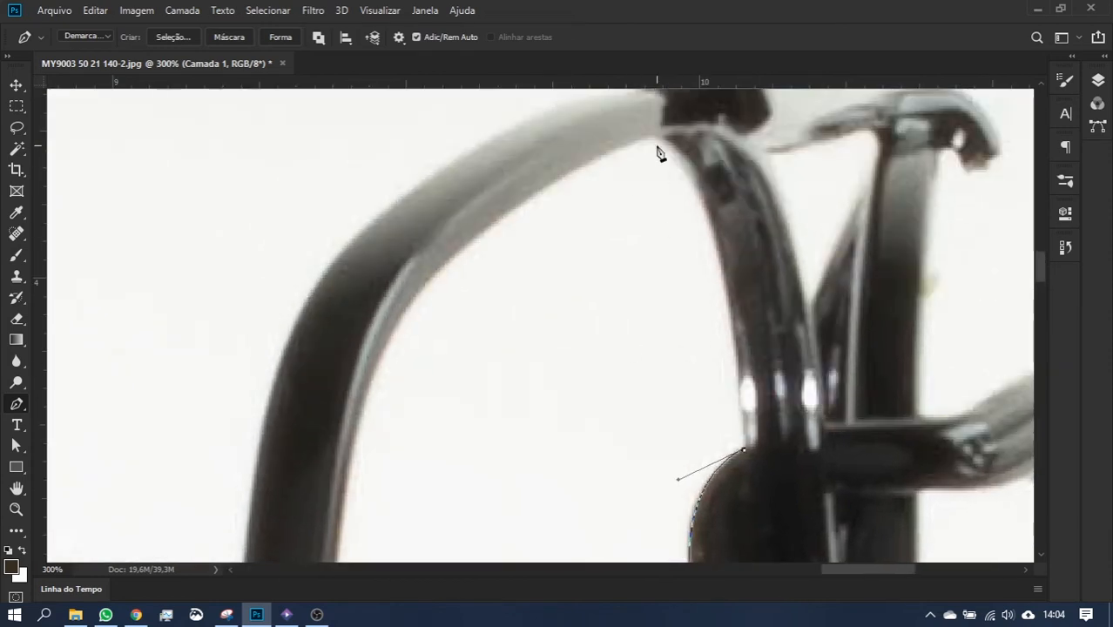
drag(663, 143, 589, 110)
alt+click(663, 143)
drag(420, 291, 313, 397)
key(ctrl+z)
drag(627, 148, 597, 163)
alt+click(626, 148)
drag(394, 329, 272, 479)
key(ctrl+z)
key(ctrl+z)
key(ctrl+z)
- Trace the curved inner edge of the near rim from its top down to the wire and close the subpath
drag(627, 148, 598, 157)
alt+click(626, 148)
drag(427, 279, 311, 387)
alt+click(427, 279)
drag(396, 556, 503, 375)
drag(436, 440, 445, 568)
key(ctrl+minus)
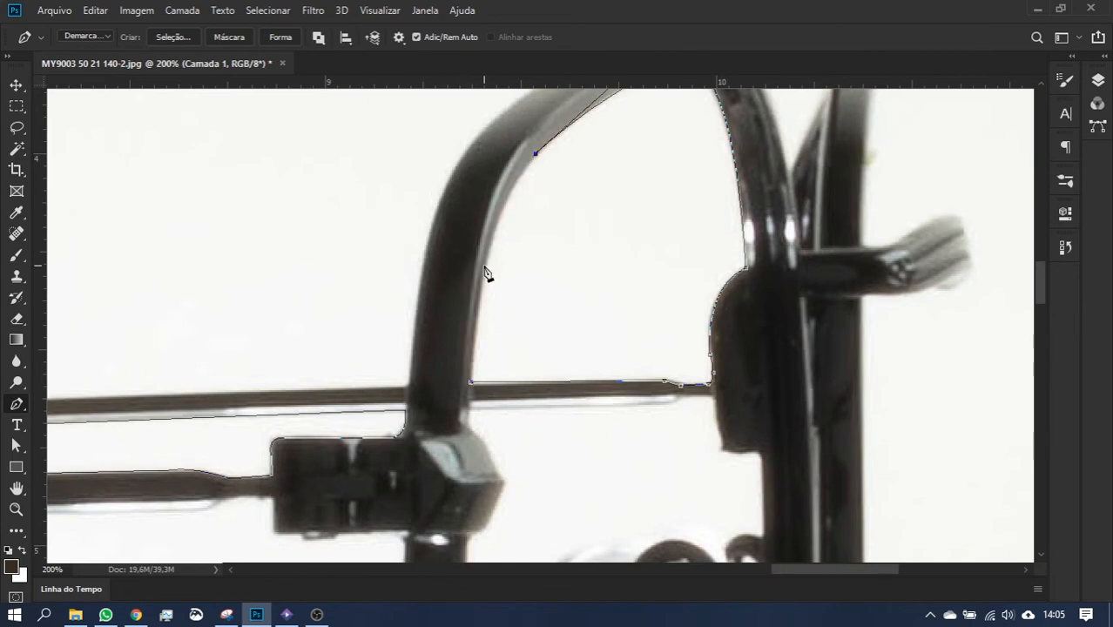
drag(633, 419, 626, 392)
key(ctrl+z)
- Start a subpath where the wire's lower edge meets the near rim and trace along the wire to the plate and down its edge
mouse_move(626, 401)
mouse_down()
mouse_move(488, 196)
mouse_move(510, 383)
mouse_up()
click(334, 203)
key(ctrl+plus)
key(ctrl+plus)
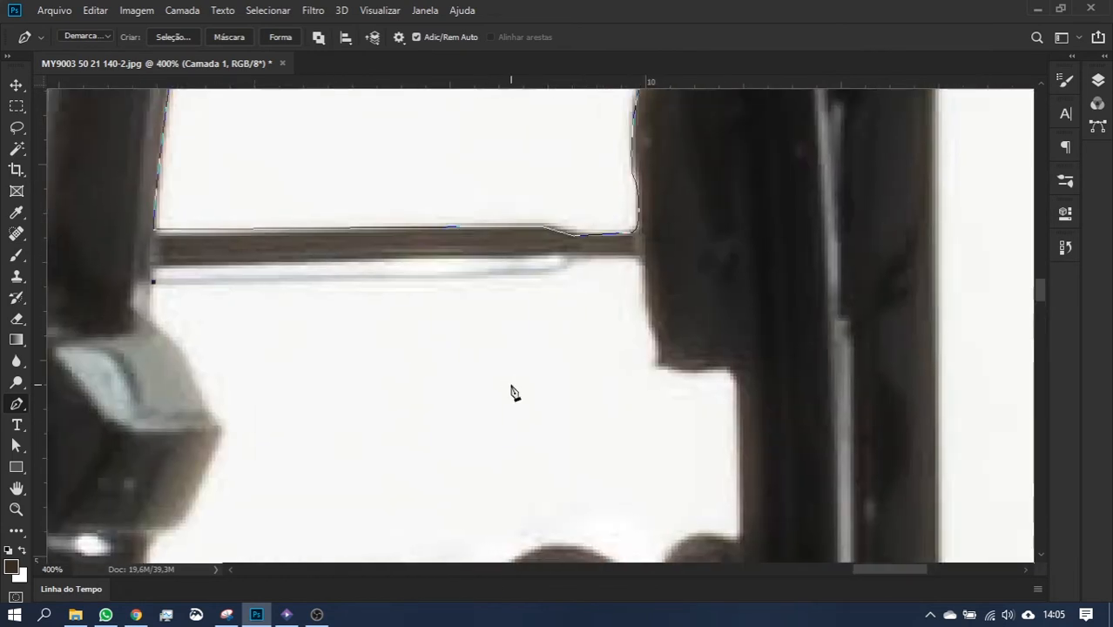
click(557, 272)
click(575, 259)
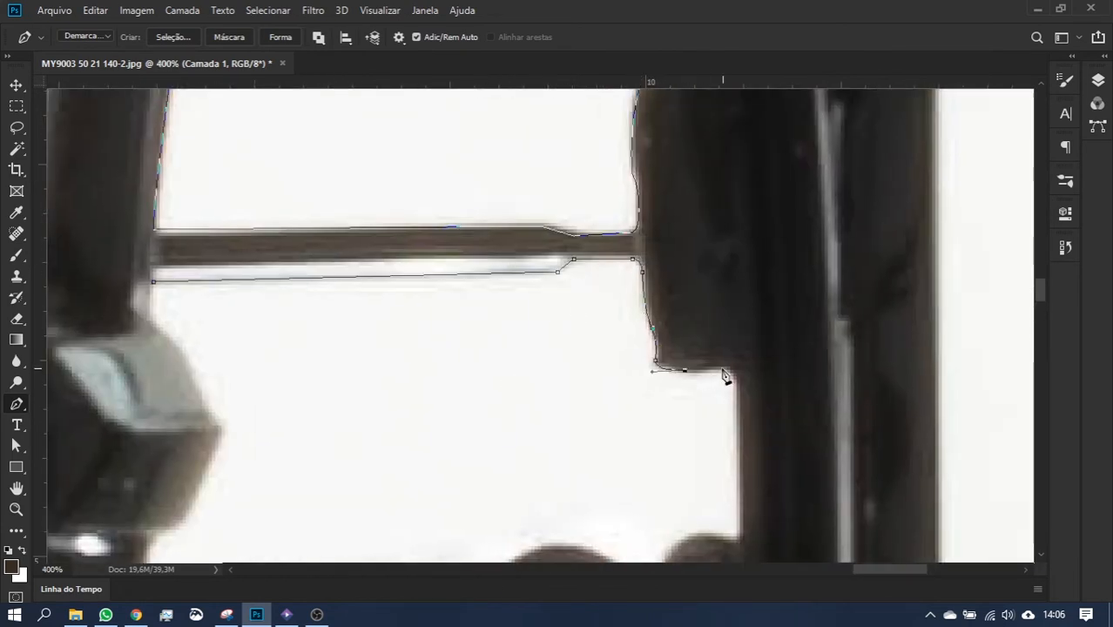
- Trace around the plate's lower corner and down the inner rim to the top of the nose pad bracket
click(723, 369)
drag(738, 384, 739, 400)
drag(735, 409, 710, 241)
click(719, 360)
drag(703, 370, 685, 361)
alt+click(704, 370)
- Continue the path over the nose pad bracket, the curved pad arm and the upper edge of the nose pad
scroll(676, 358, down, 4)
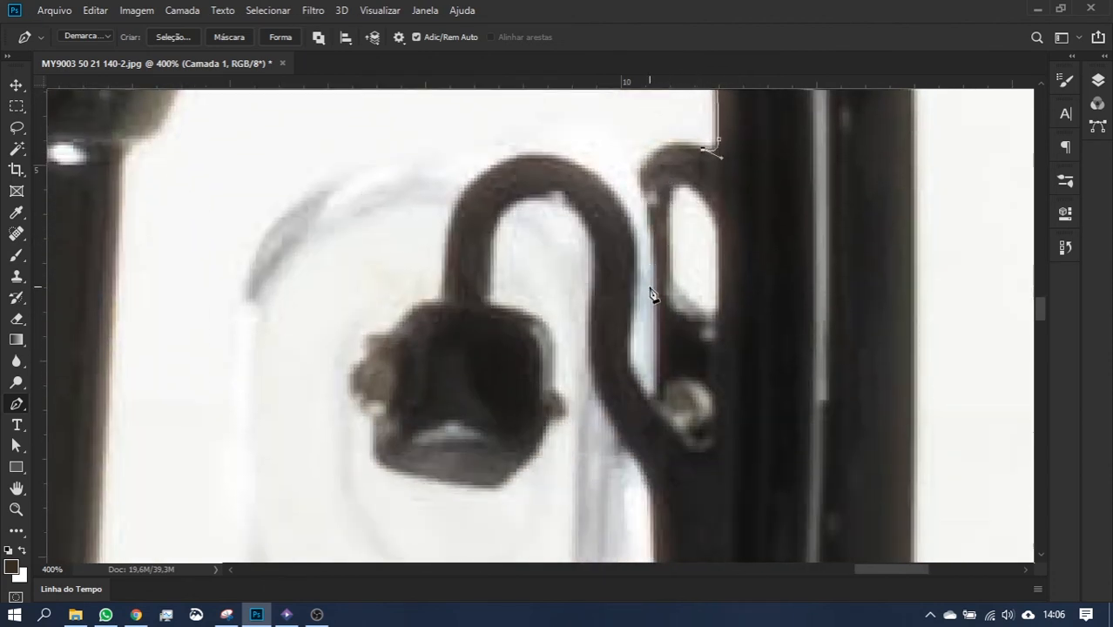
scroll(651, 289, up, 1)
key(ctrl+minus)
key(ctrl+minus)
key(ctrl+minus)
key(ctrl+plus)
key(ctrl+plus)
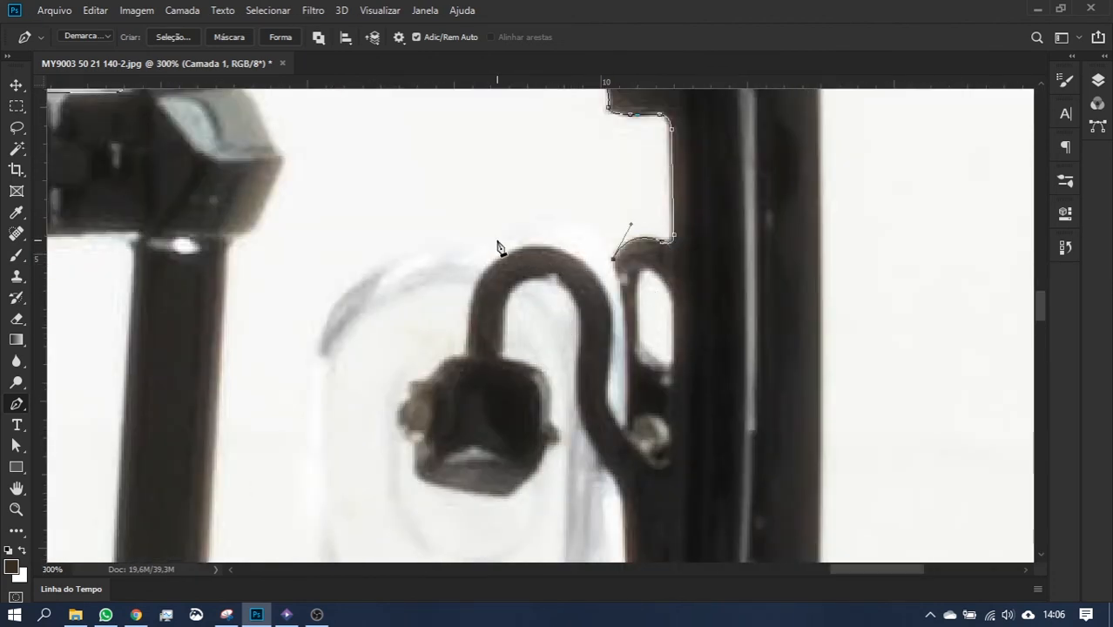
drag(495, 244, 461, 272)
drag(337, 300, 262, 391)
alt+click(338, 300)
- Trace around the outside and bottom of the nose pad and back along the bracket to the inner rim
drag(380, 380, 621, 206)
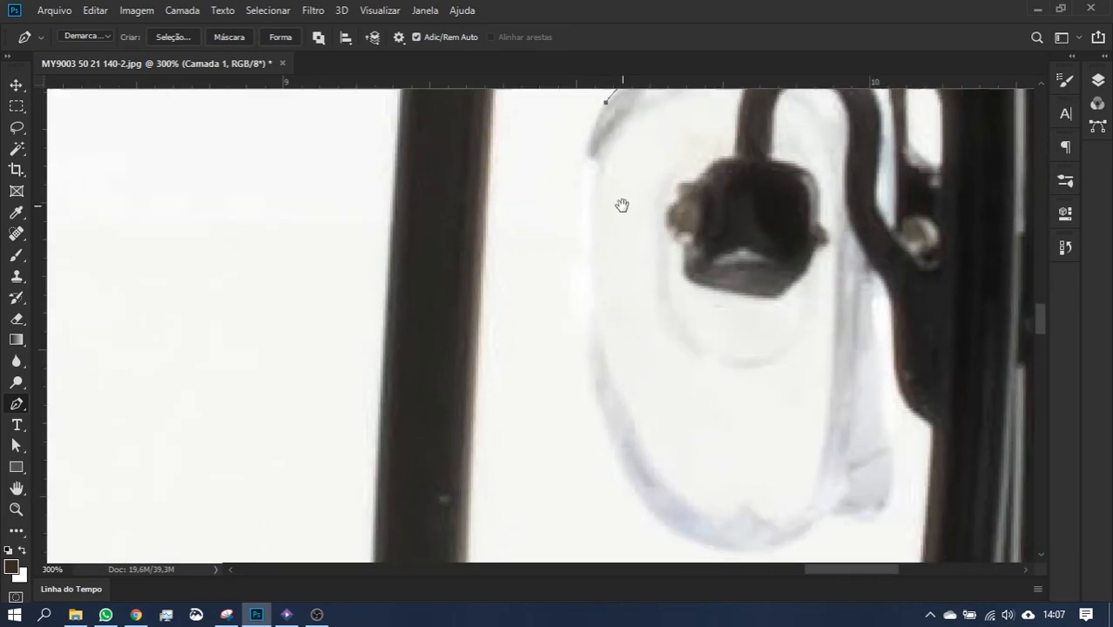
key(ctrl+minus)
drag(608, 429, 635, 525)
drag(682, 450, 742, 448)
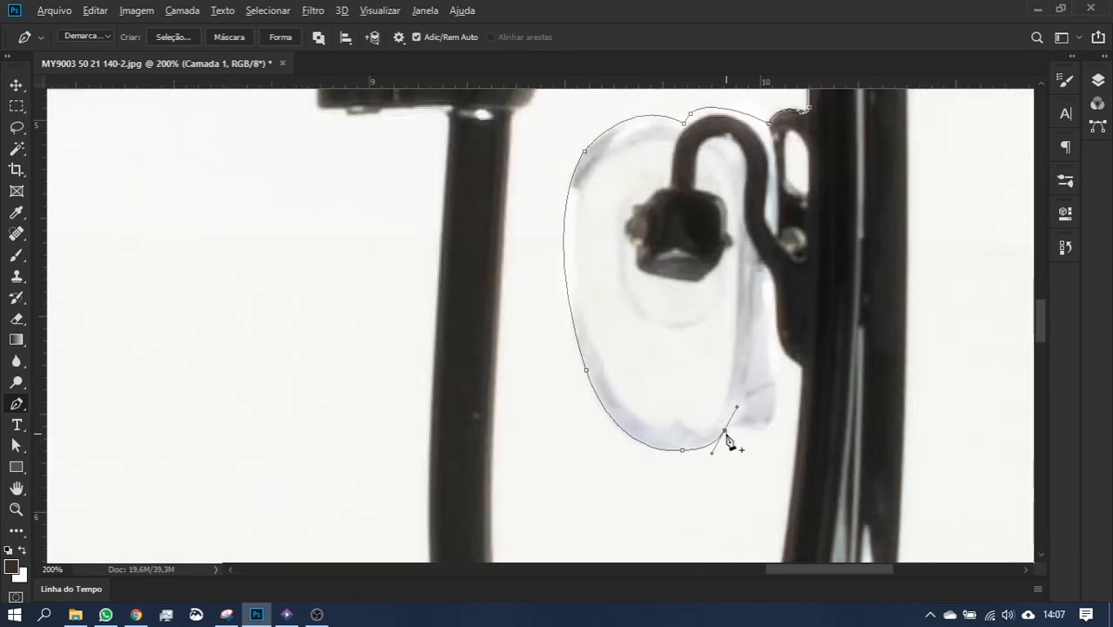
click(801, 366)
key(ctrl+plus)
drag(800, 387, 409, 248)
drag(541, 276, 537, 315)
alt+click(541, 276)
- Trace the inner edge of the near rim from the nose pad bracket down toward the bottom of the lens opening
drag(509, 433, 701, 291)
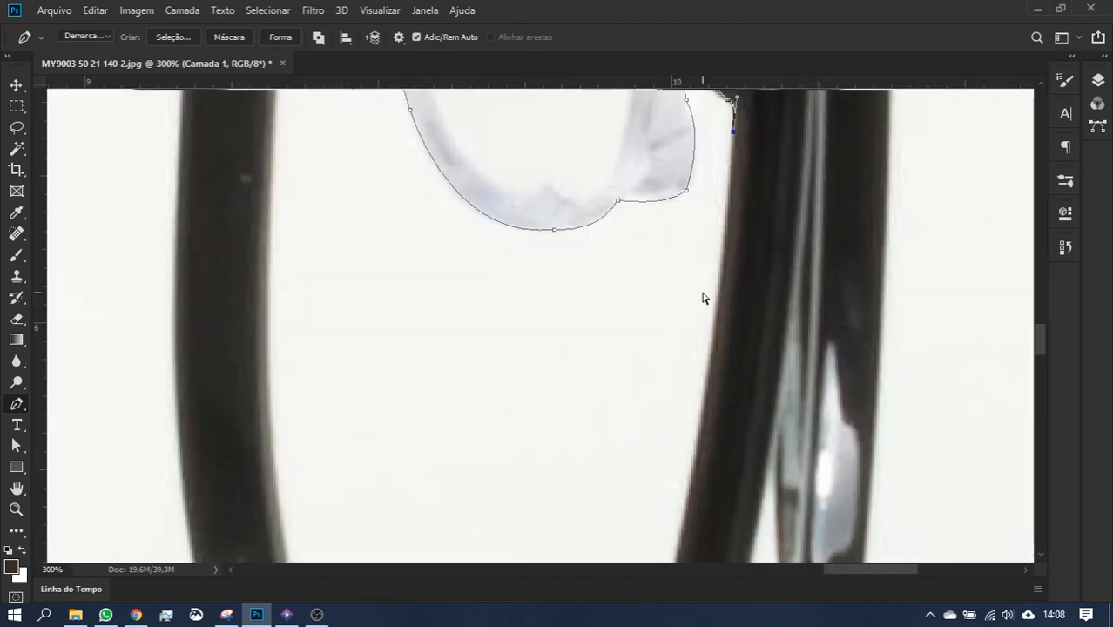
key(ctrl+minus)
key(ctrl+minus)
drag(603, 406, 636, 309)
key(ctrl+r)
click(590, 448)
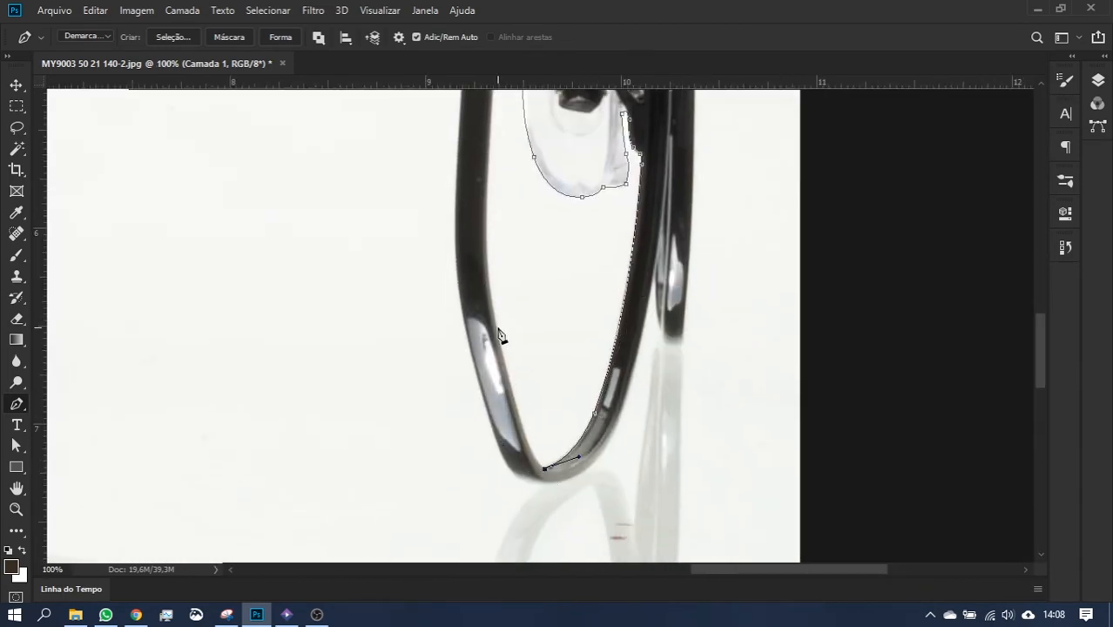
- Continue the path from the bottom of the lens opening up the rim's temple-side inner edge to the hinge block
alt+click(508, 375)
drag(488, 237, 502, 363)
drag(536, 242, 560, 406)
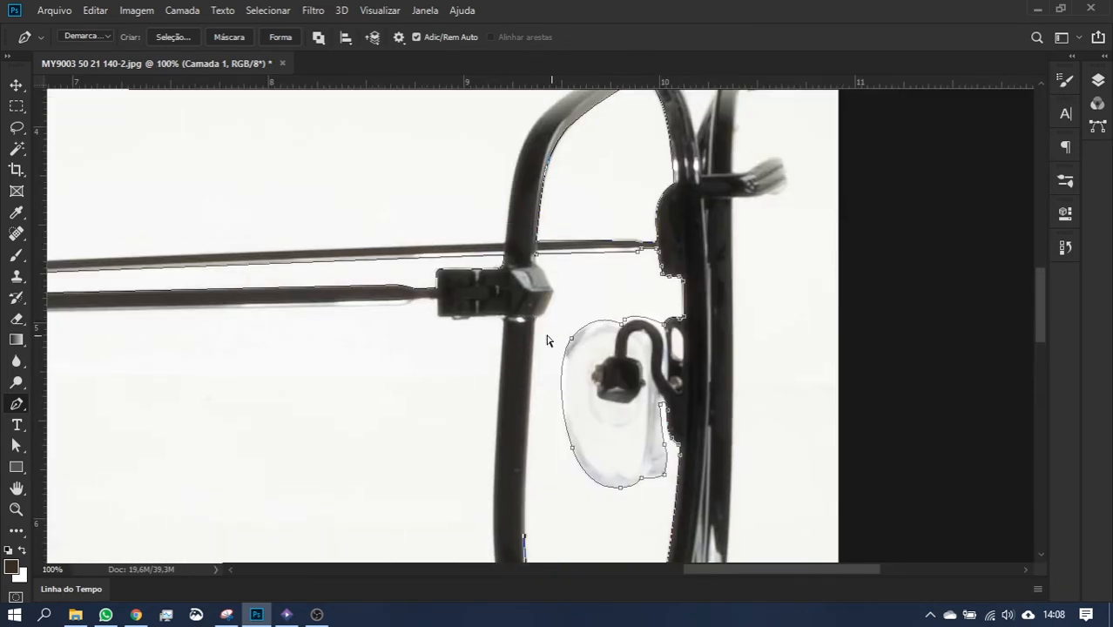
key(ctrl+plus)
key(ctrl+plus)
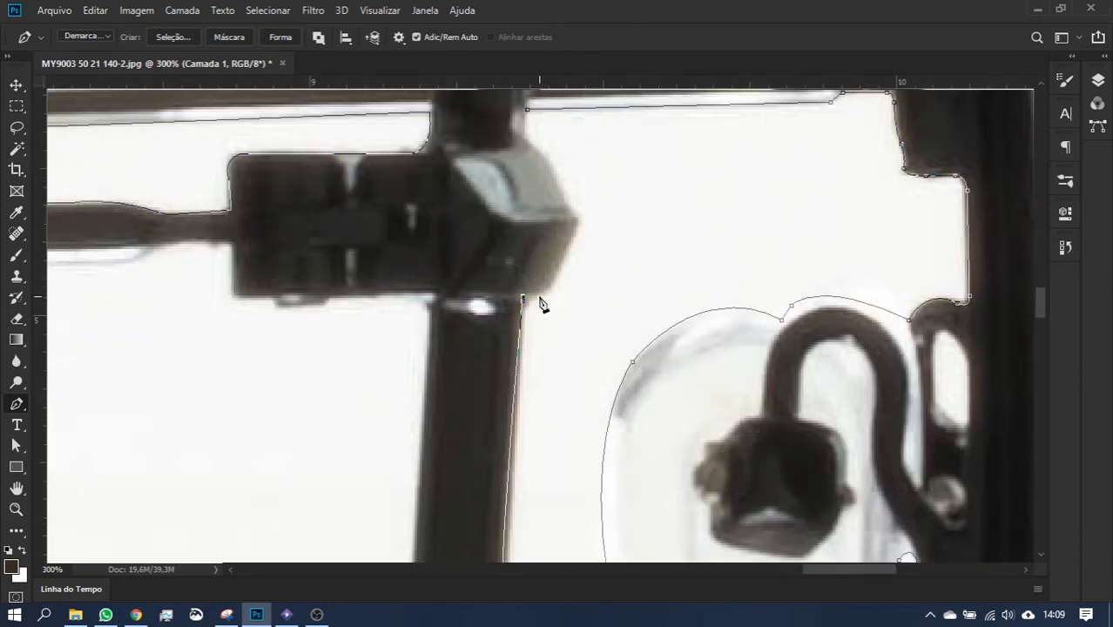
- Trace around the faceted end of the hinge block and close the lens opening subpath at its starting point
click(577, 232)
drag(569, 205, 551, 194)
alt+click(569, 205)
drag(546, 228, 544, 327)
alt+click(550, 262)
drag(551, 261, 535, 419)
- Outline the narrow gap between the two rims near the top and the small hole in the nose pad bracket
key(ctrl+0)
scroll(751, 301, up, 4)
scroll(592, 230, up, 1)
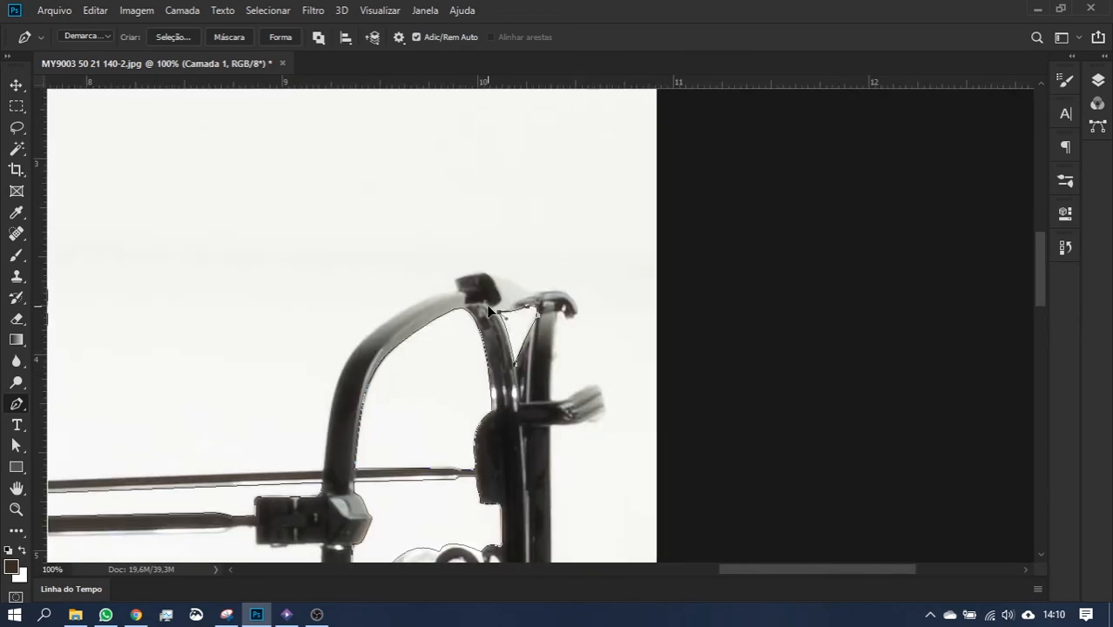
drag(730, 359, 676, 271)
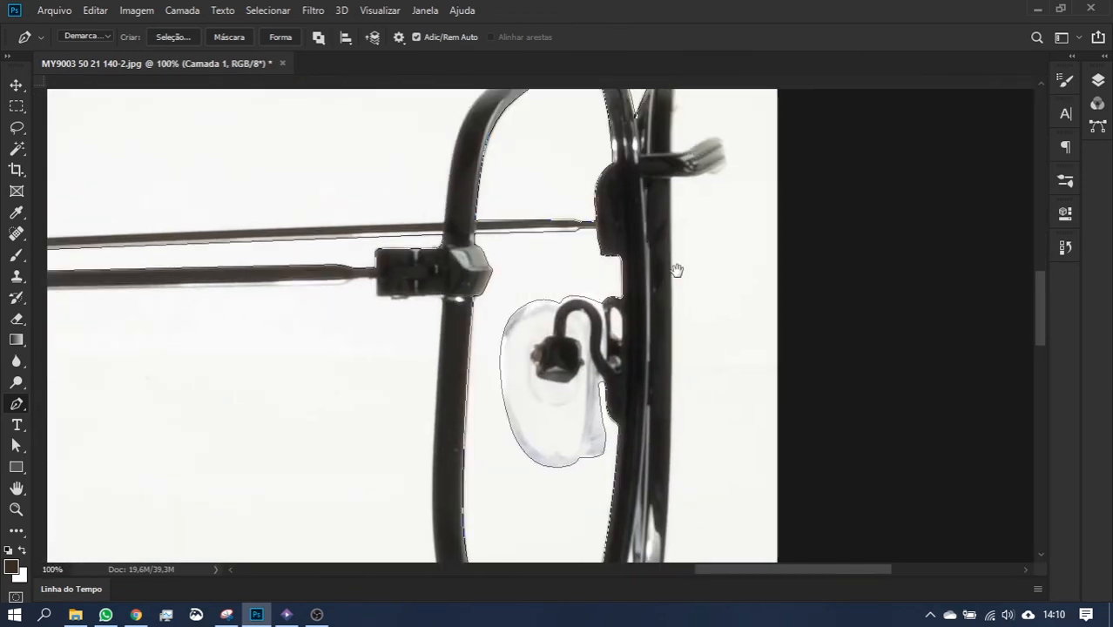
scroll(652, 356, up, 2)
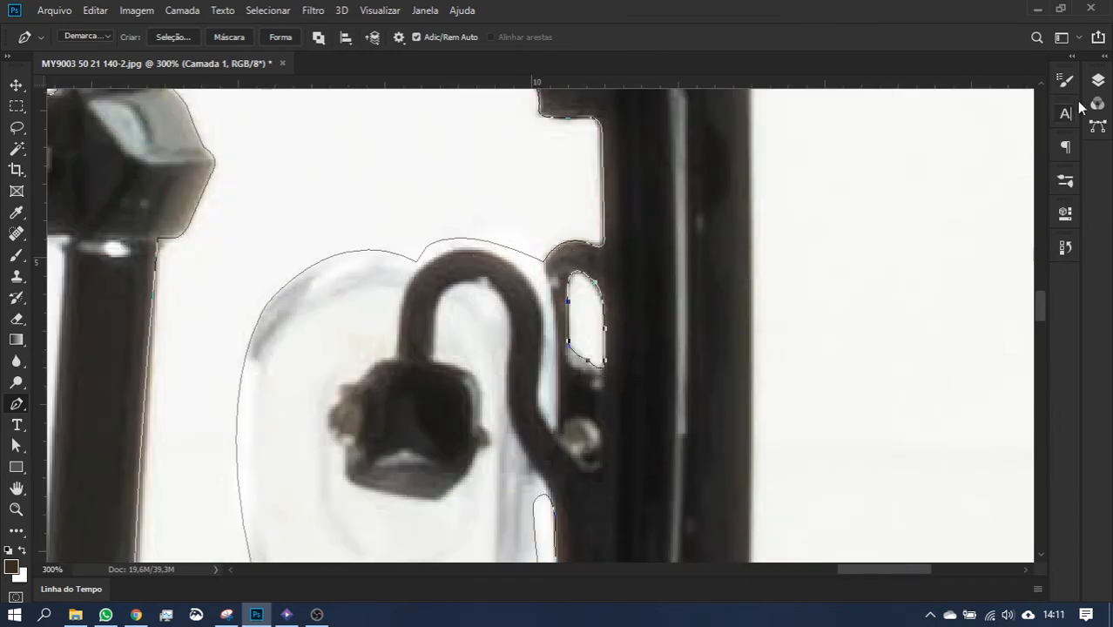
- Name the path of the inner openings INTERNO and save the outer work path as EXTERNO
key(ctrl+0)
click(1098, 126)
double_click(892, 132)
text(EXTERNO)
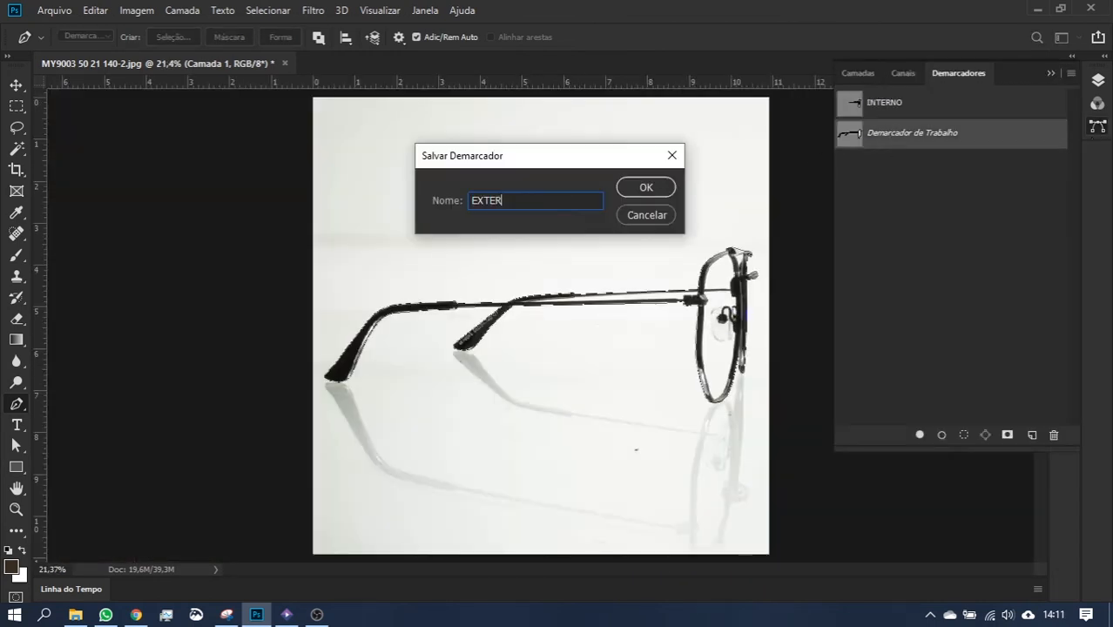
key(Return)
- Delete everything outside the EXTERNO path and inside the INTERNO path from the glasses layer, and clear the selection
key(ctrl+Return)
key(ctrl+shift+i)
key(Delete)
click(878, 106)
key(ctrl+Return)
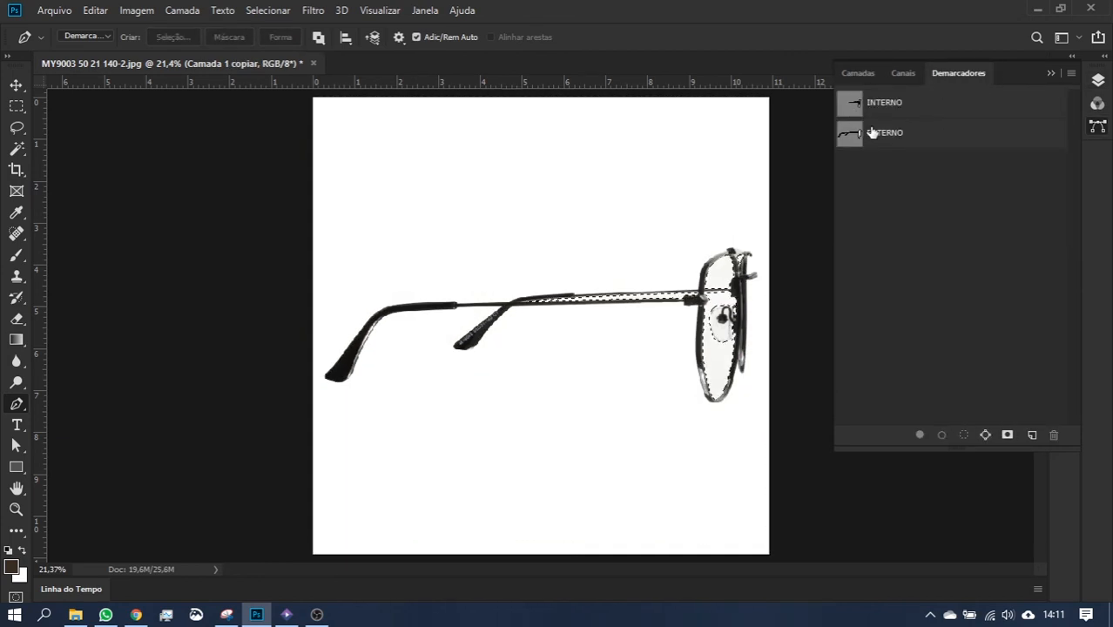
key(Delete)
key(ctrl+d)
- Load the glasses layer as a selection and paint over the lettering on the far temple tip with a sampled dark colour, then deselect
click(1103, 129)
scroll(707, 321, up, 16)
scroll(792, 261, down, 7)
drag(792, 262, 593, 279)
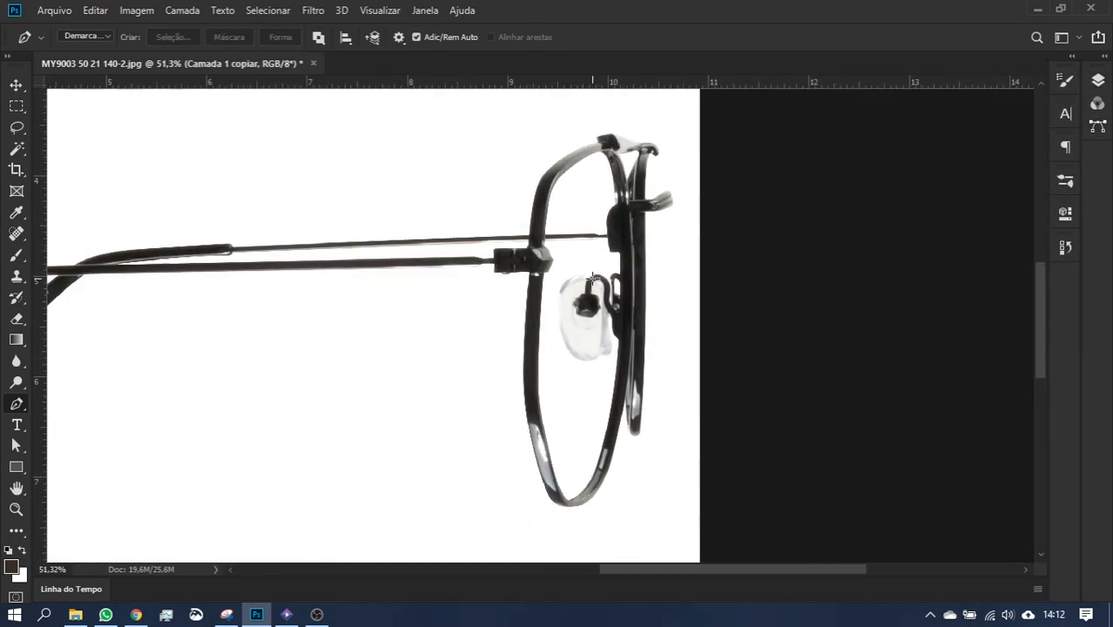
drag(467, 317, 807, 311)
click(1098, 80)
ctrl+click(876, 175)
key(b)
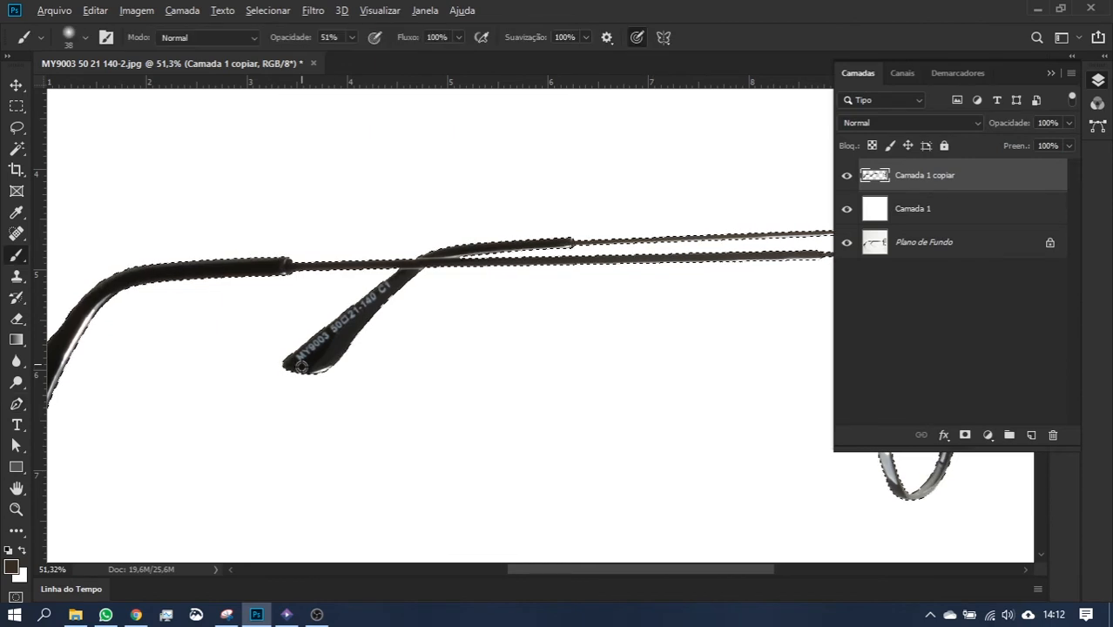
alt+click(300, 364)
drag(297, 361, 384, 283)
key(ctrl+d)
key(ctrl+0)
key(ctrl+o)
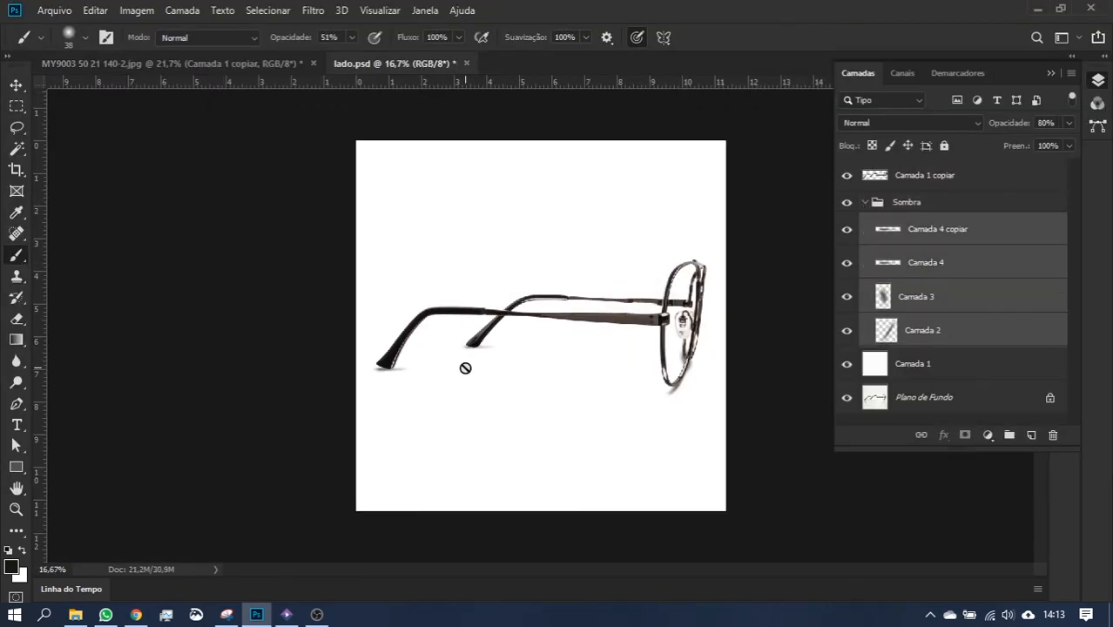
drag(461, 368, 379, 440)
drag(571, 425, 743, 367)
- Group the copied shadow layers as Sombra and move the group below the glasses layer
key(ctrl+g)
double_click(915, 169)
text(Sombra)
key(Return)
click(865, 169)
click(930, 265)
key(Return)
click(865, 169)
drag(910, 169, 917, 212)
click(924, 179)
- Expand the Sombra group and transform the Camada 3 shadow to fit beneath the far rim
click(865, 202)
click(969, 299)
drag(761, 343, 758, 331)
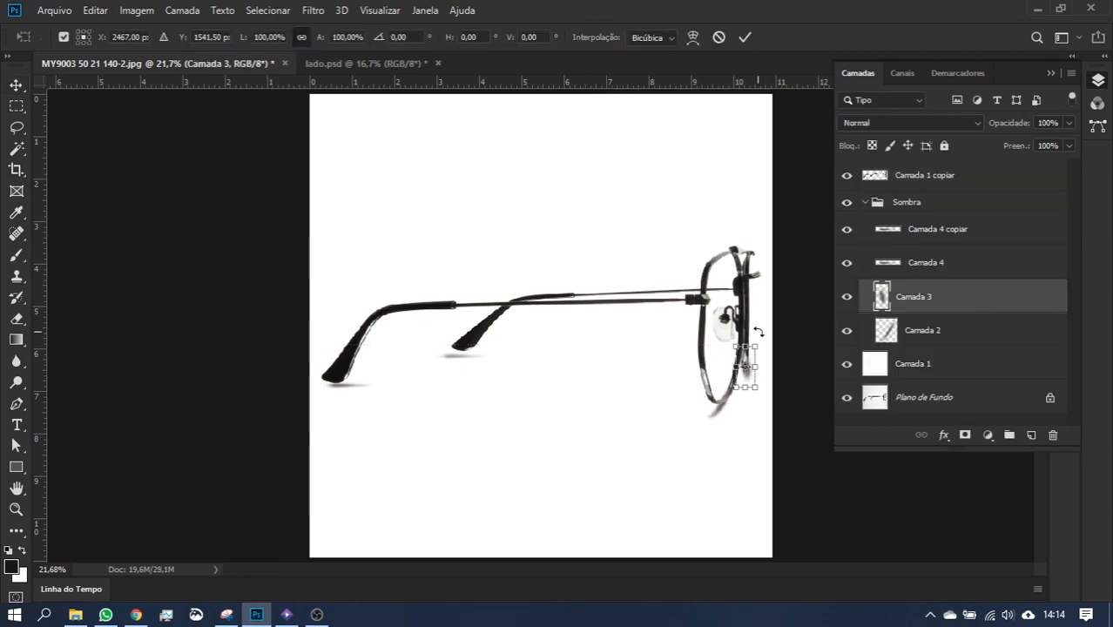
key(Return)
- Load the glasses layer as a selection and brush a sampled dark colour along the lower edges of both rims, then deselect
click(947, 333)
key(ctrl+1)
drag(647, 382, 261, 261)
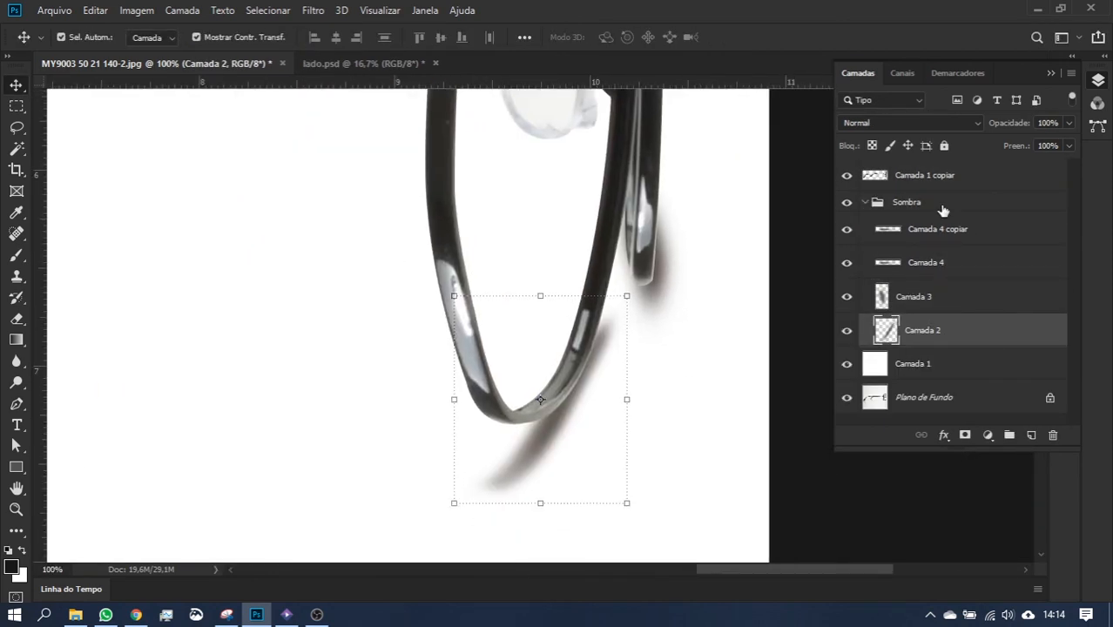
click(930, 176)
ctrl+click(875, 175)
key(b)
alt+click(600, 319)
drag(603, 318, 514, 433)
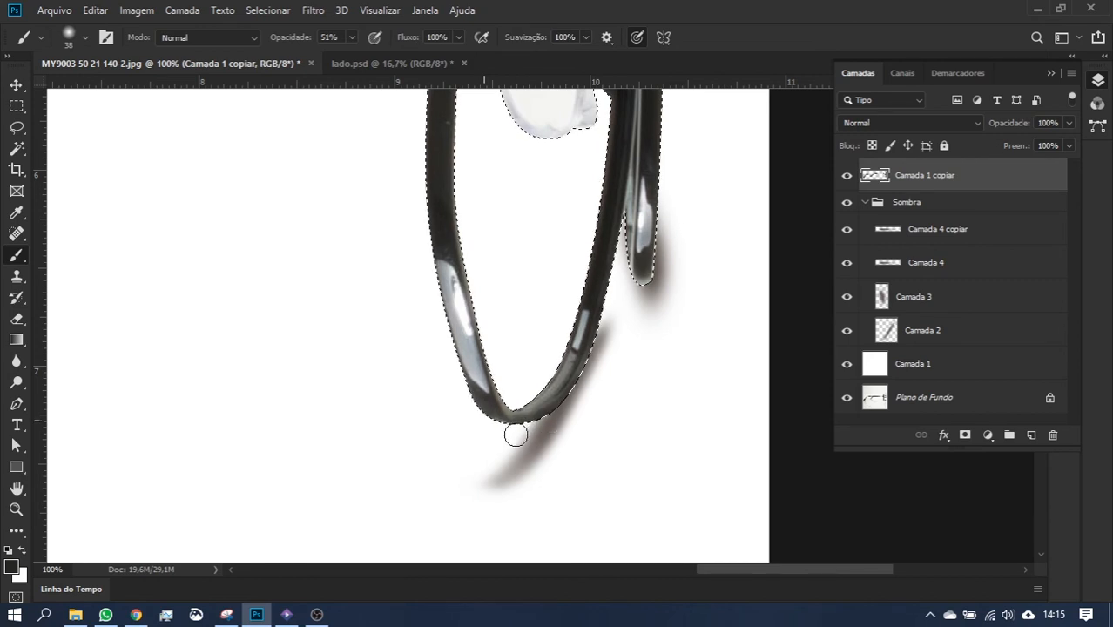
mouse_move(624, 275)
mouse_down()
mouse_move(647, 296)
mouse_move(652, 285)
mouse_up()
key(ctrl+d)
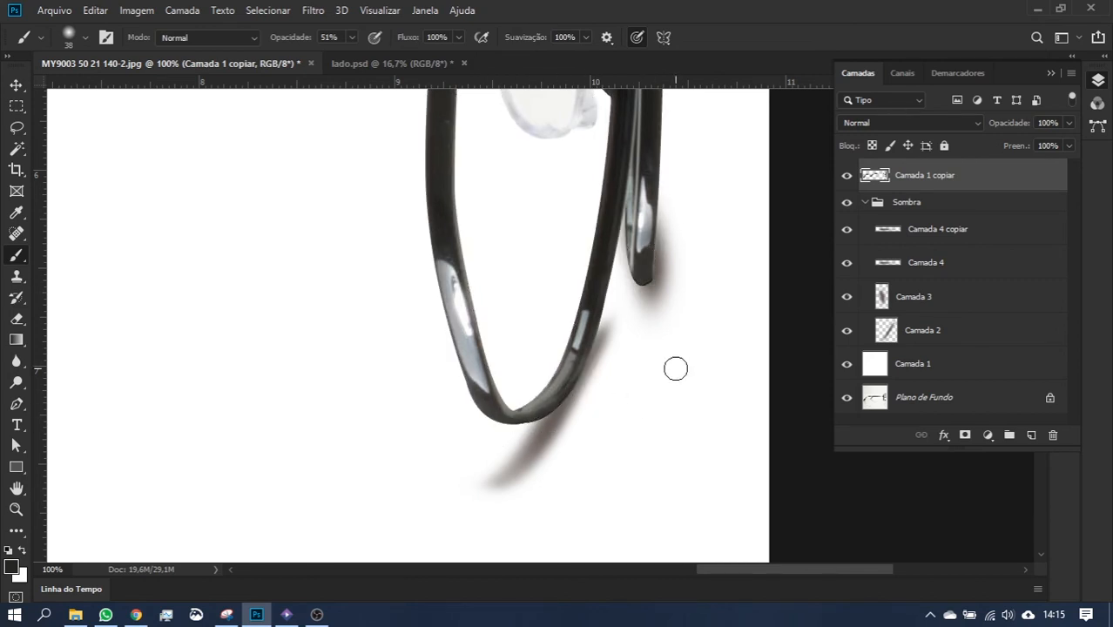
- Transform the Camada 3 shadow to a narrower shape beneath the bottom of the far rim
key(v)
click(915, 296)
key(ctrl+t)
key(Return)
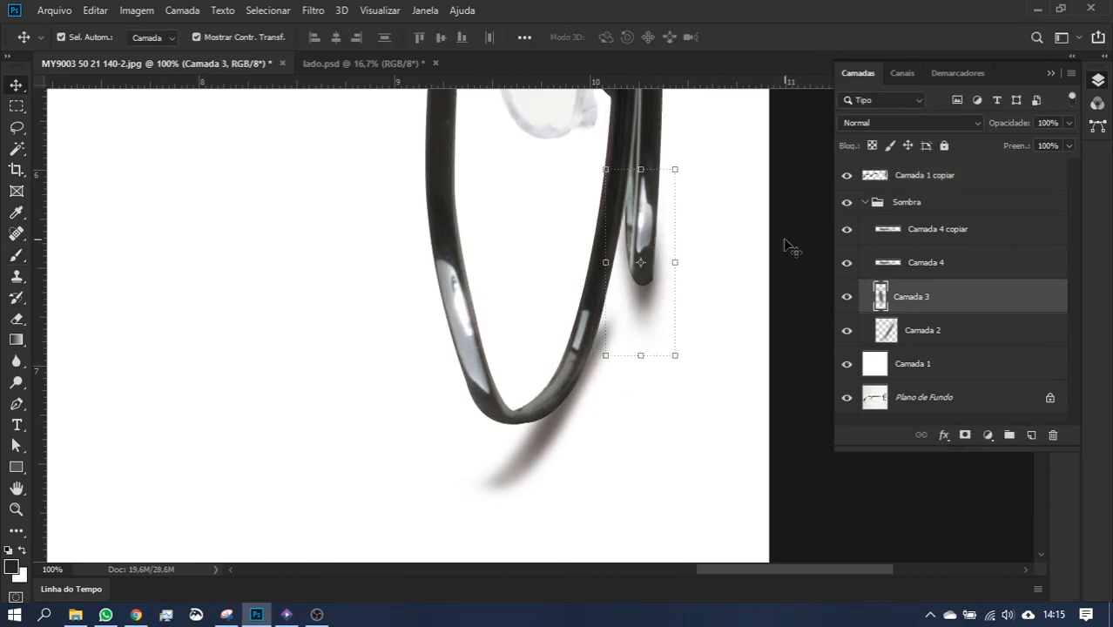
- Position the Camada 4 and Camada 4 copiar shadows close beneath the two temple tips
key(ctrl+0)
click(912, 398)
click(955, 263)
shift+click(948, 237)
click(971, 261)
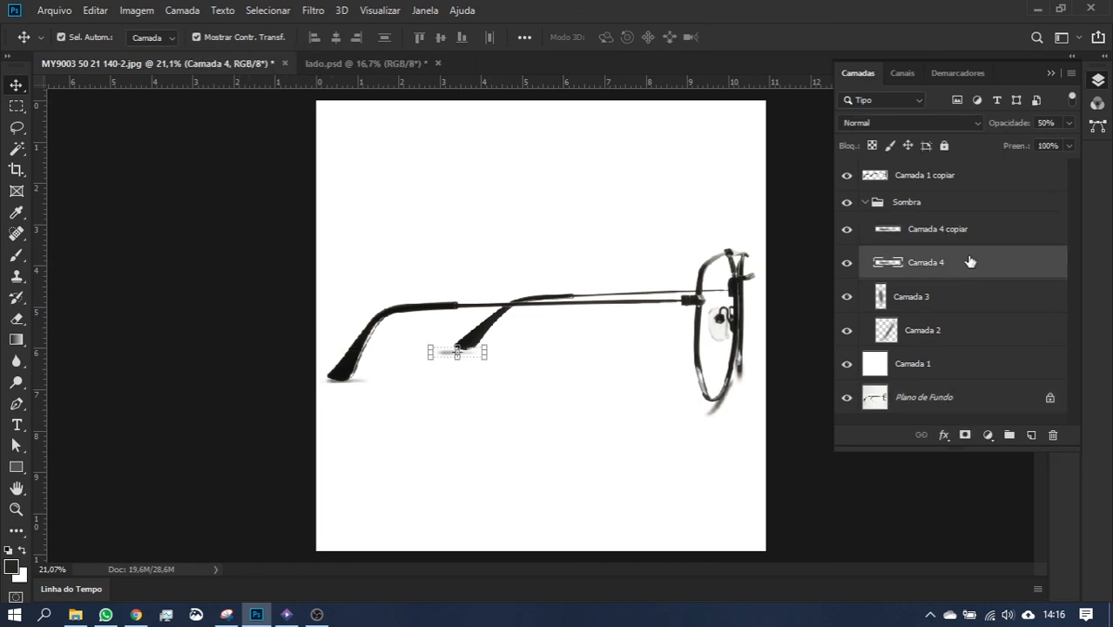
key(ctrl+1)
drag(182, 352, 718, 202)
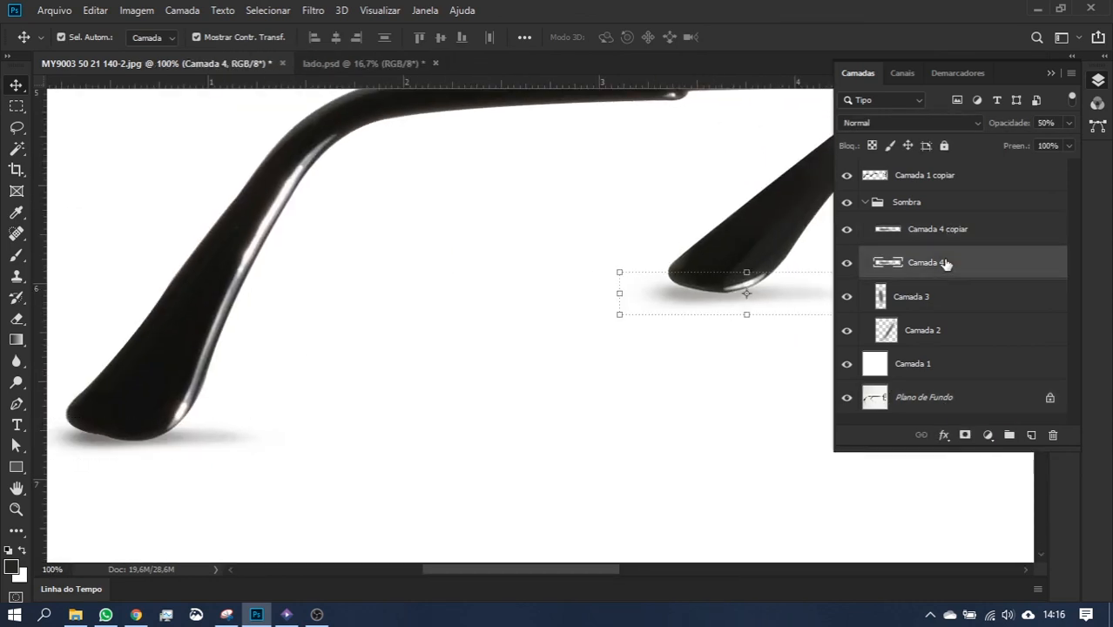
- Select the outline of the glasses layer and darken the lower edges of both temple tips with the brush, then deselect
ctrl+click(893, 263)
key(b)
click(933, 177)
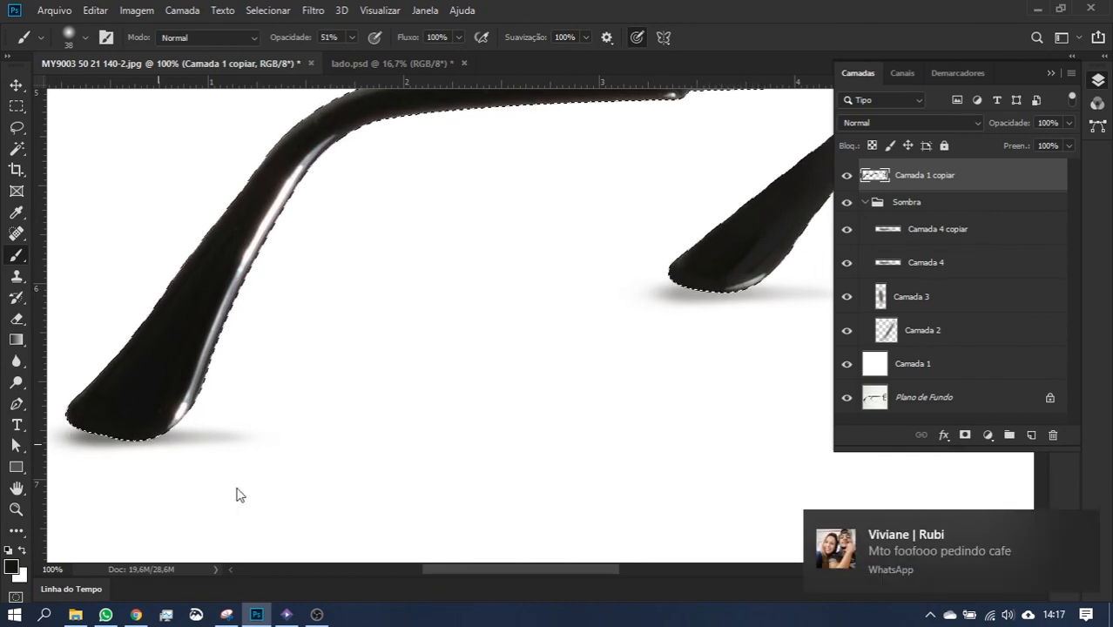
key(ctrl+d)
click(1096, 81)
key(ctrl+0)
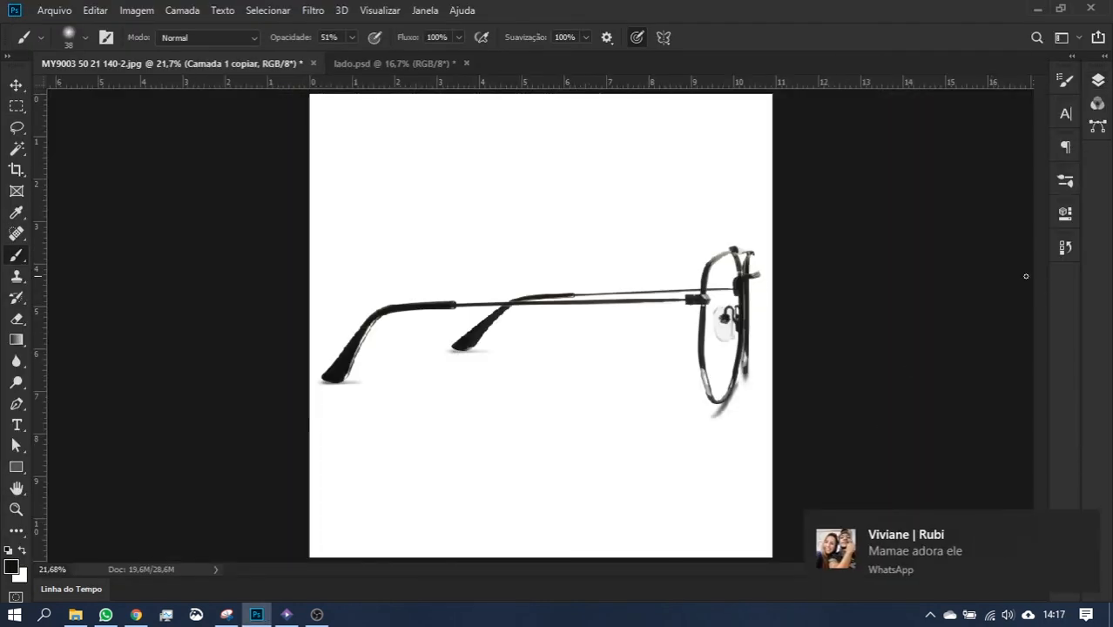
- Merge the Sombra group into the glasses layer and move the original photo above the white layer, toggling its visibility to compare
click(1098, 81)
drag(922, 244, 871, 195)
click(846, 209)
click(847, 209)
click(847, 210)
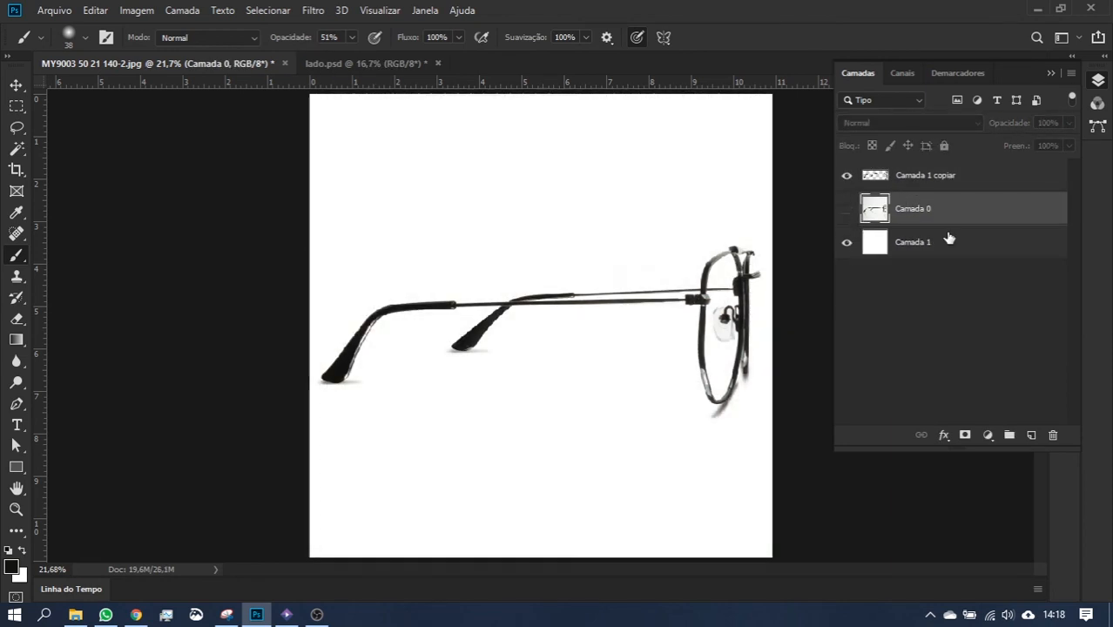
- Undo moving the original photo above the white layer and merging the Sombra group
key(ctrl+z)
key(ctrl+z)
key(ctrl+z)
key(ctrl+z)
- Free Transform the Camada 2 shadow in the Sombra group slightly upward beneath the bottom of the near rim
click(865, 202)
click(945, 331)
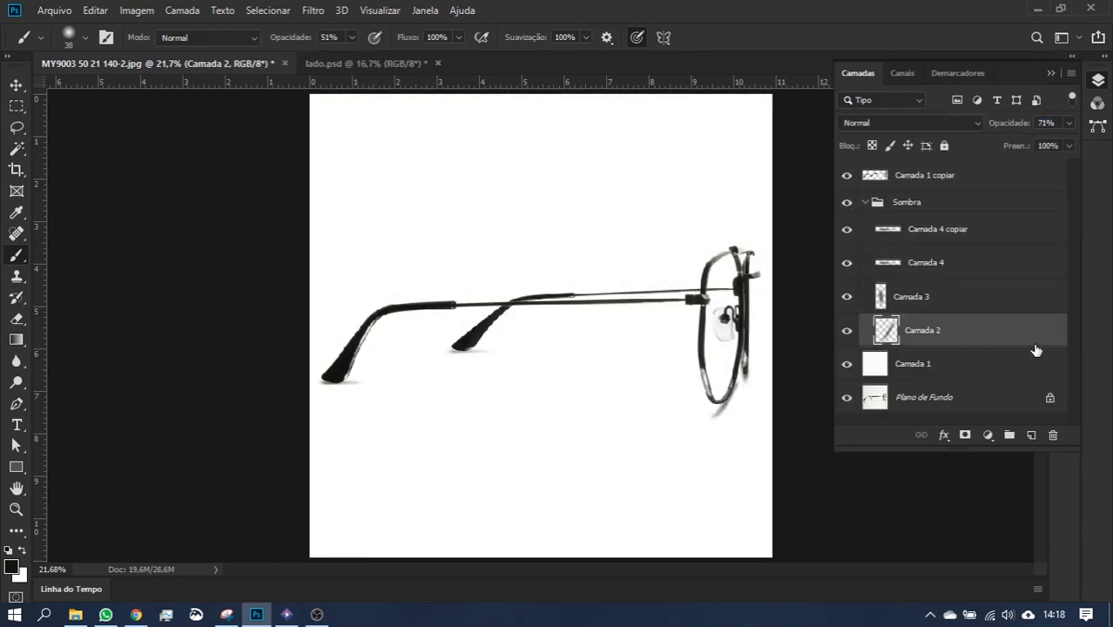
key(ctrl+t)
drag(696, 425, 695, 420)
key(Return)
click(159, 169)
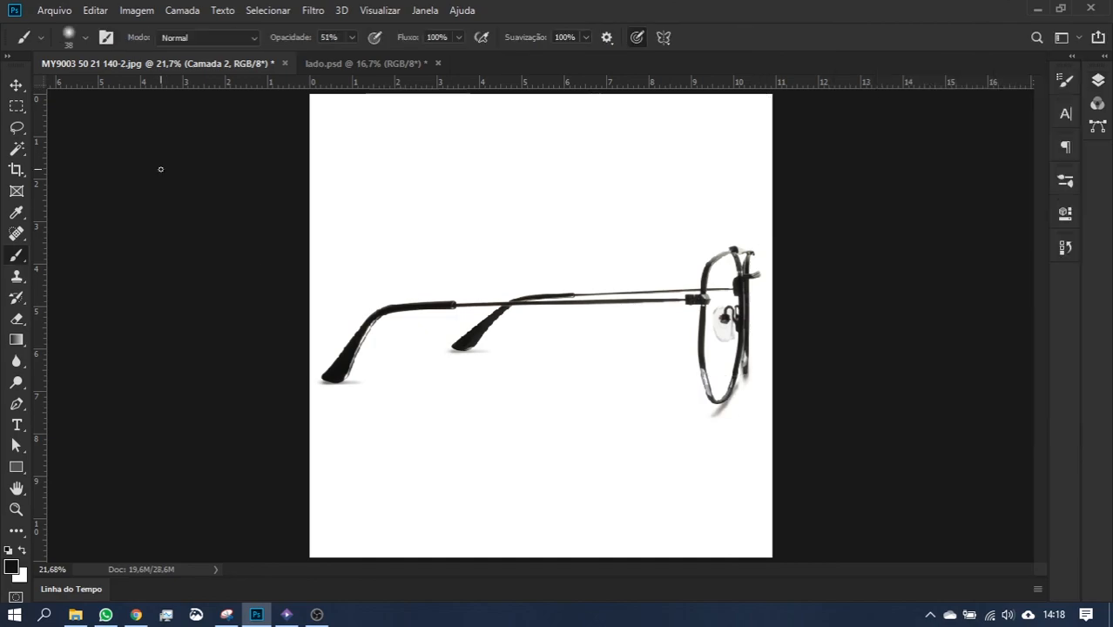